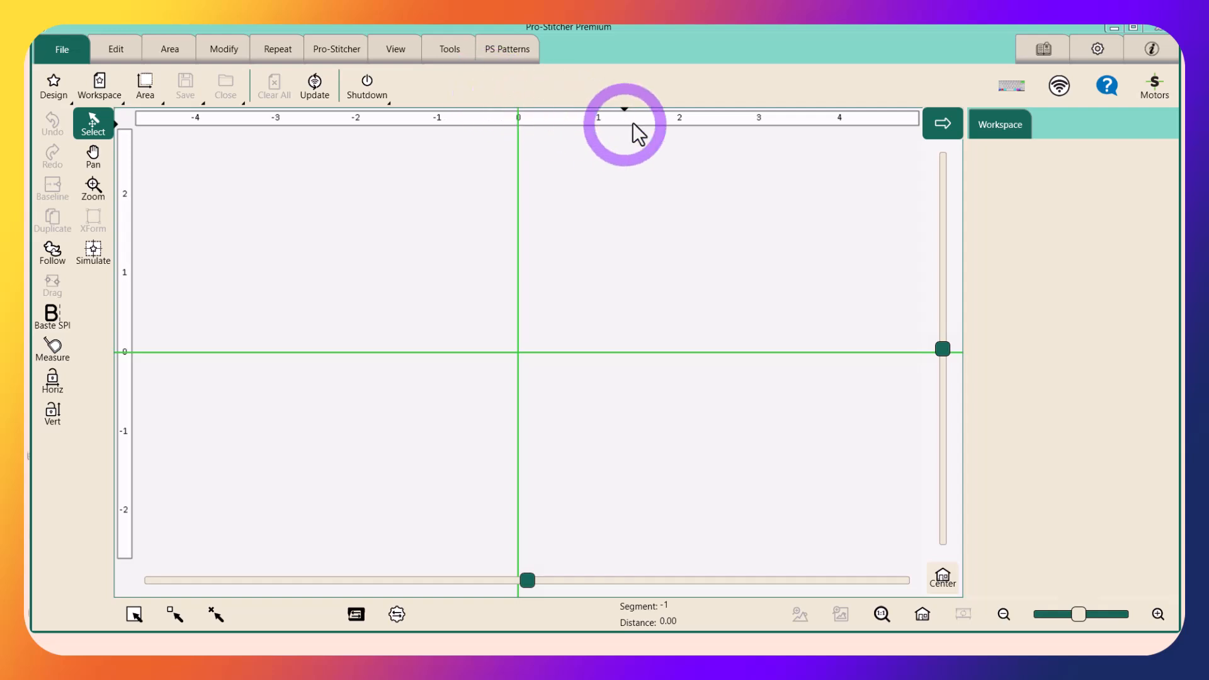
# Switch the general advanced setting for loading designs to Load Point to Point
pyautogui.click(1096, 48)
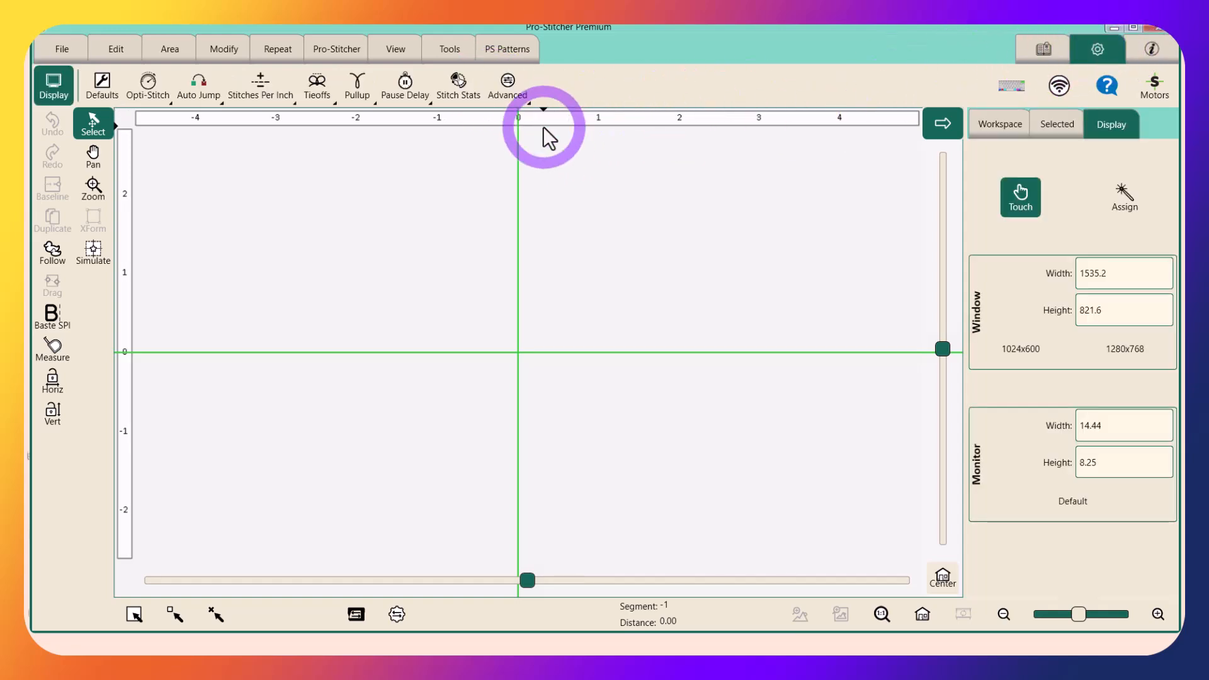
pyautogui.click(504, 83)
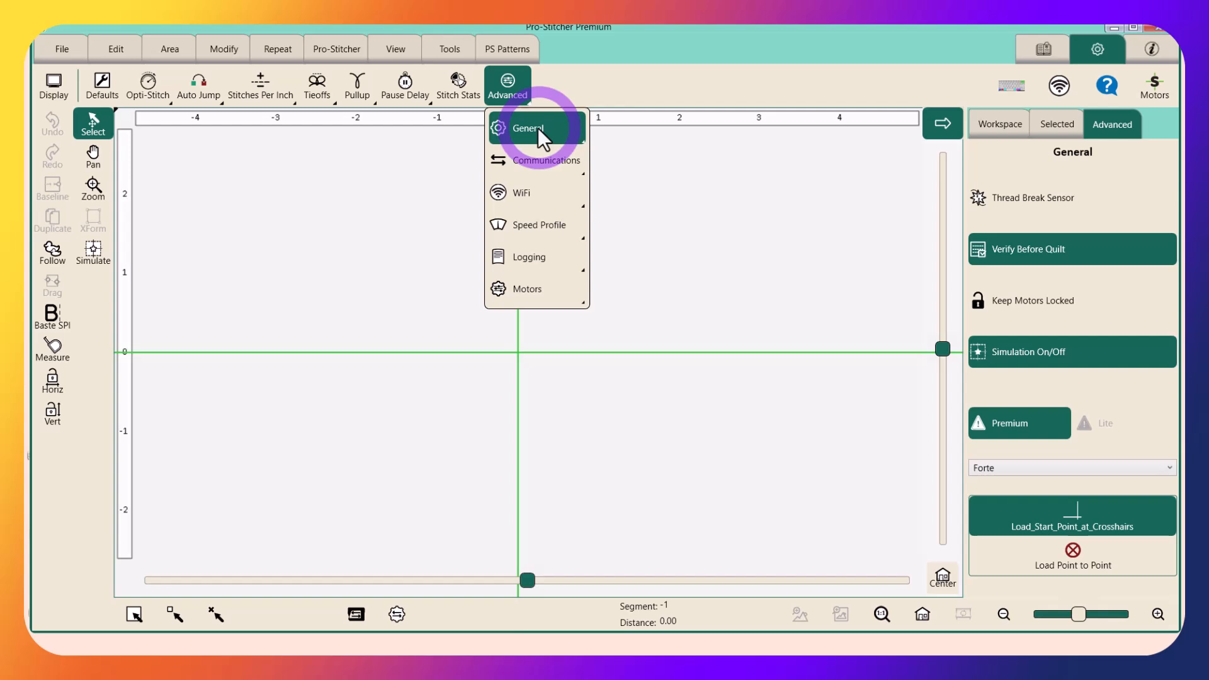
pyautogui.click(1026, 558)
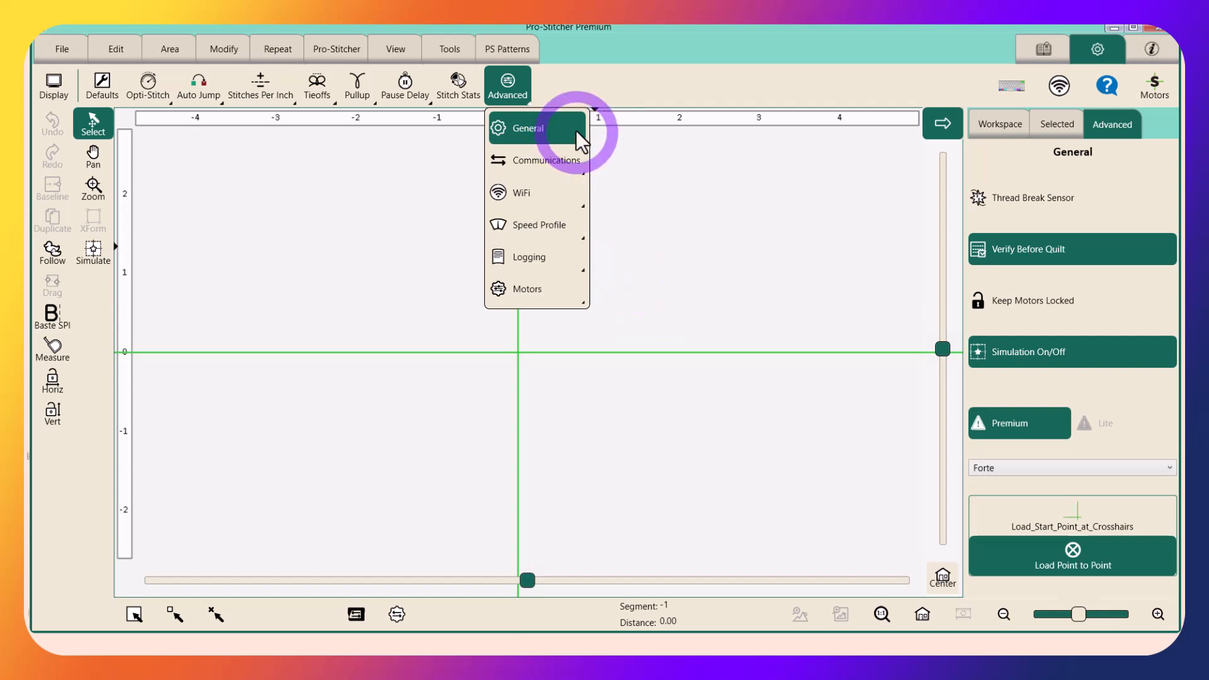
pyautogui.click(550, 93)
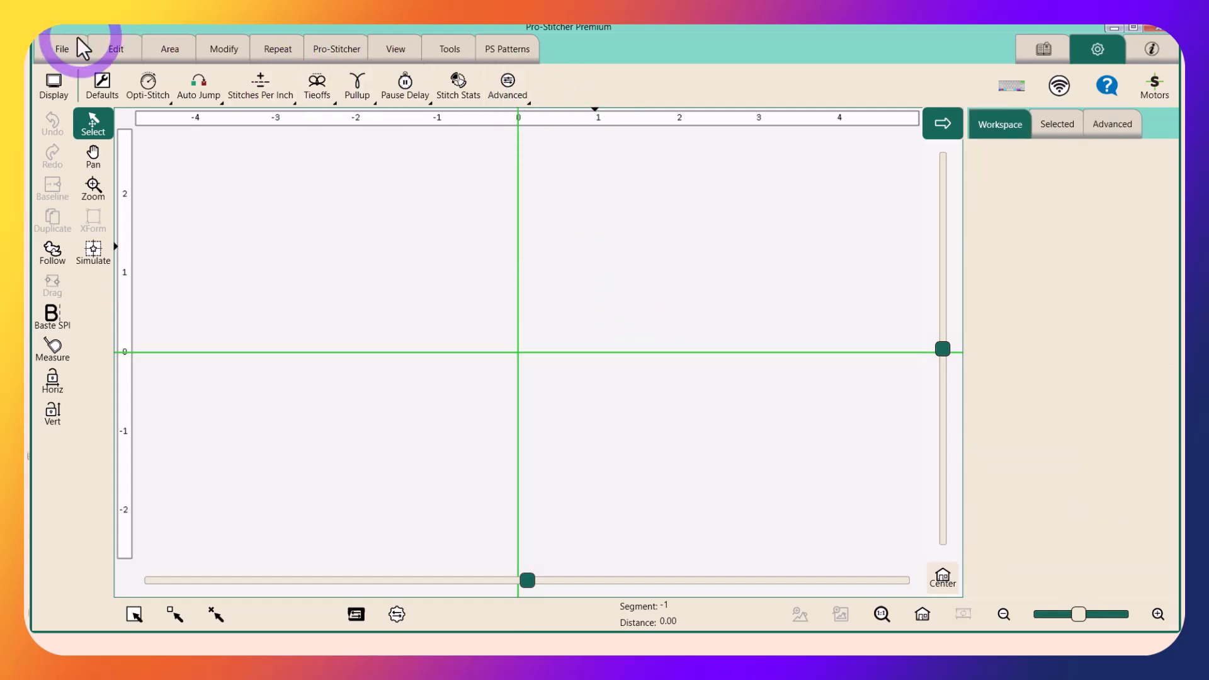
# Open the letter G design, G.hqv, from the LongarmDesigns Quiltable folder into the workspace
pyautogui.click(62, 52)
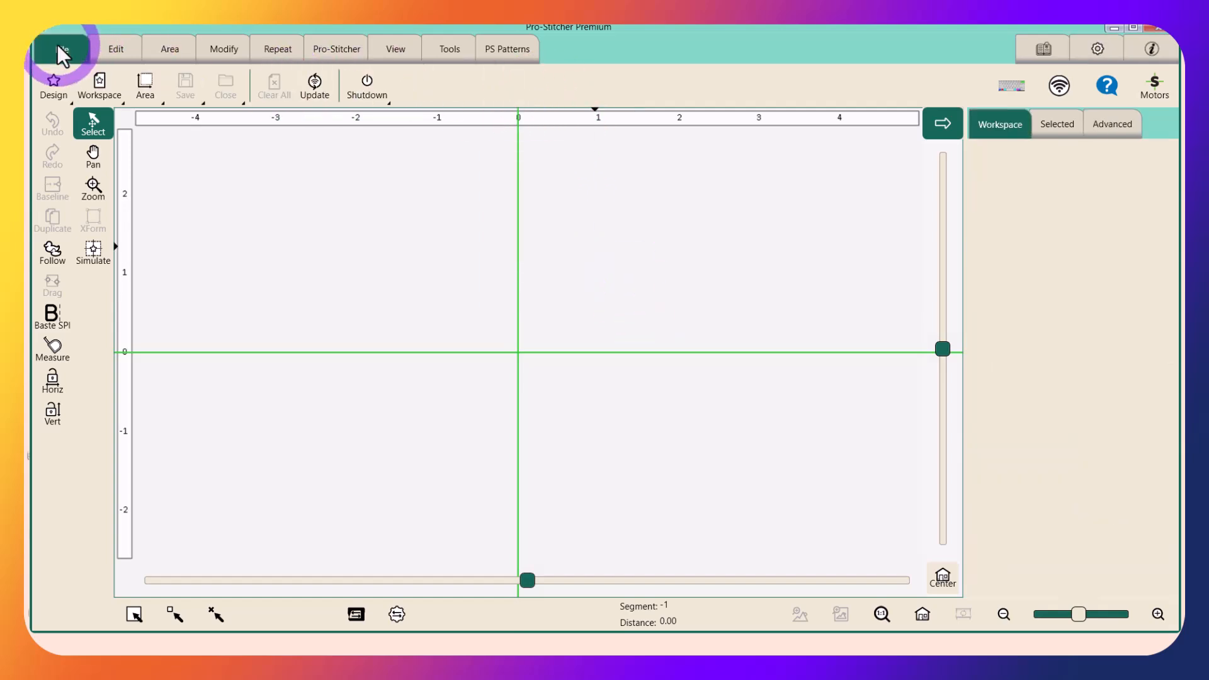
pyautogui.click(56, 88)
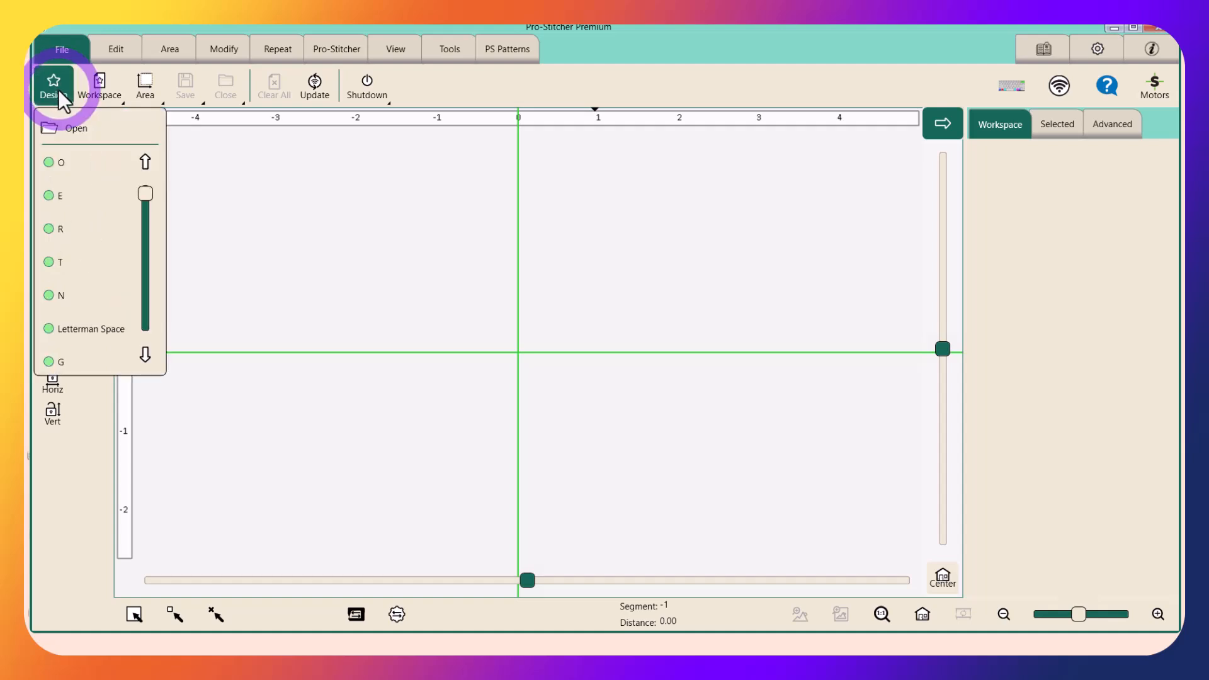
pyautogui.click(97, 130)
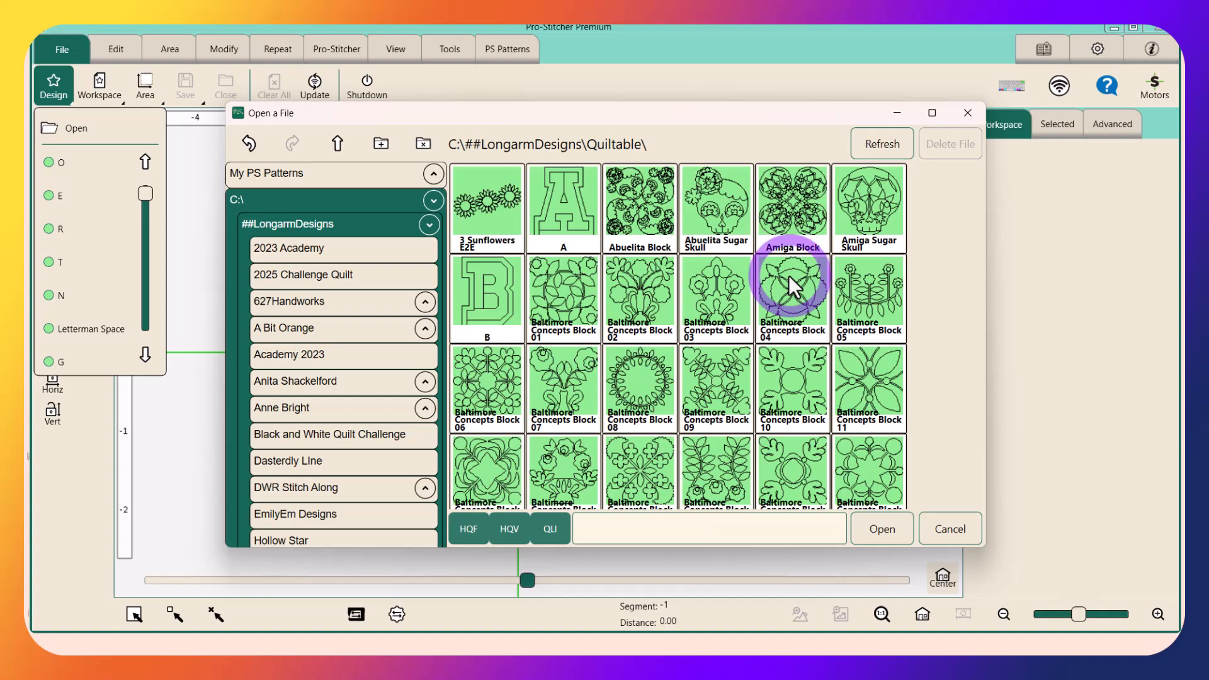
pyautogui.scroll(-2, 788, 275)
pyautogui.scroll(-5, 788, 275)
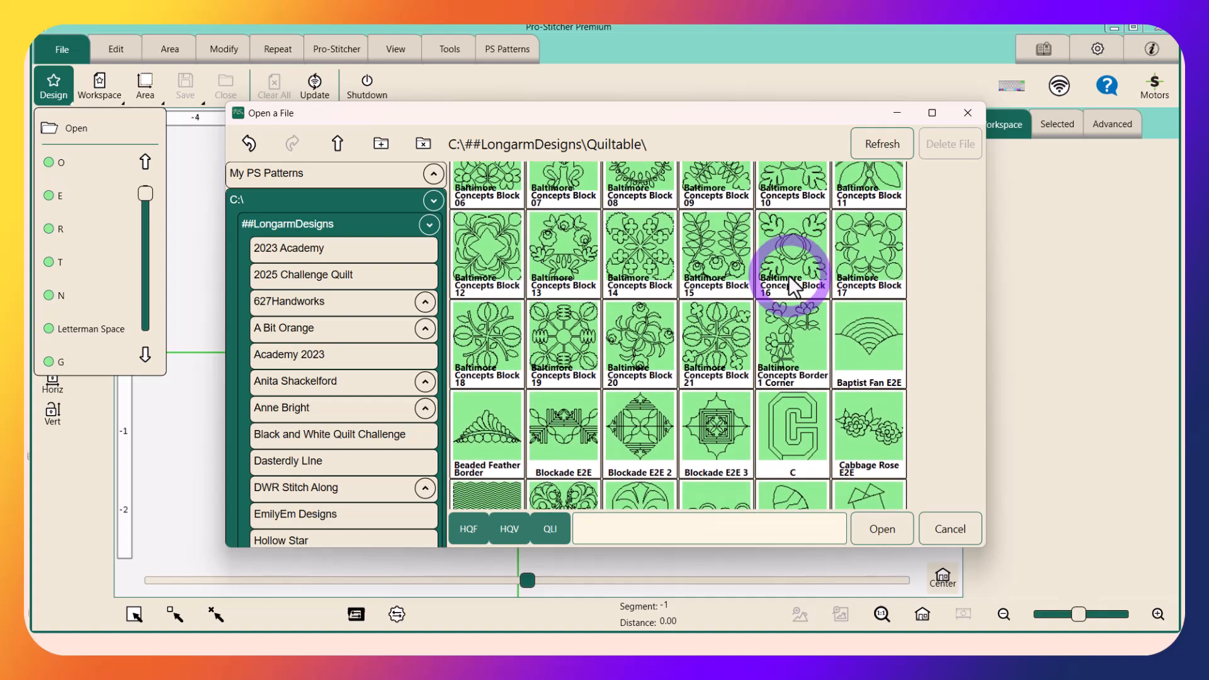
pyautogui.scroll(-3, 789, 274)
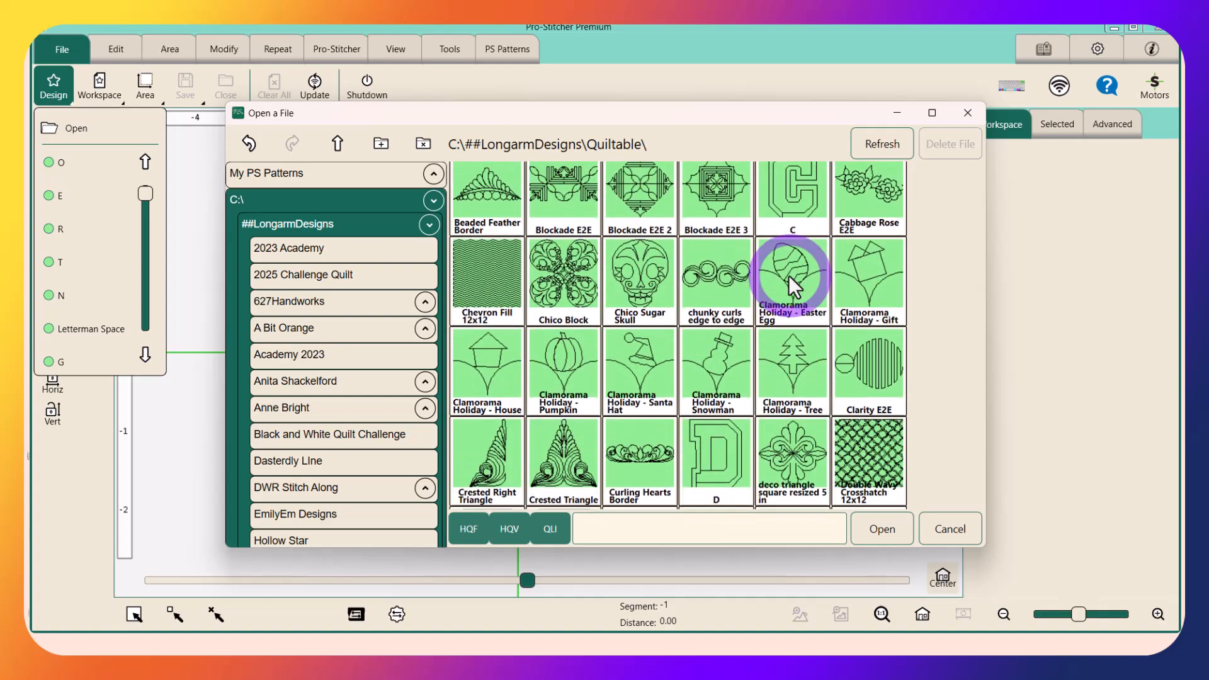
pyautogui.scroll(-5, 788, 274)
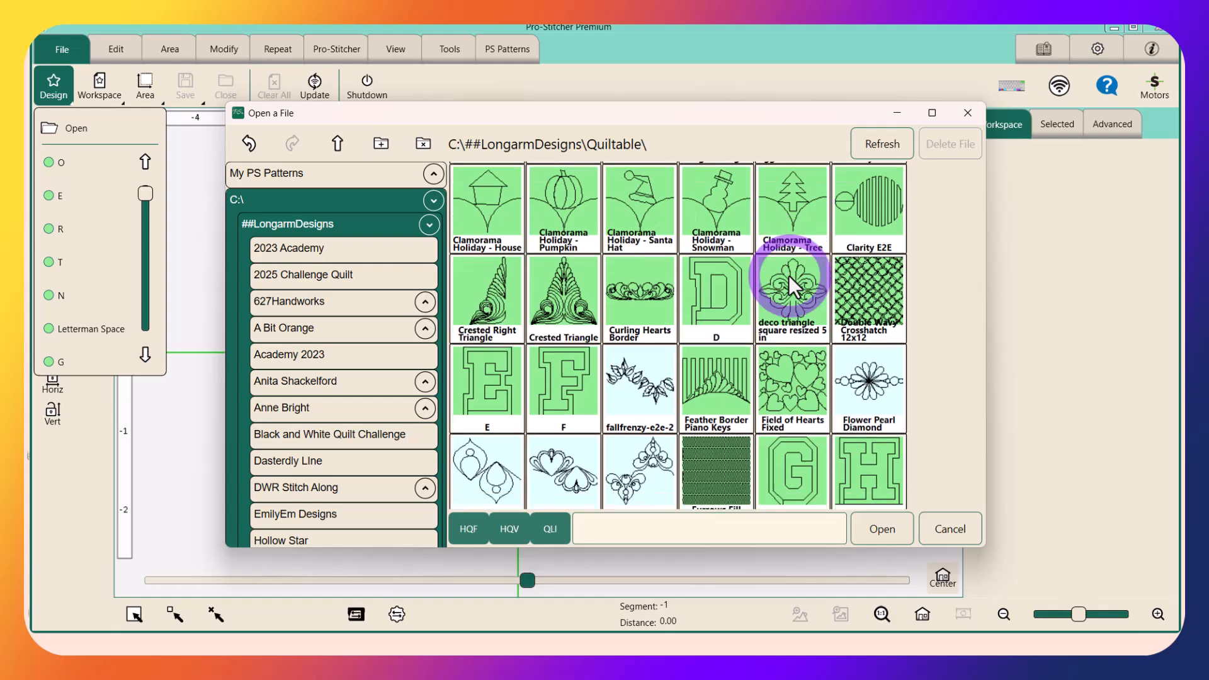
pyautogui.scroll(-1, 791, 280)
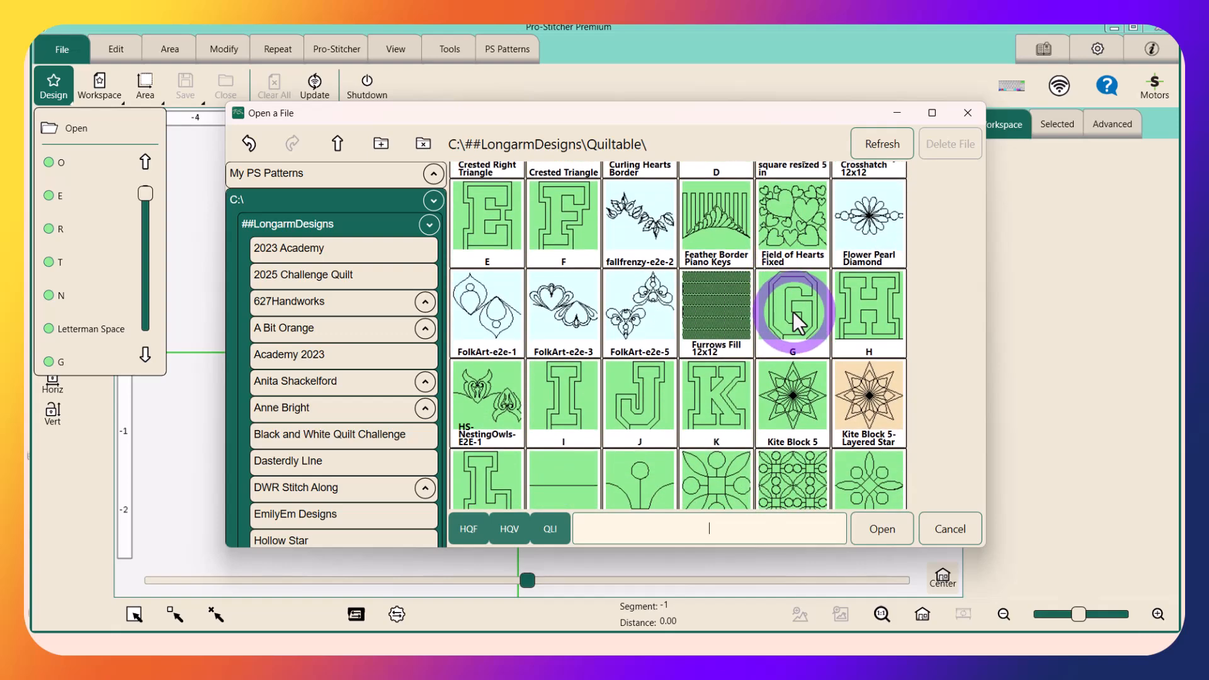
pyautogui.click(794, 318)
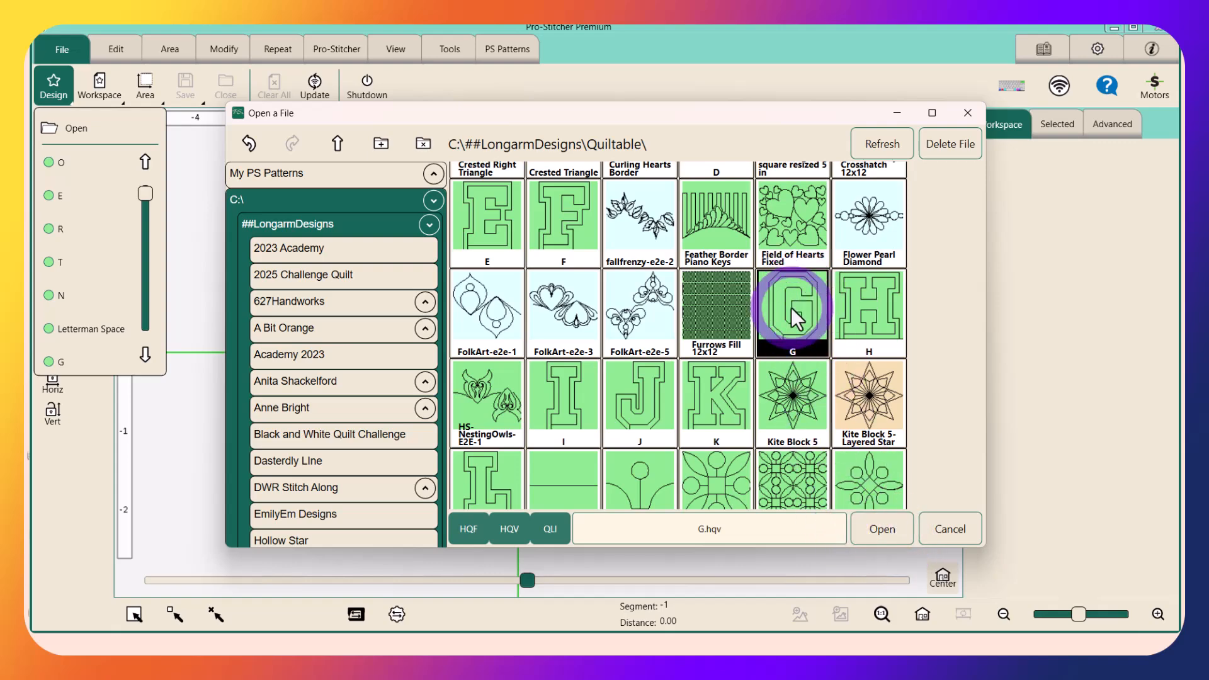
pyautogui.doubleClick(790, 308)
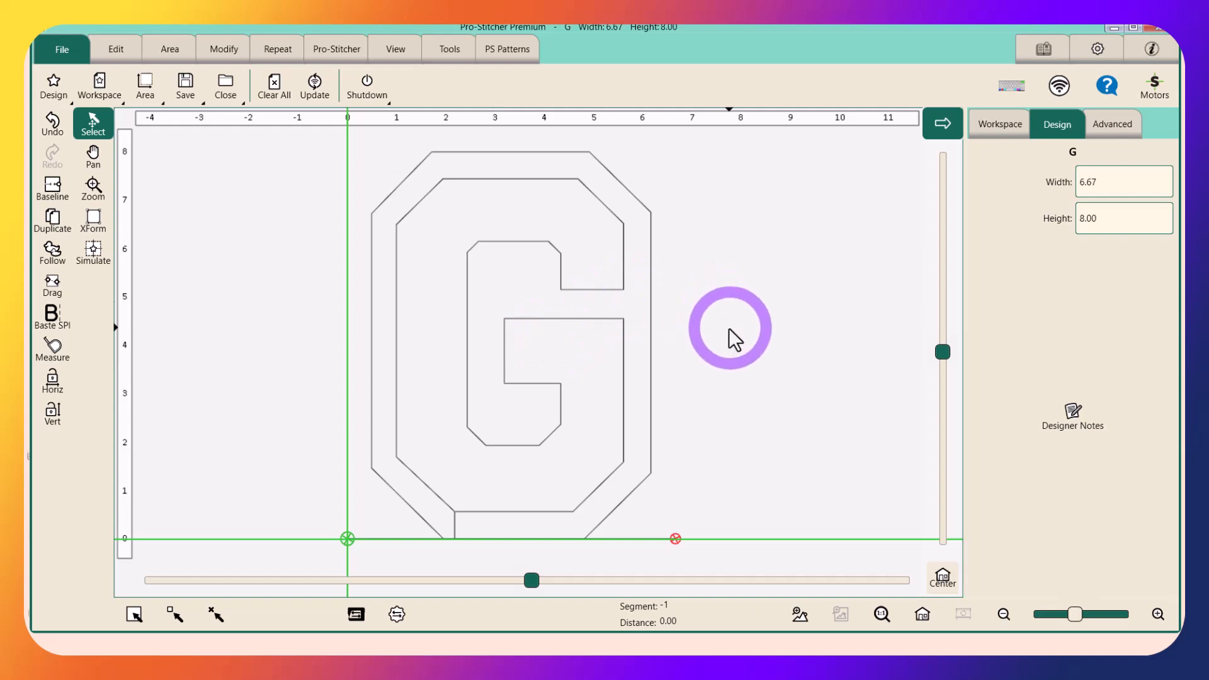
# Load the recent letter O design after the G, and select the G and the O in turn to check how they join
pyautogui.click(55, 95)
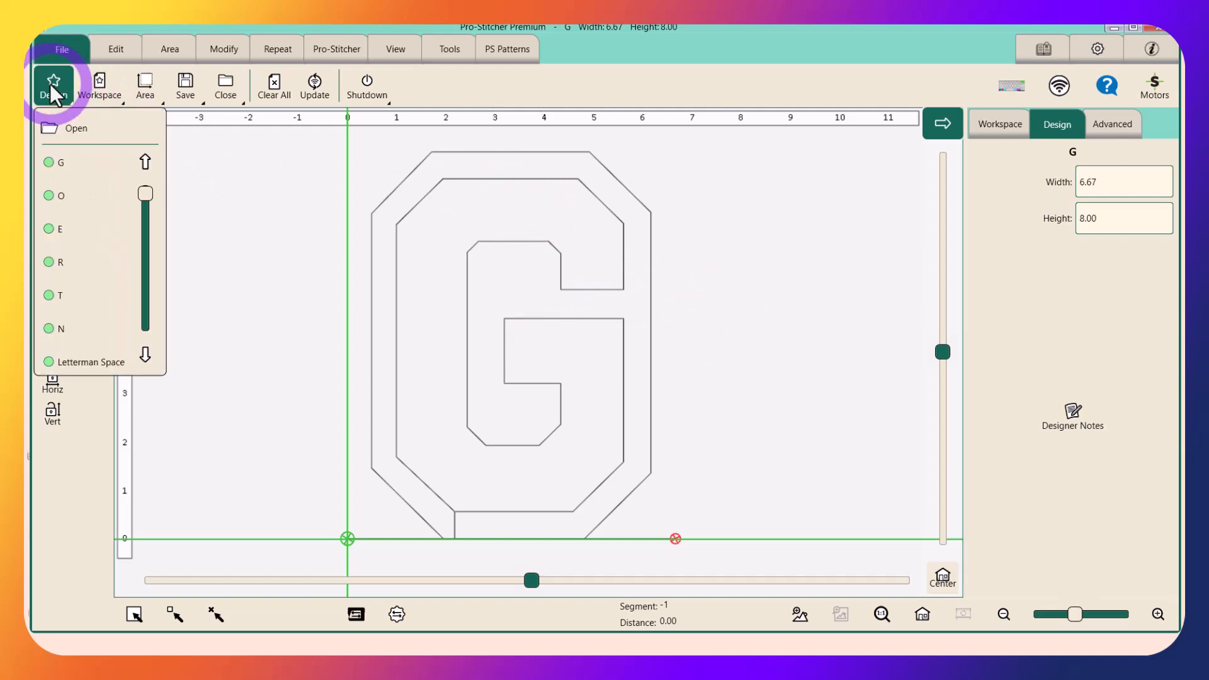
pyautogui.click(52, 194)
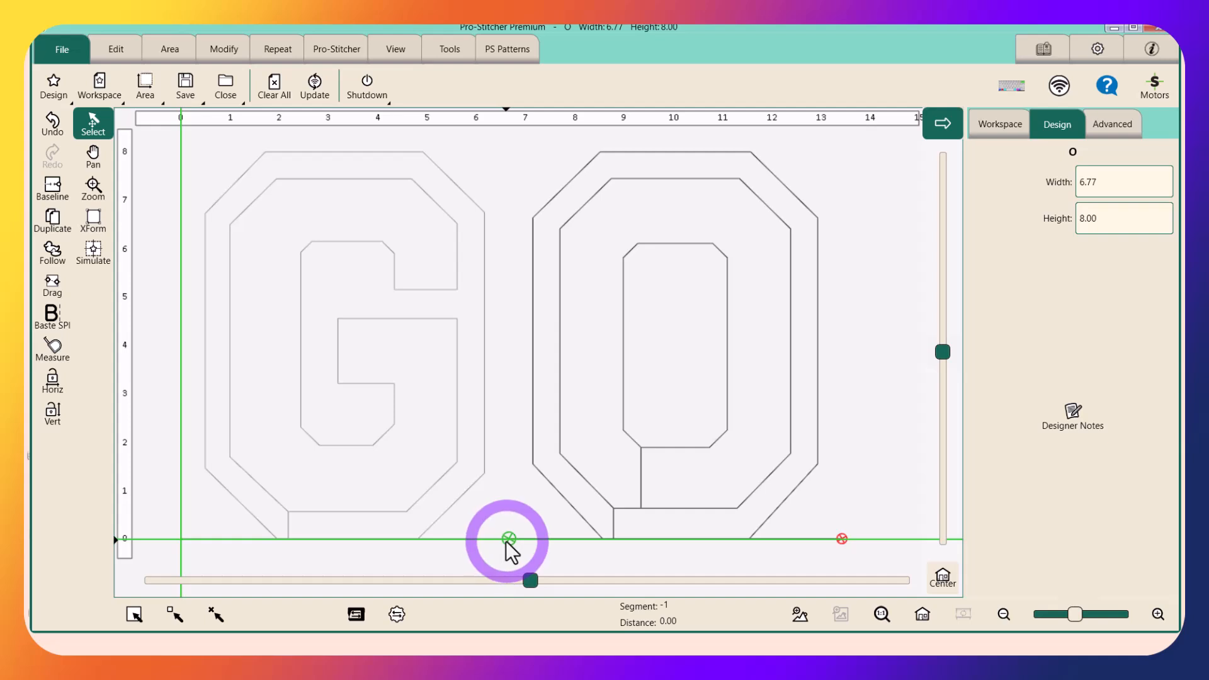
pyautogui.click(483, 463)
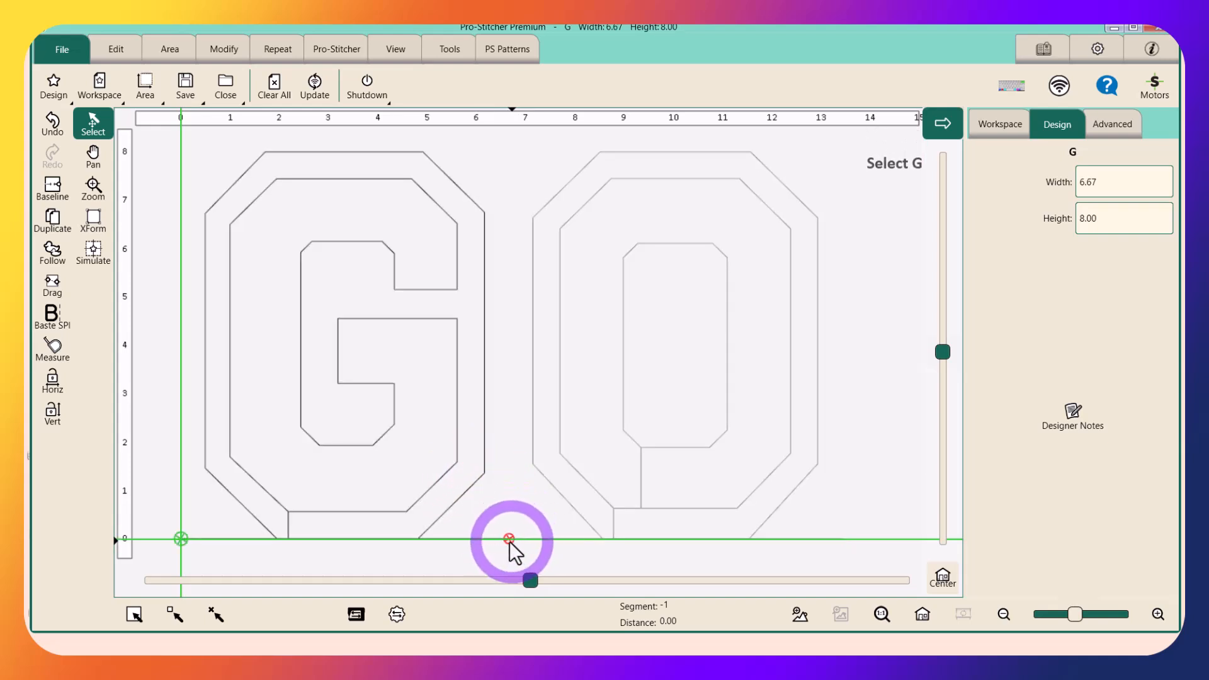
pyautogui.click(573, 467)
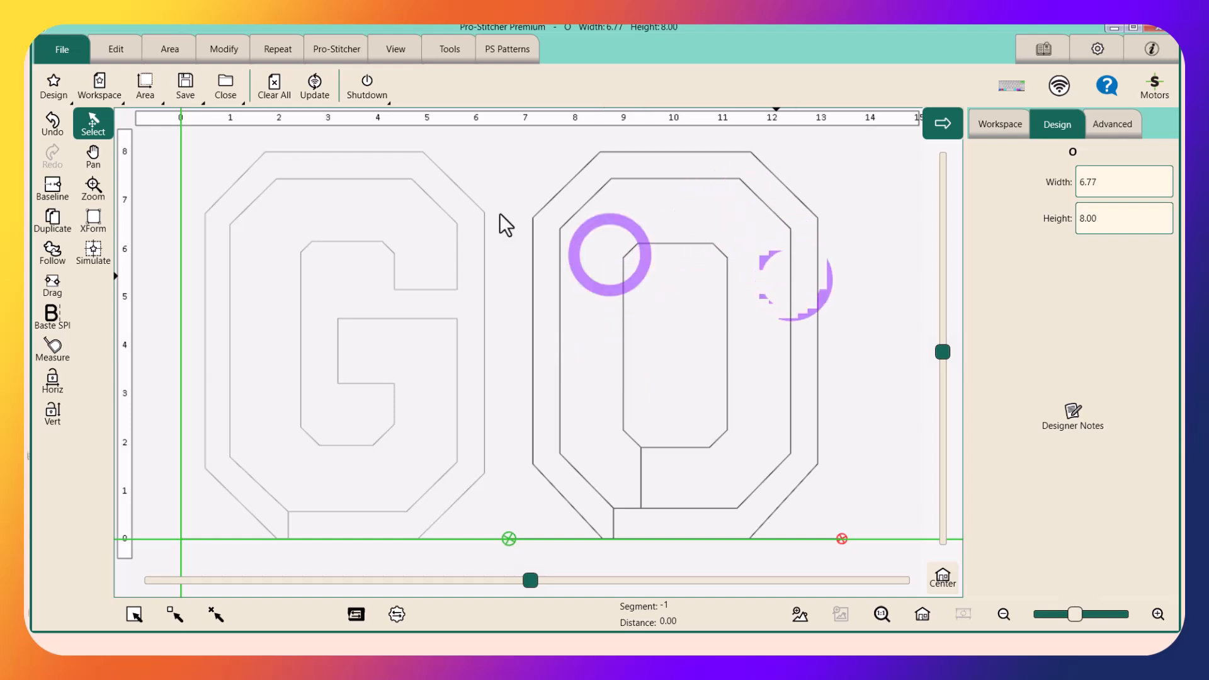
# Load the recent designs Letterman Space and N after GO, and show the list of designs in the workspace
pyautogui.click(49, 88)
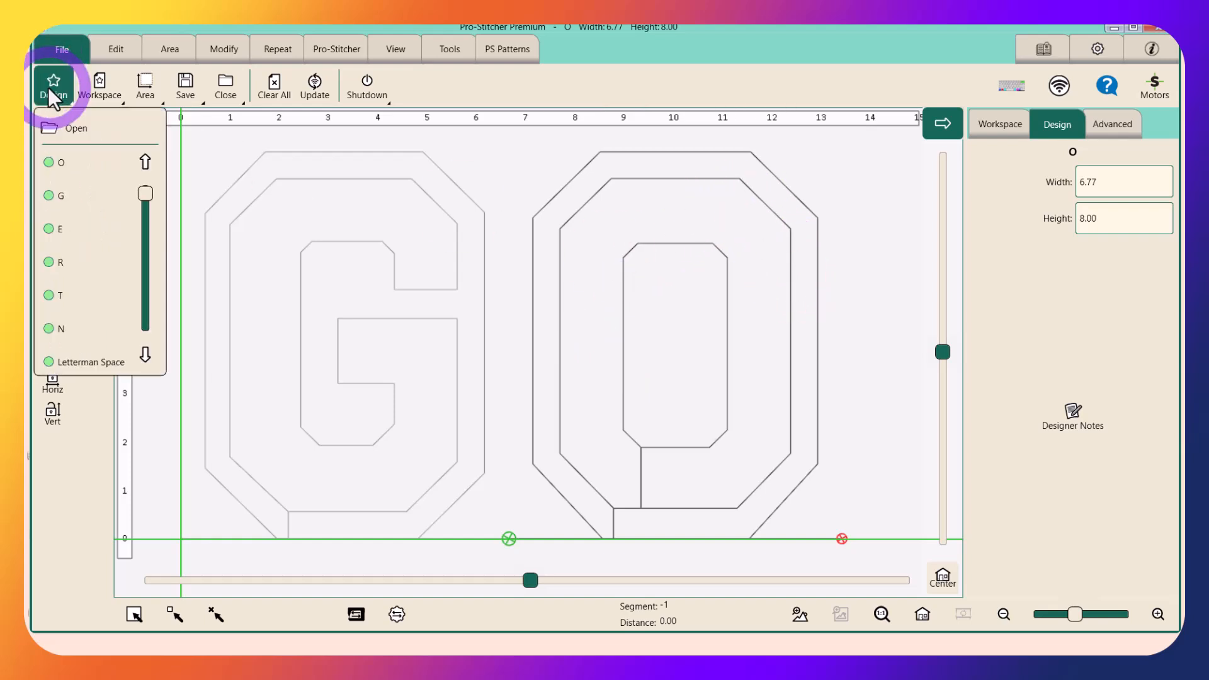
pyautogui.click(94, 363)
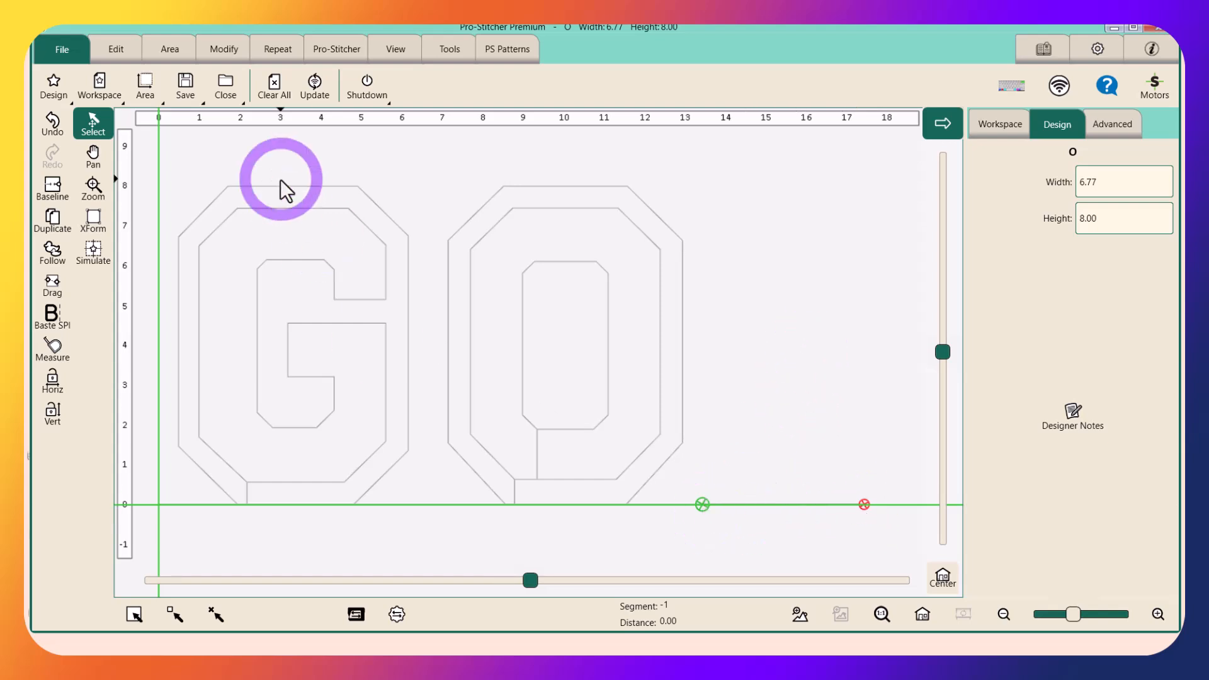
pyautogui.click(55, 89)
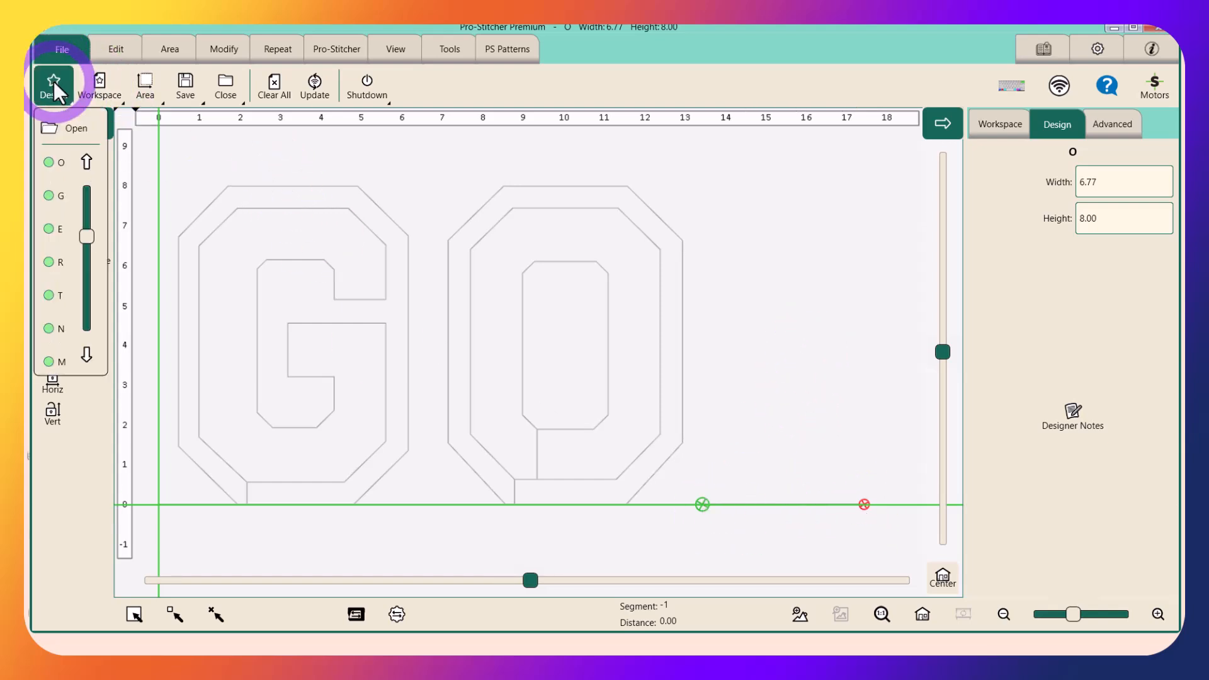
pyautogui.click(54, 329)
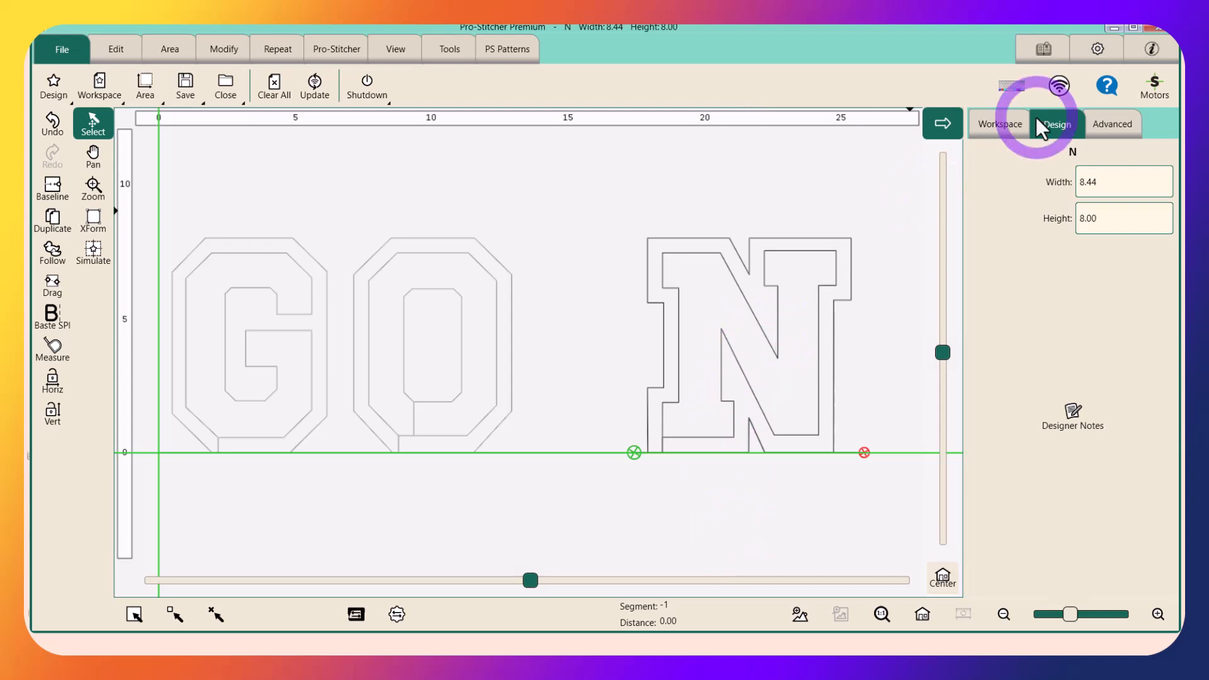
pyautogui.click(998, 120)
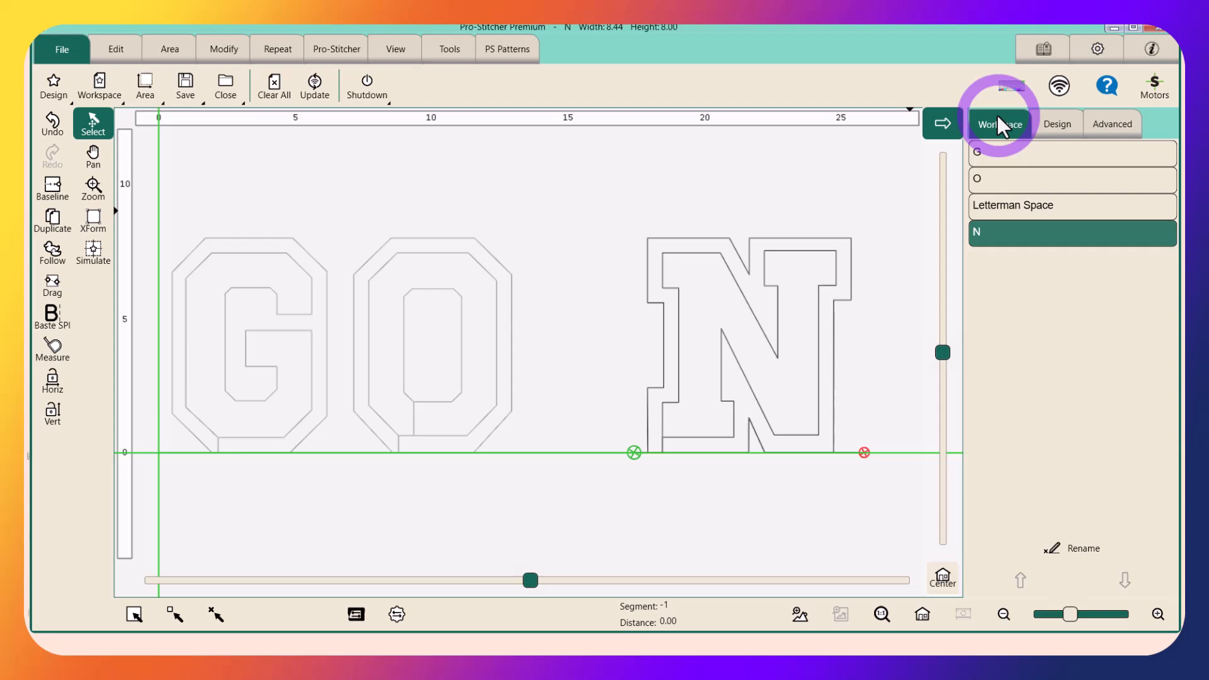
pyautogui.click(1029, 329)
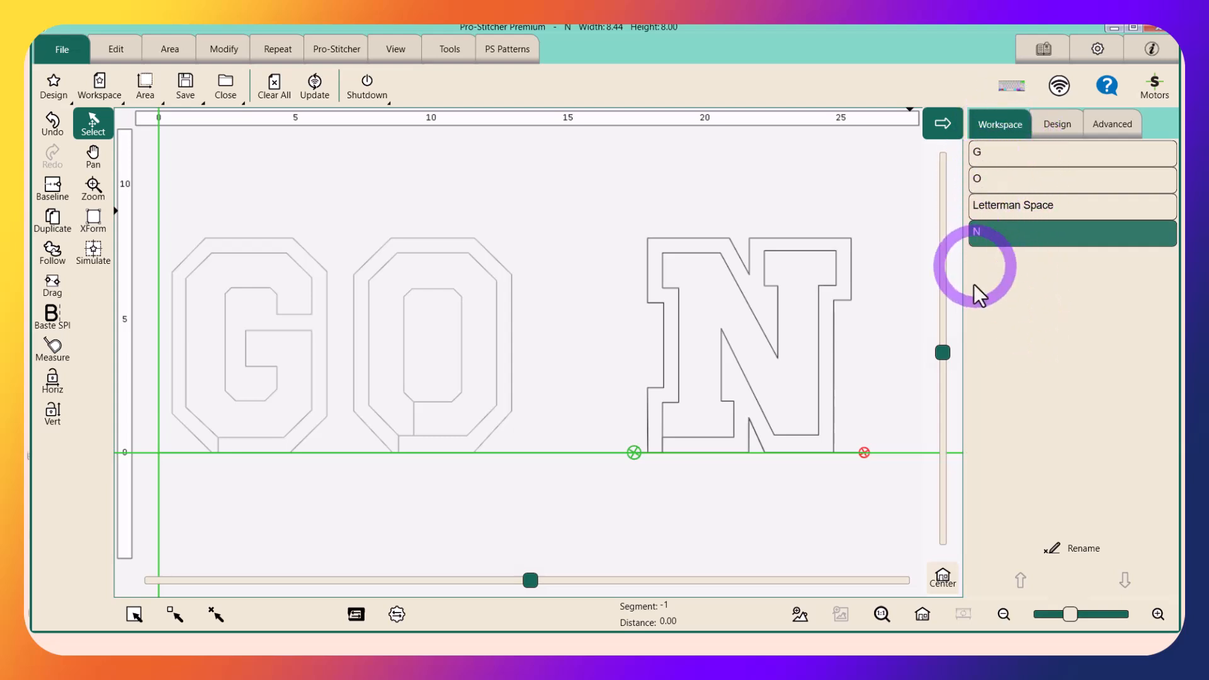
# Load the recent designs O, T, R, E and Letterman Space after the N to spell NOTRE followed by a space
pyautogui.click(54, 92)
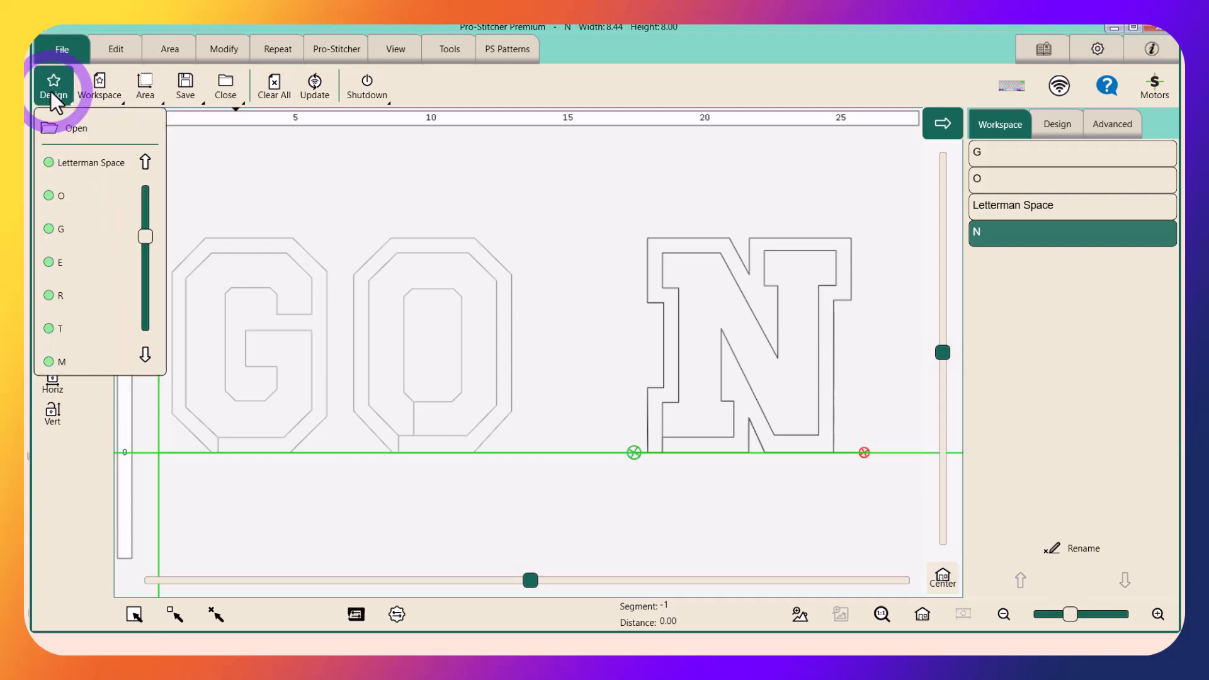
pyautogui.click(53, 199)
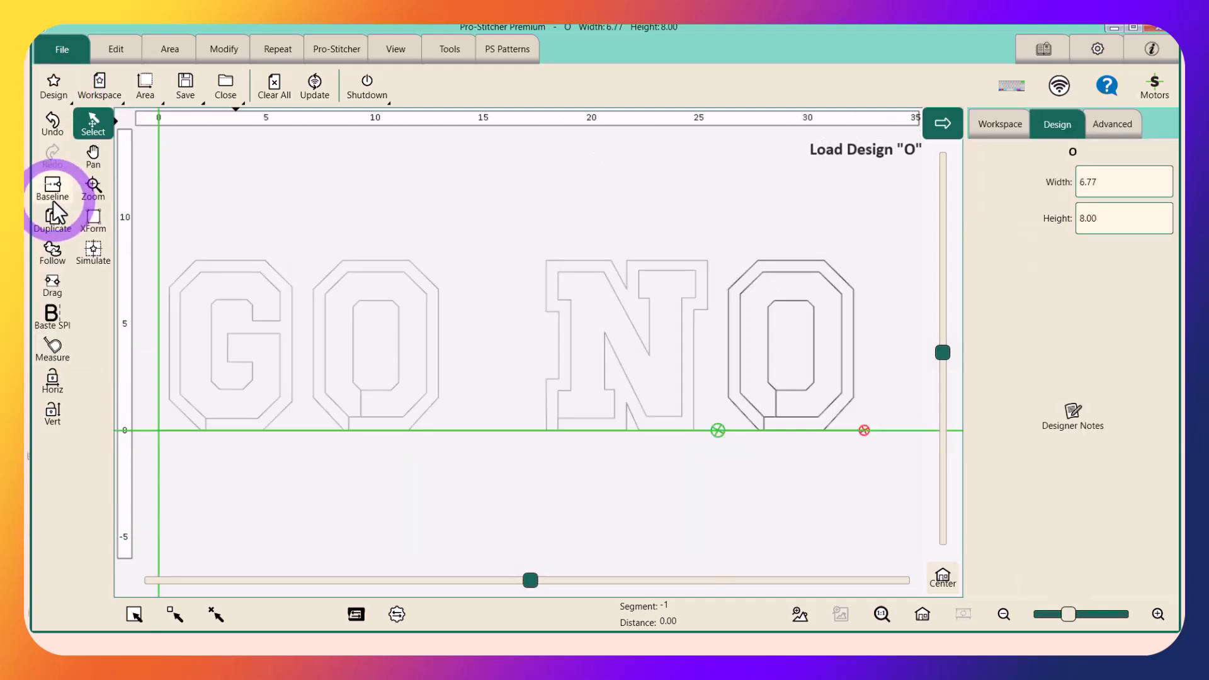
pyautogui.click(55, 88)
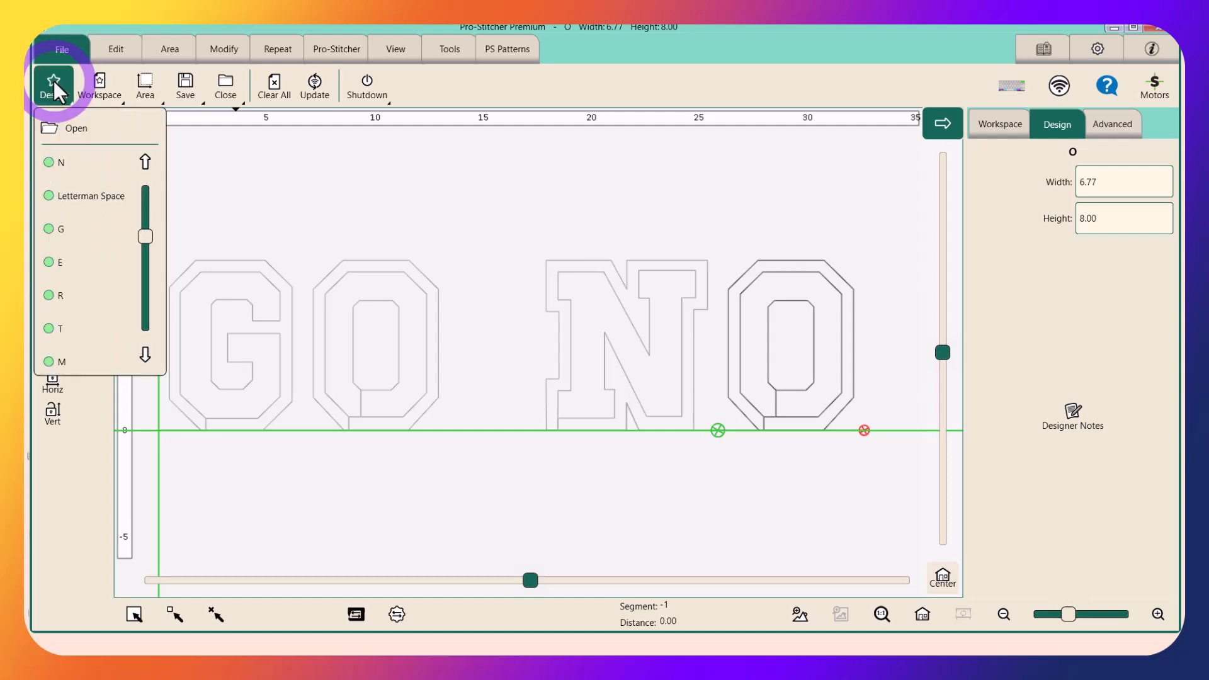
pyautogui.click(55, 329)
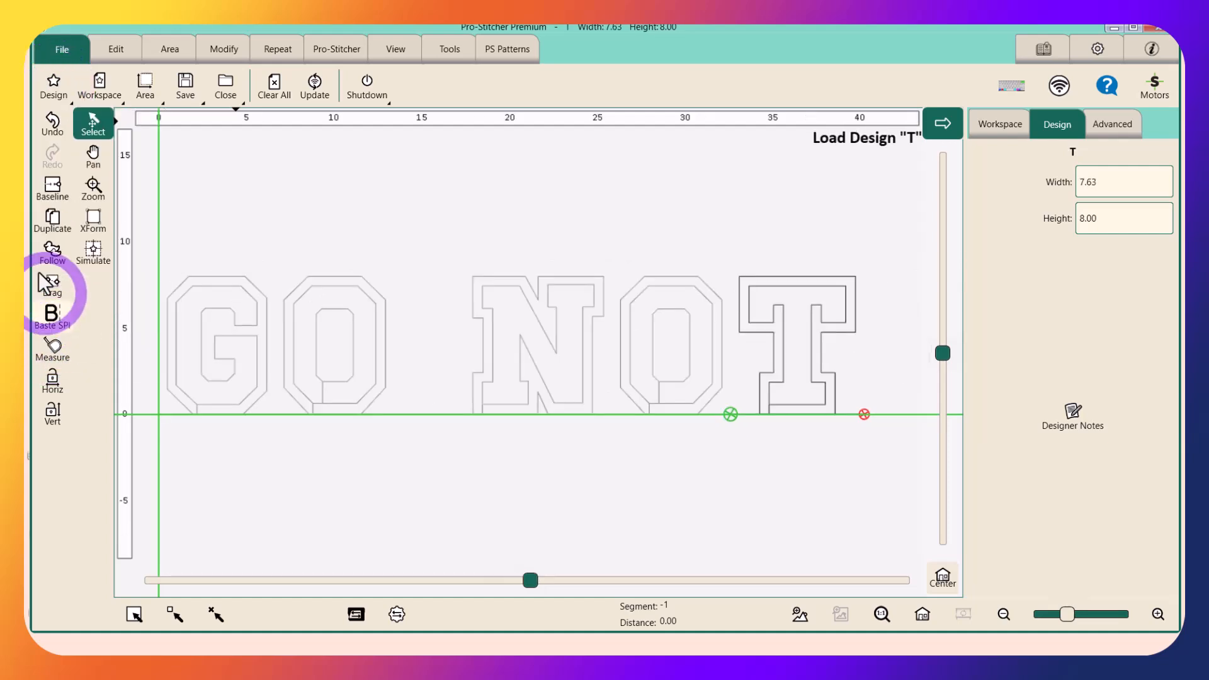
pyautogui.click(53, 86)
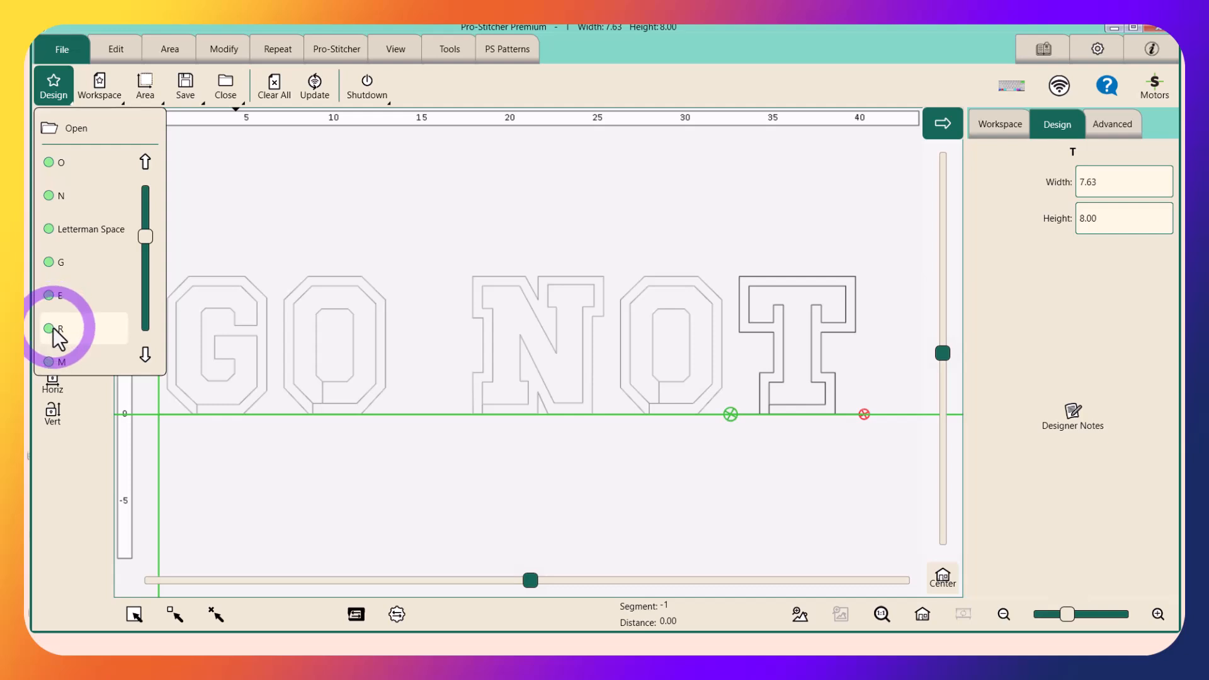
pyautogui.click(53, 329)
pyautogui.click(55, 90)
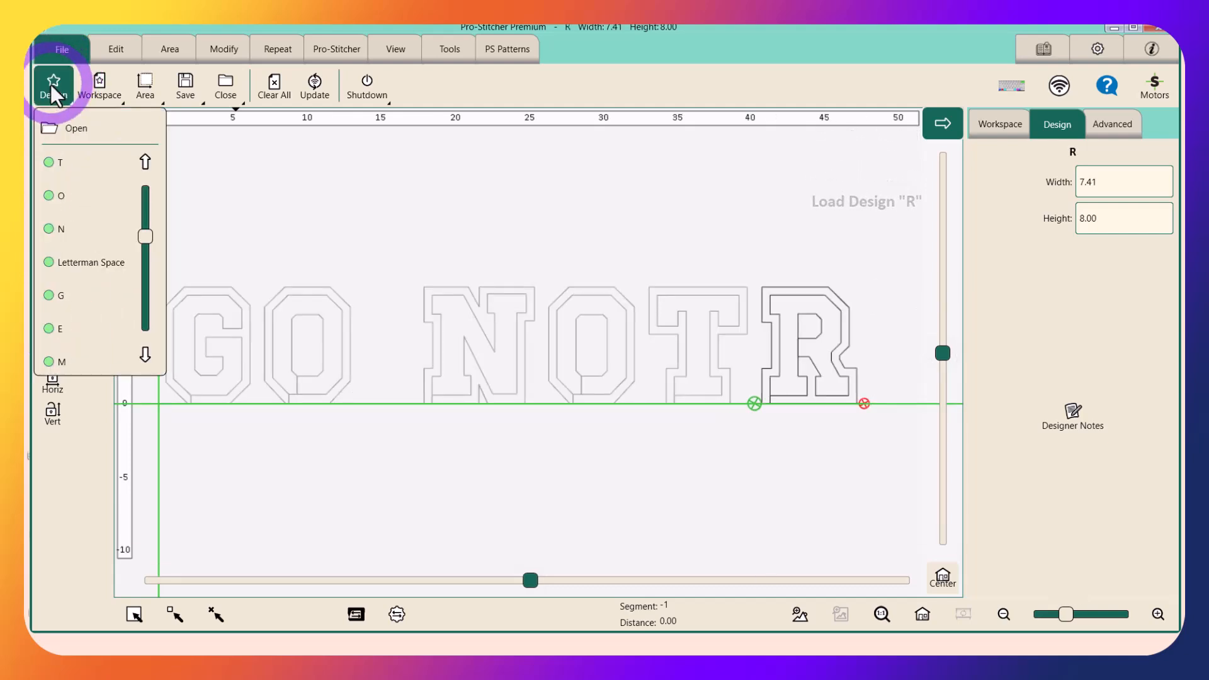
pyautogui.click(63, 330)
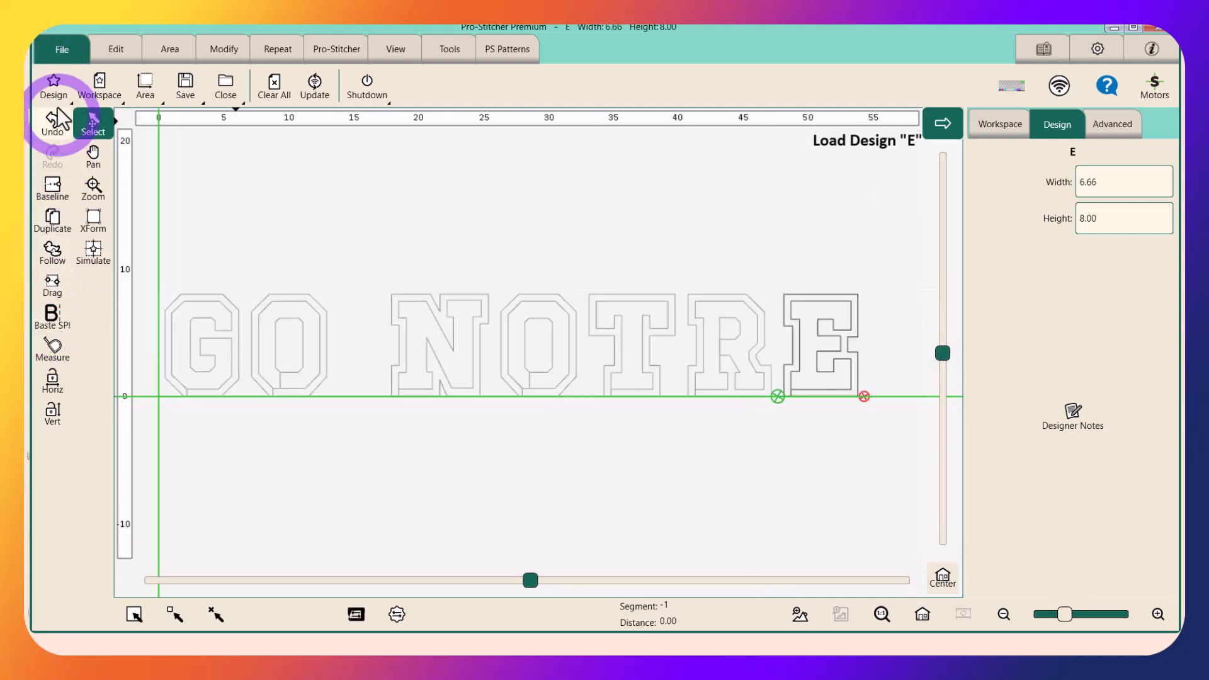
pyautogui.click(54, 87)
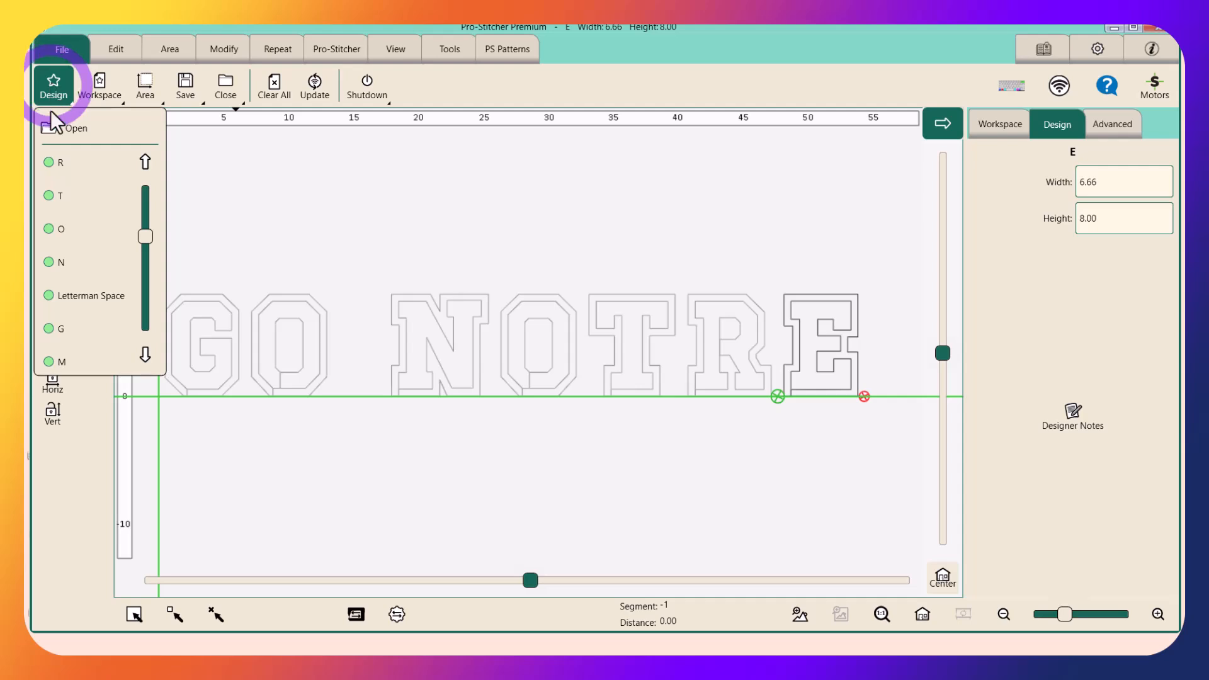
pyautogui.click(76, 301)
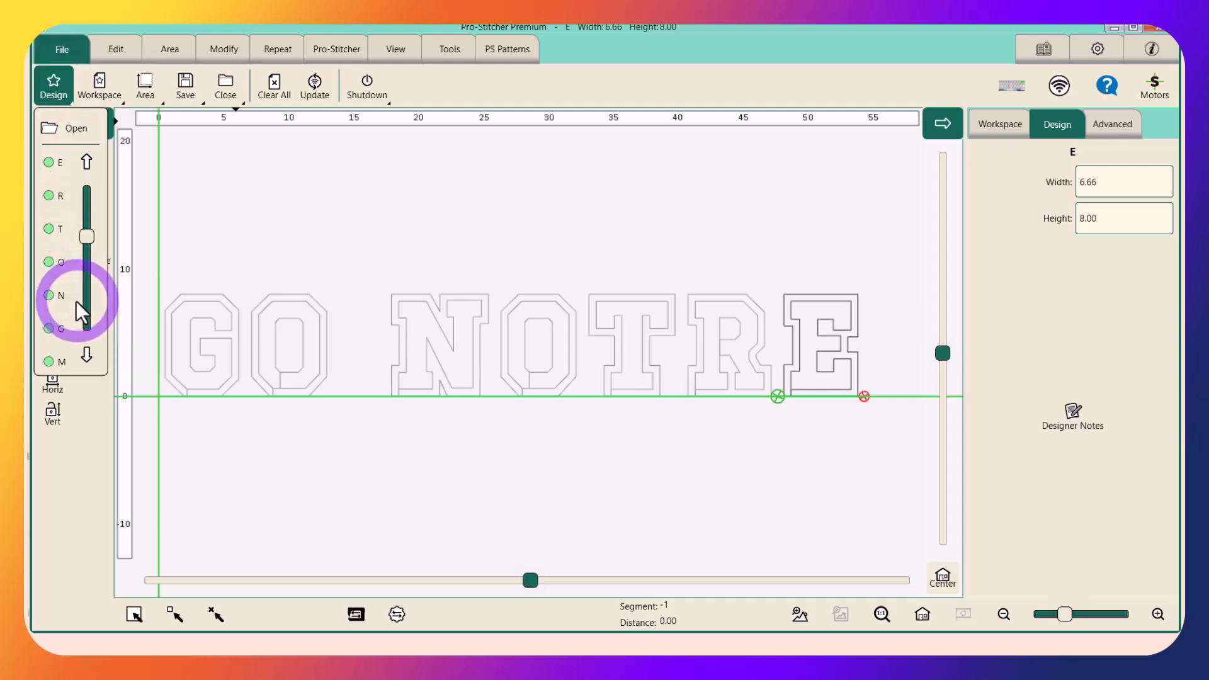
# Open the letter D design, D.hqv, from the LongarmDesigns Quiltable folder after the space that follows GO NOTRE
pyautogui.click(50, 88)
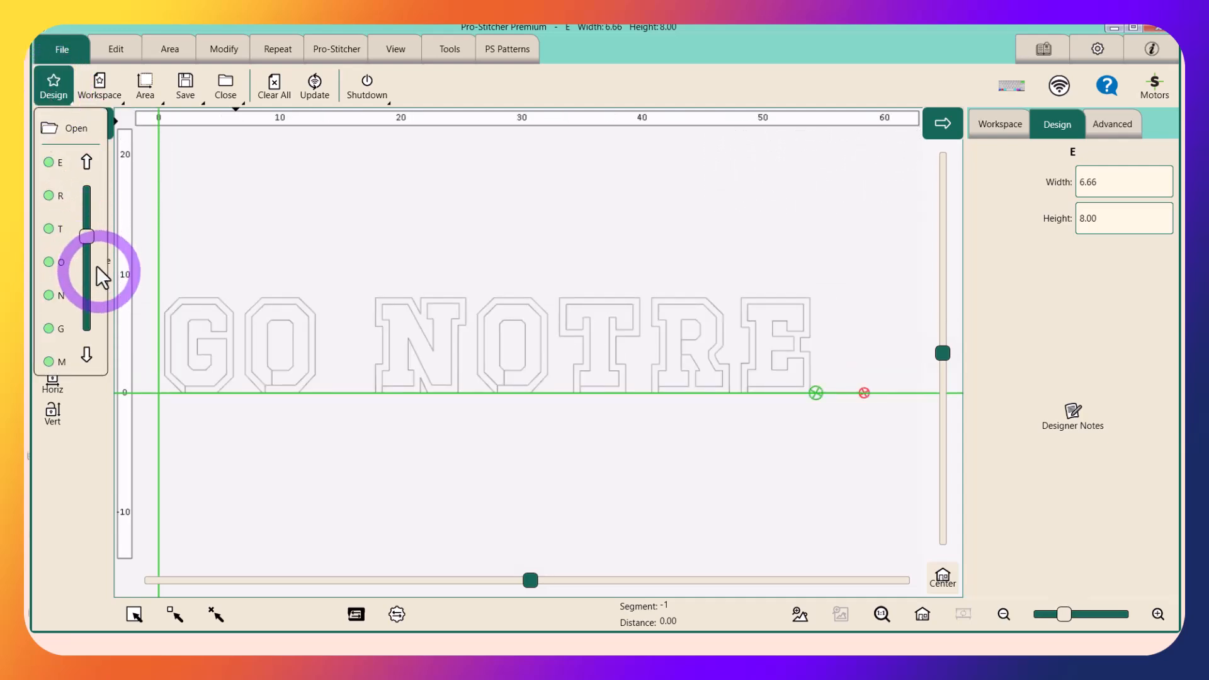
pyautogui.moveTo(89, 241); pyautogui.dragTo(89, 208)
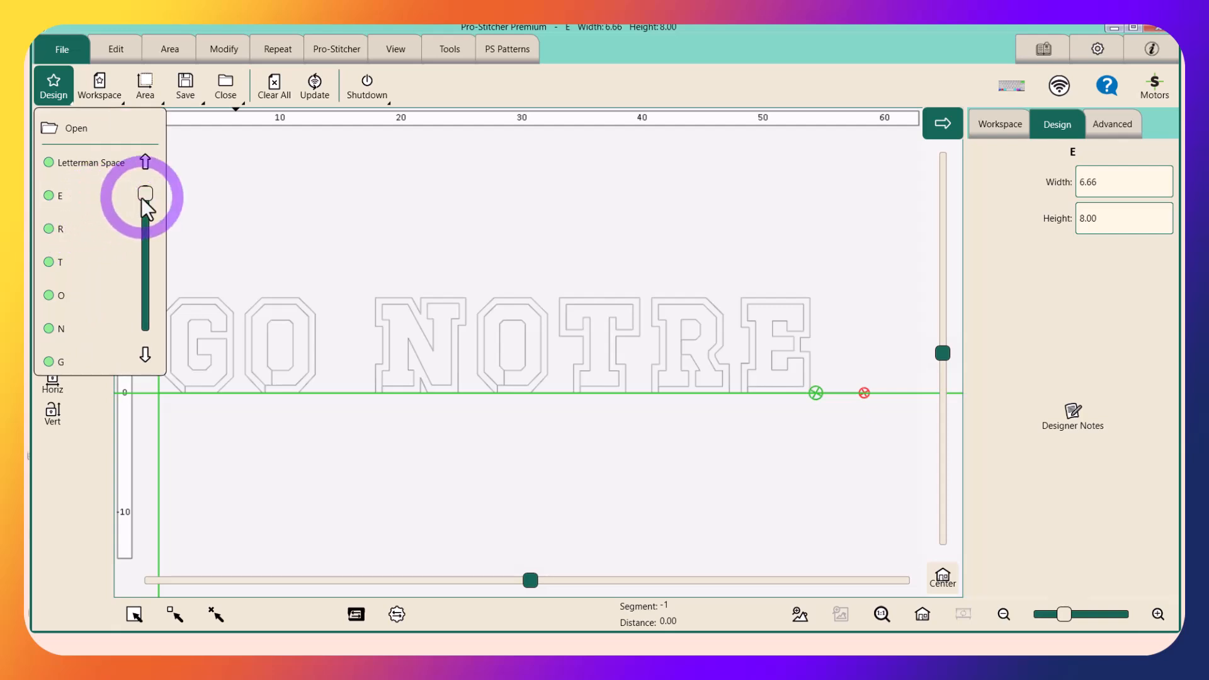
pyautogui.click(145, 357)
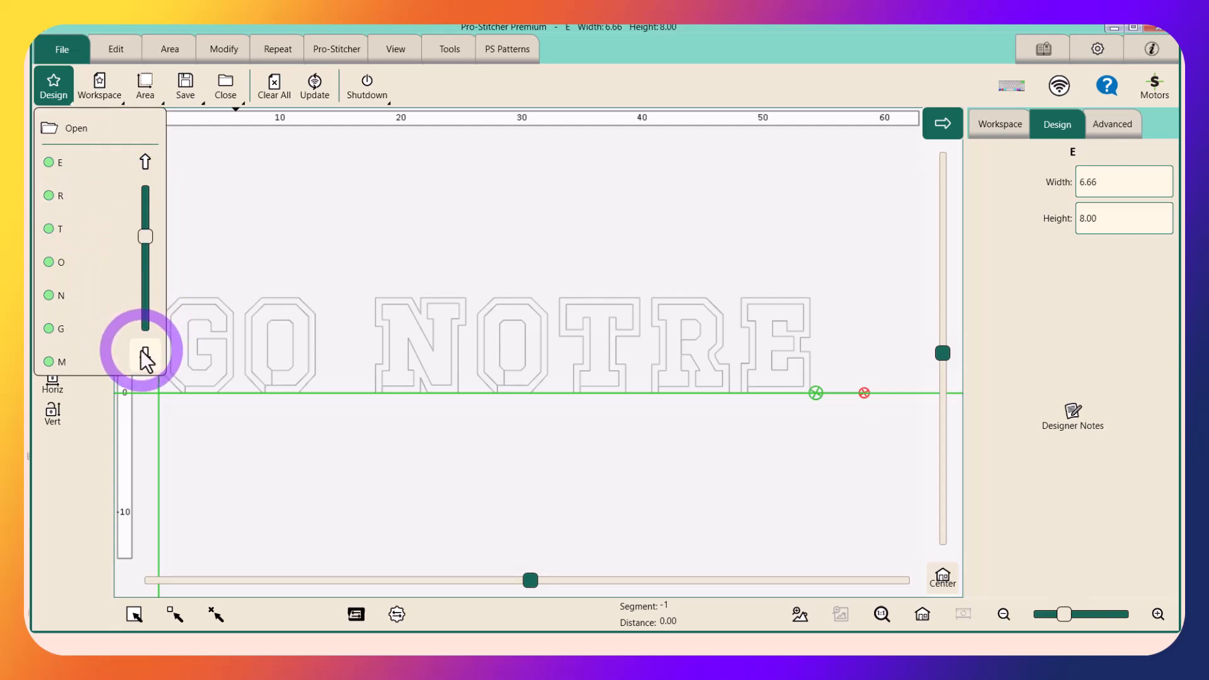
pyautogui.click(145, 357)
pyautogui.click(145, 357)
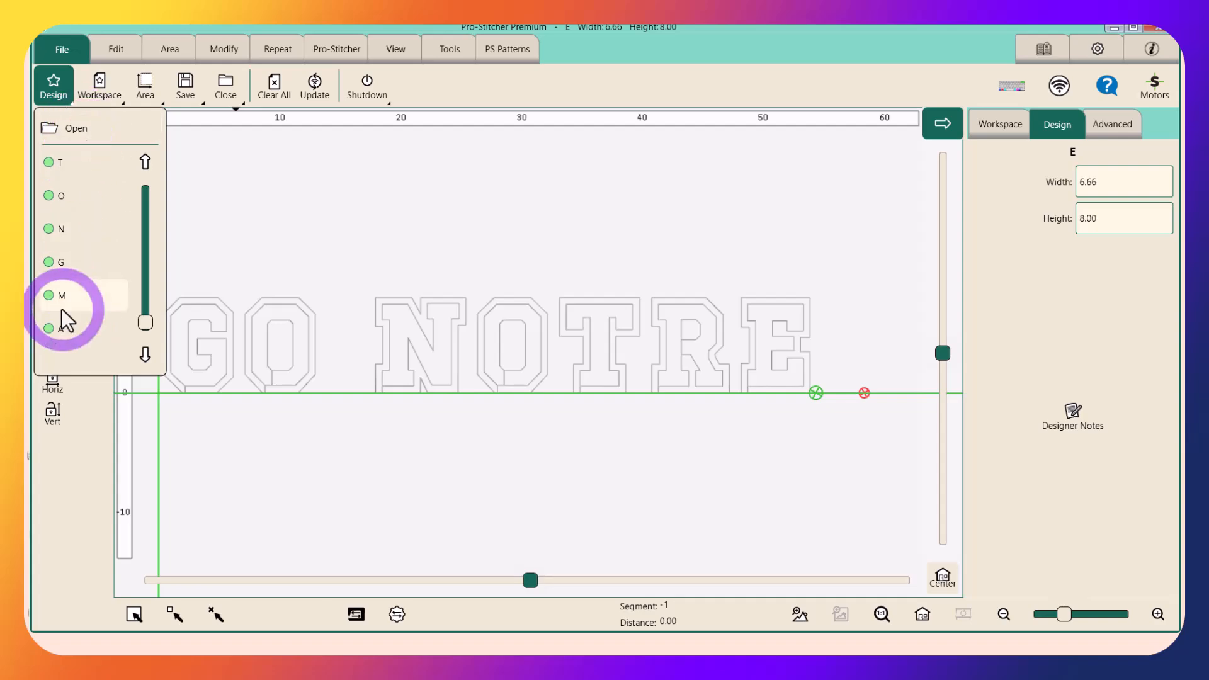
pyautogui.click(74, 126)
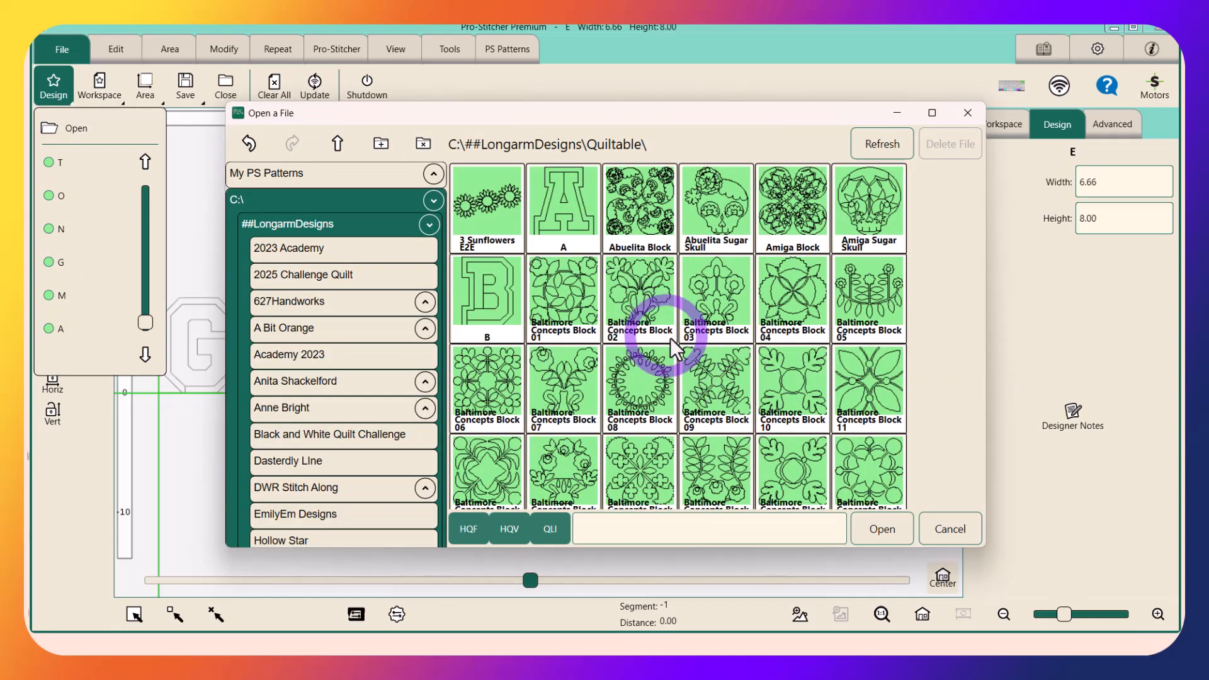
pyautogui.scroll(-3, 670, 338)
pyautogui.scroll(-5, 670, 337)
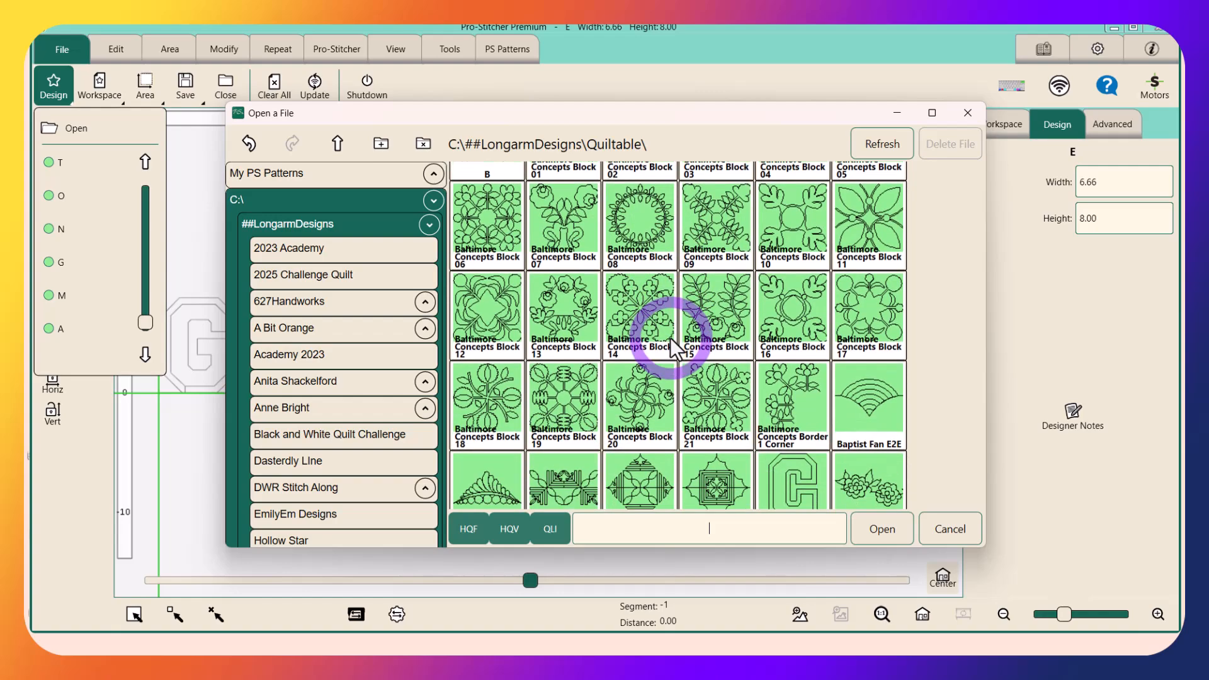
pyautogui.scroll(-3, 670, 337)
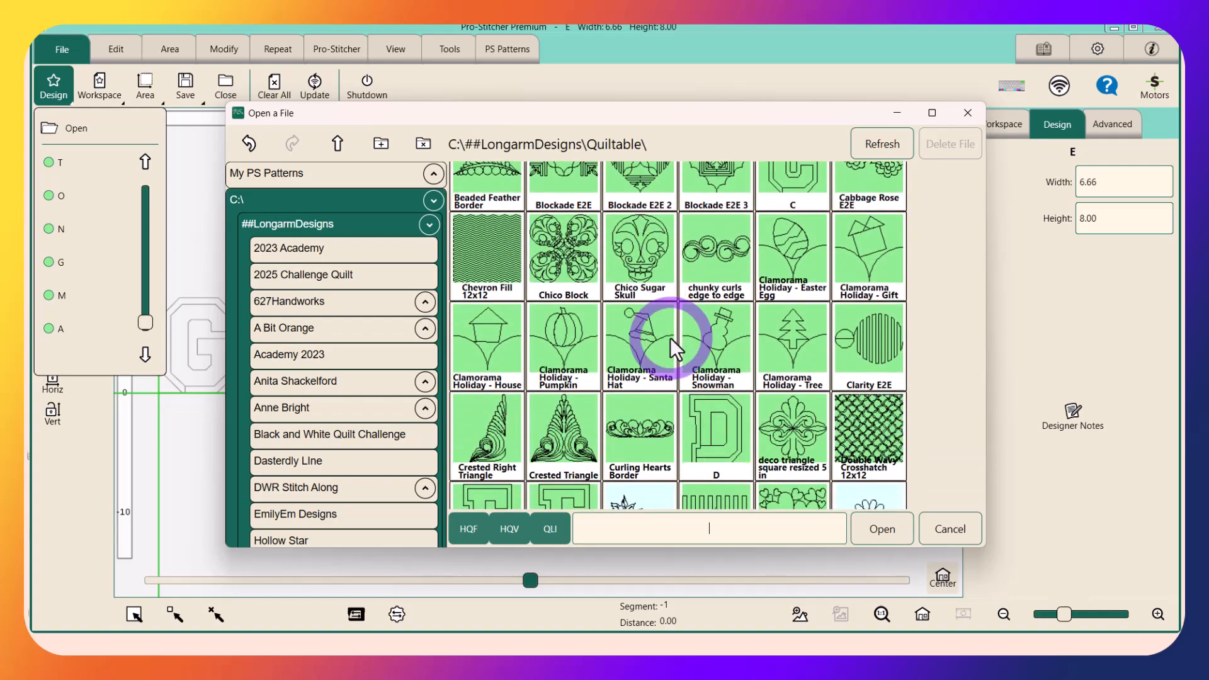
pyautogui.doubleClick(730, 374)
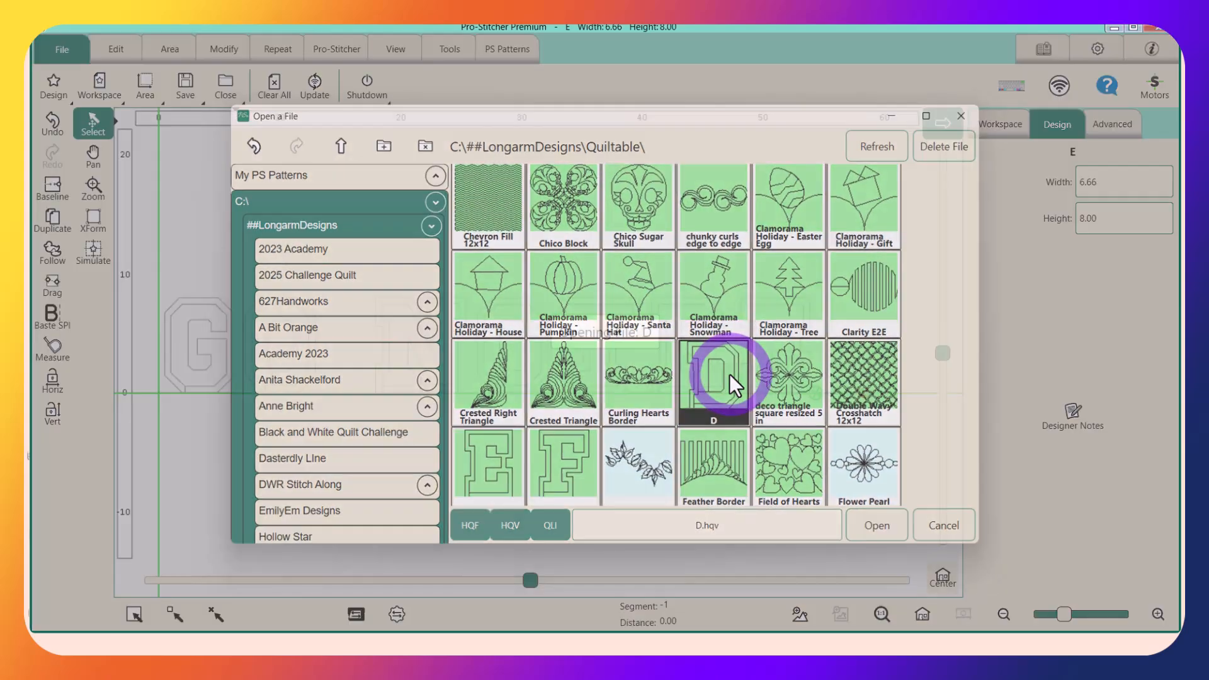
# Load the recent designs A, M and E after the D to complete the word DAME
pyautogui.click(54, 87)
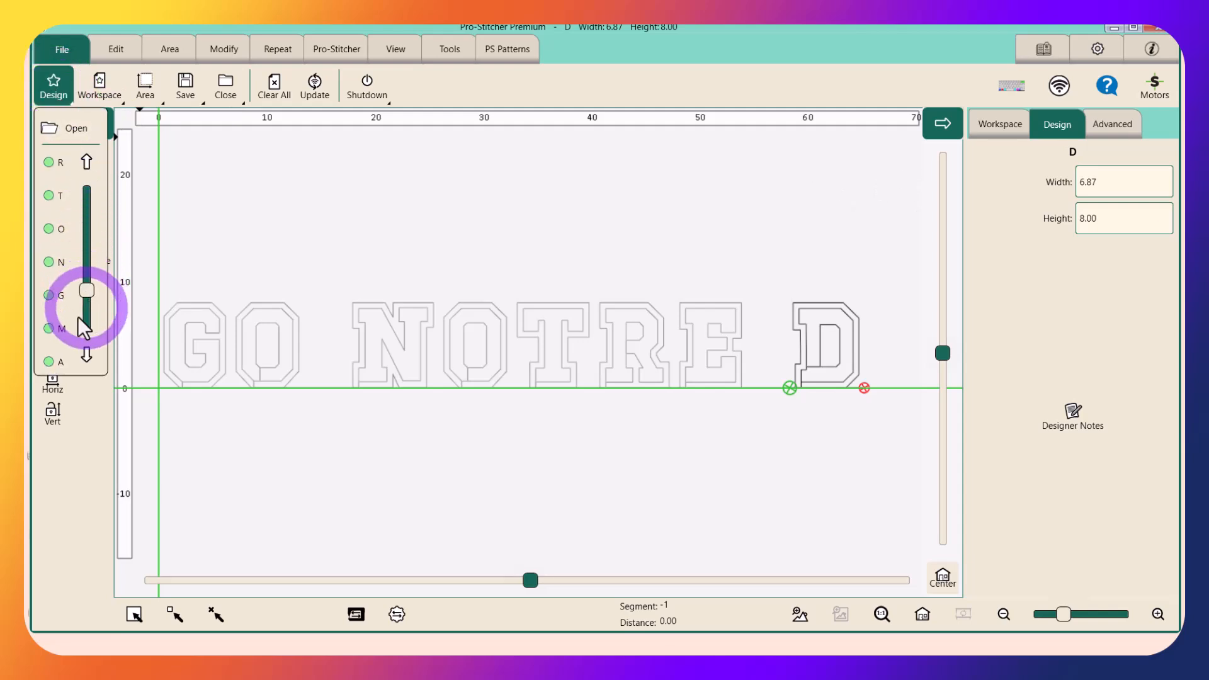
pyautogui.click(57, 361)
pyautogui.click(54, 82)
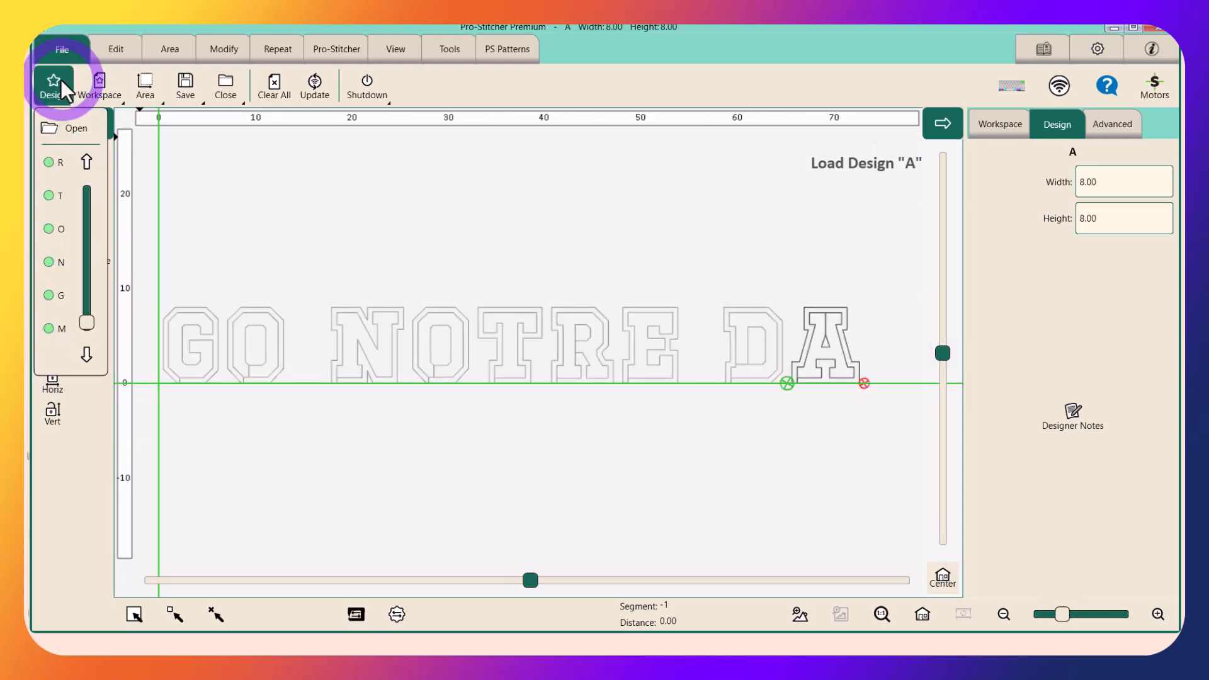
pyautogui.click(53, 330)
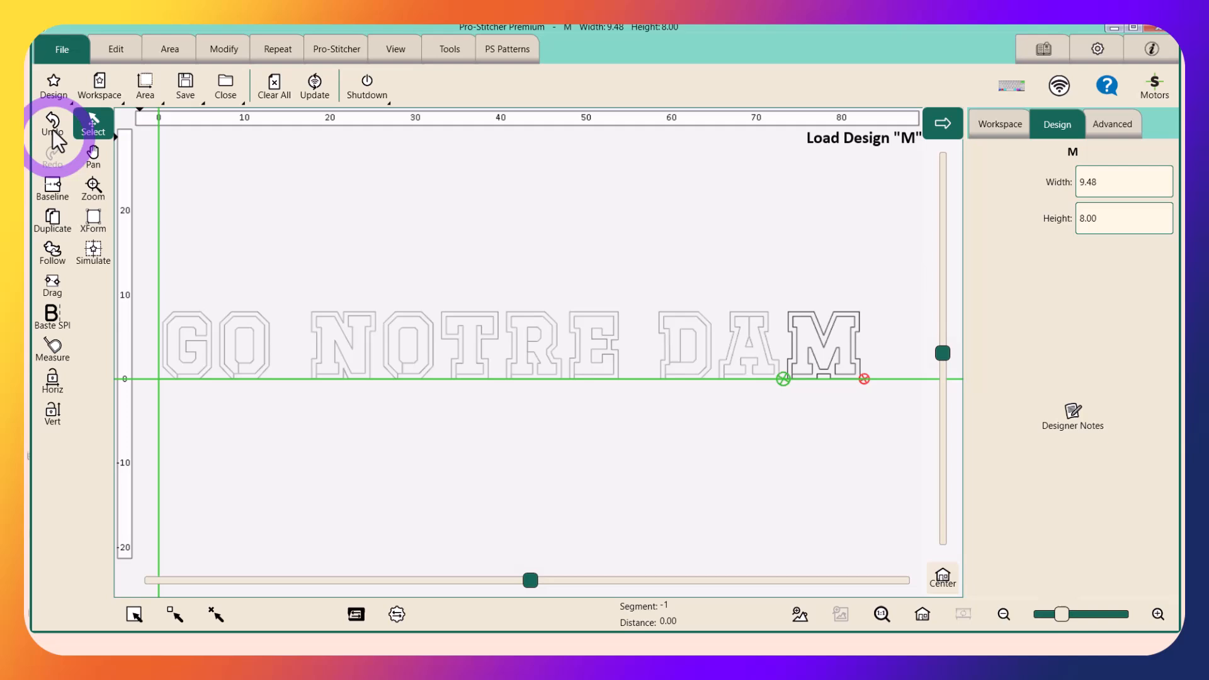
pyautogui.click(52, 86)
pyautogui.click(52, 161)
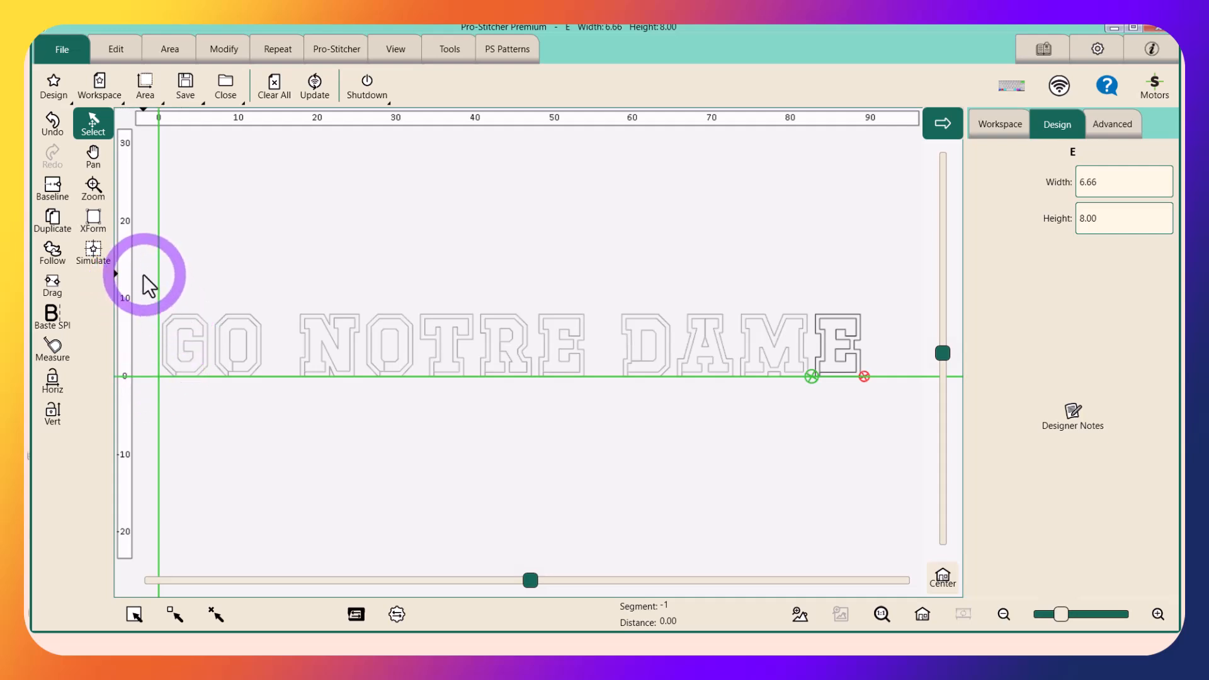
# Select all the designs of GO NOTRE DAME as one group and review its members in the workspace's design list
pyautogui.moveTo(142, 274); pyautogui.dragTo(704, 353)
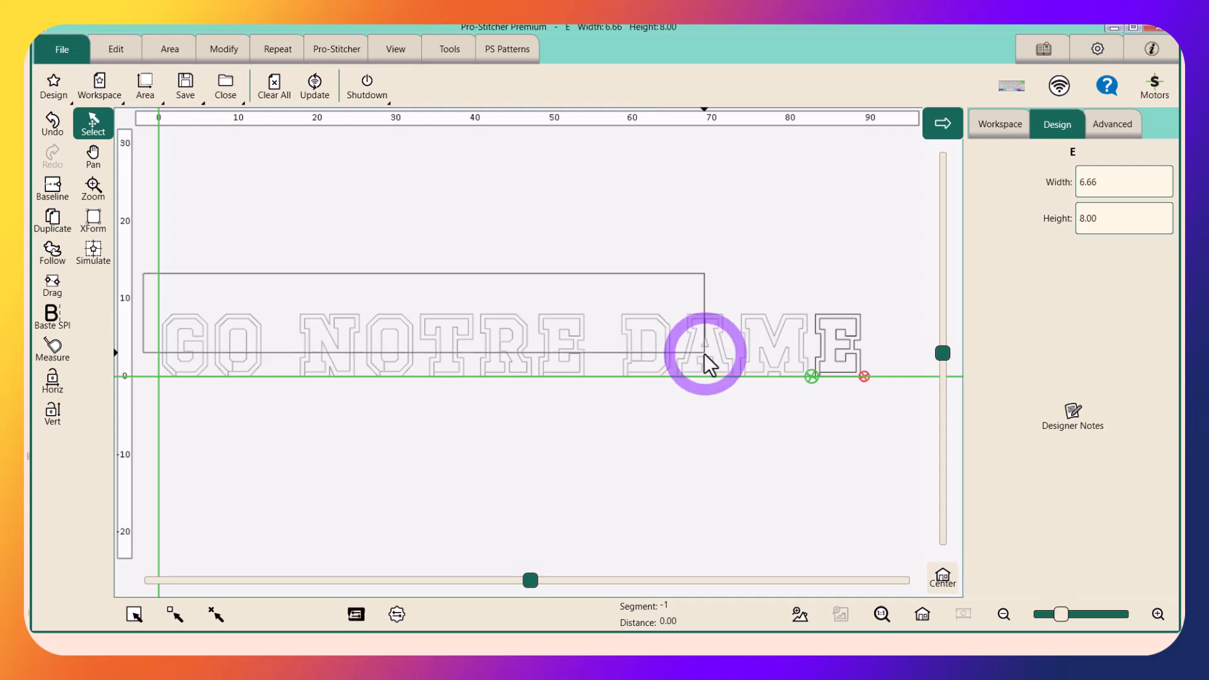
pyautogui.moveTo(878, 354); pyautogui.dragTo(897, 406)
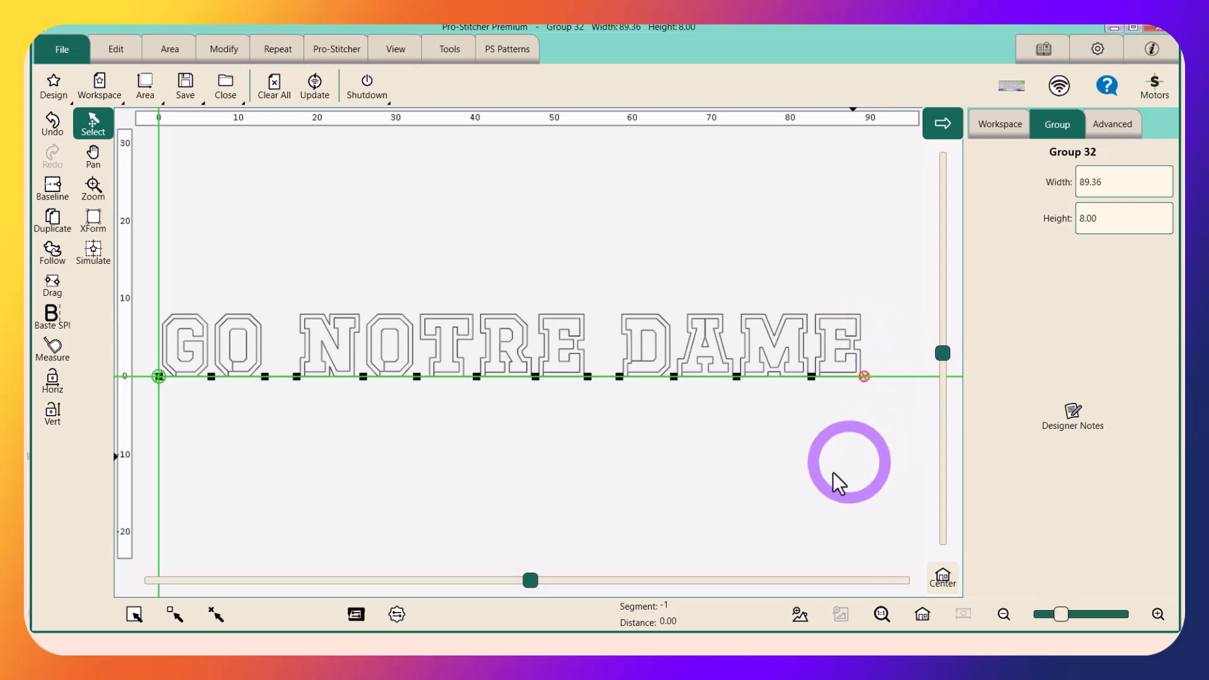
pyautogui.click(999, 127)
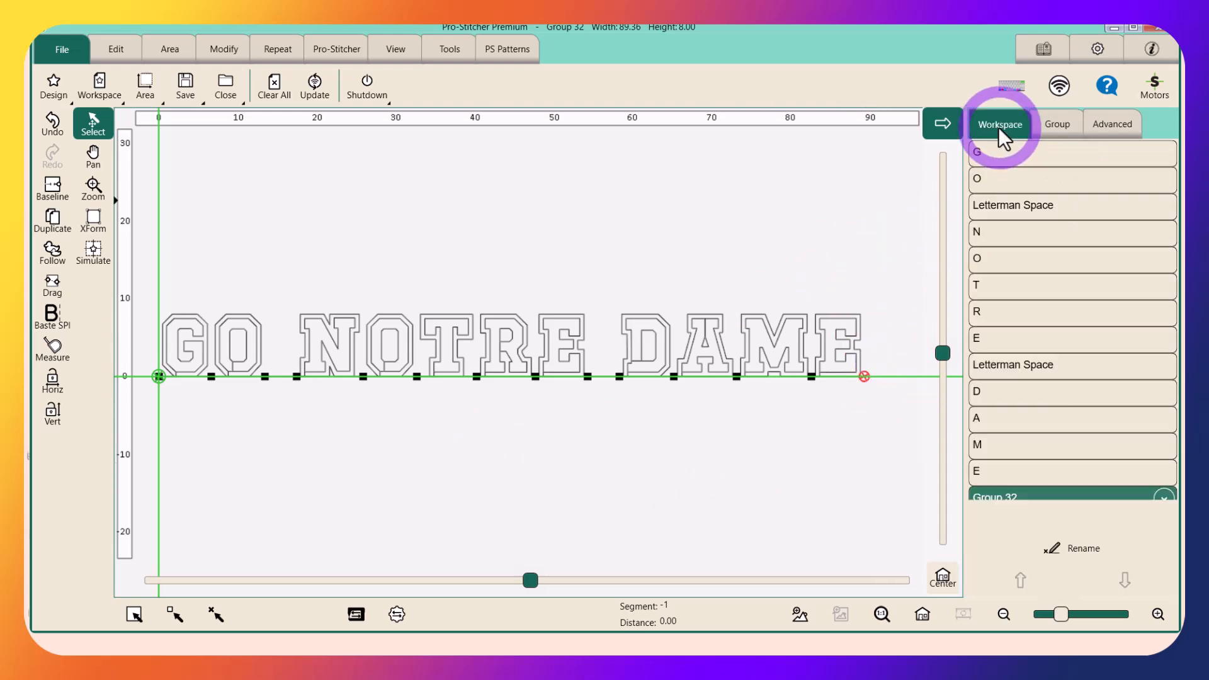
pyautogui.scroll(-4, 1028, 416)
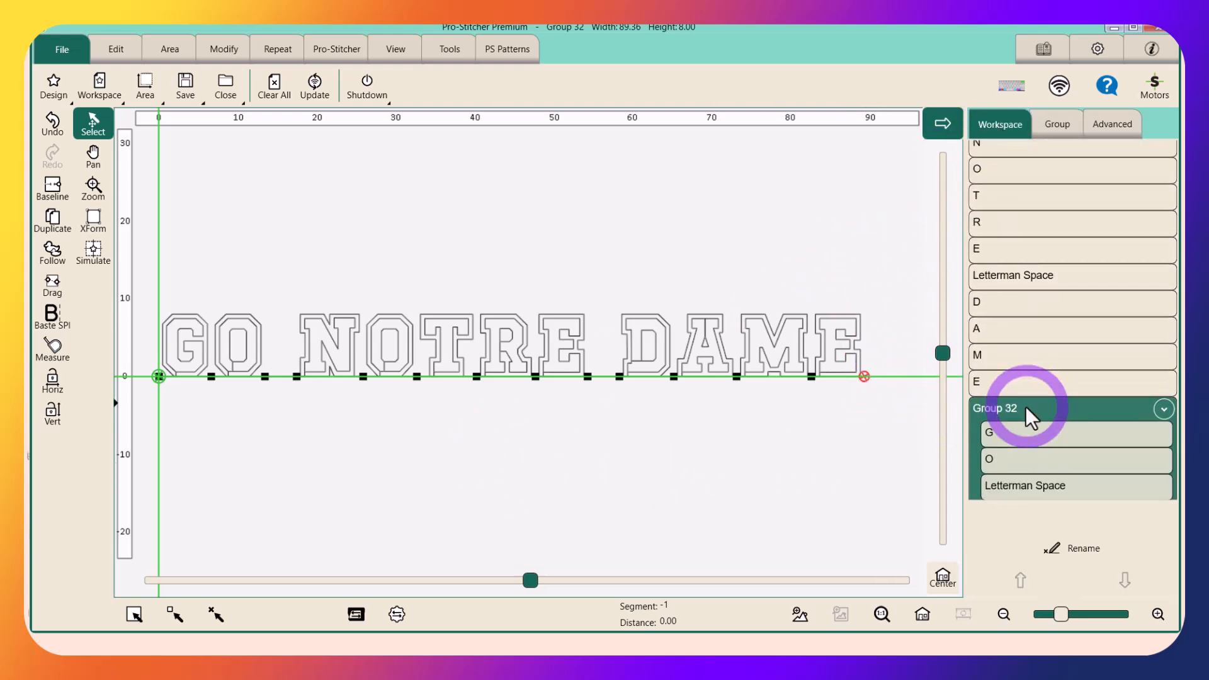
pyautogui.scroll(-4, 1023, 346)
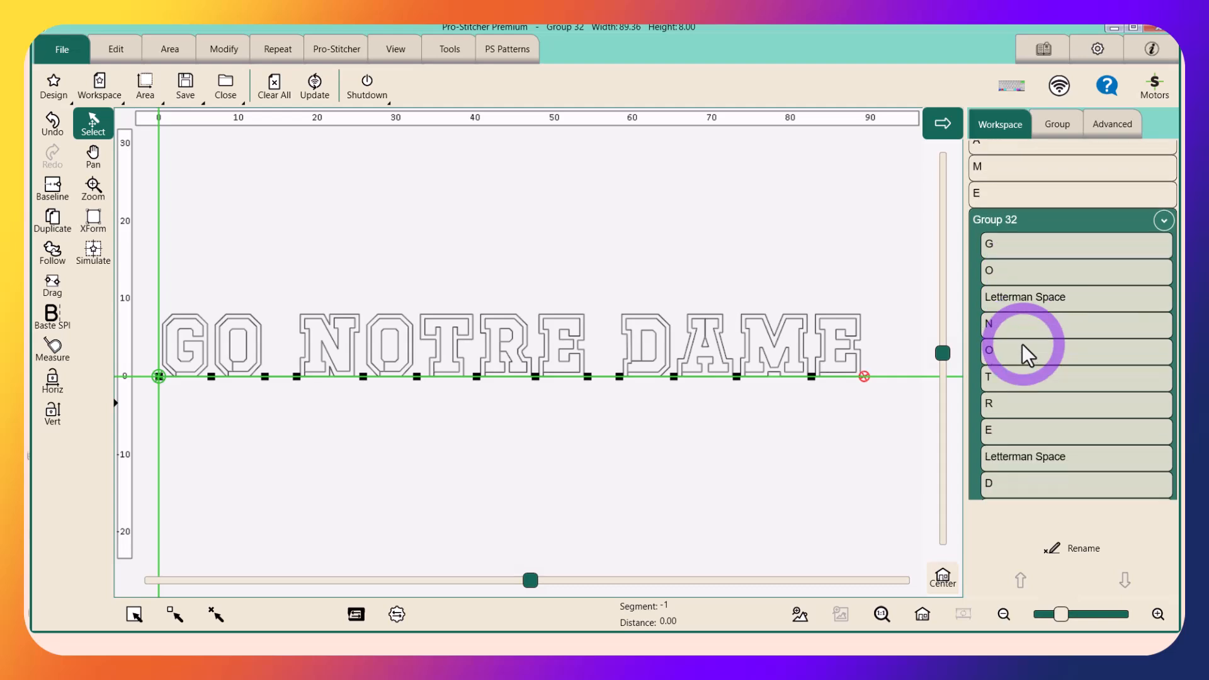
pyautogui.scroll(-1, 1022, 344)
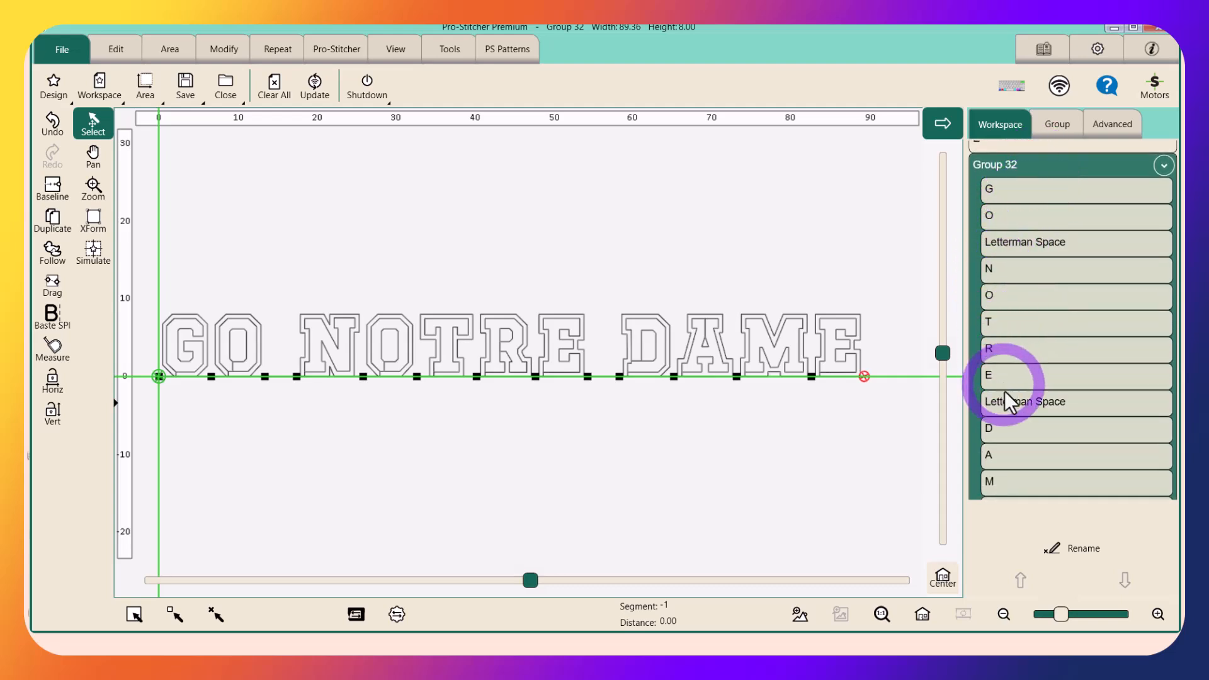
pyautogui.scroll(-1, 1009, 403)
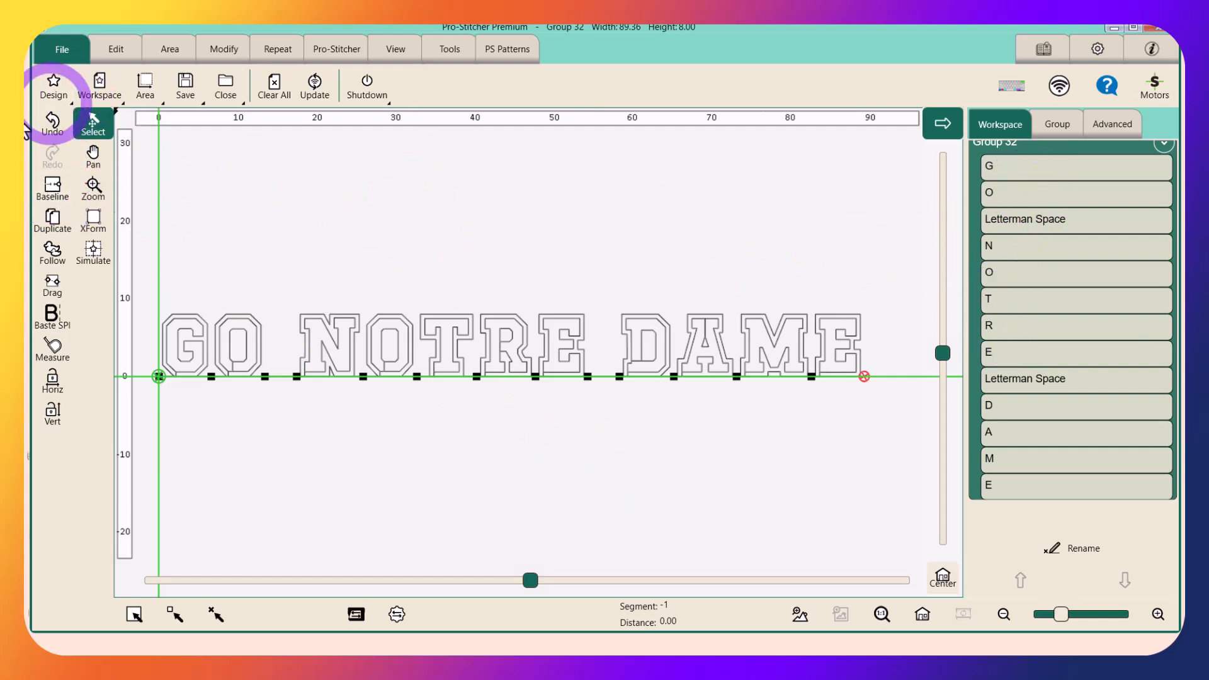
# Apply Baseline to the selected GO NOTRE DAME group to merge its letters and spaces into a single design
pyautogui.click(54, 187)
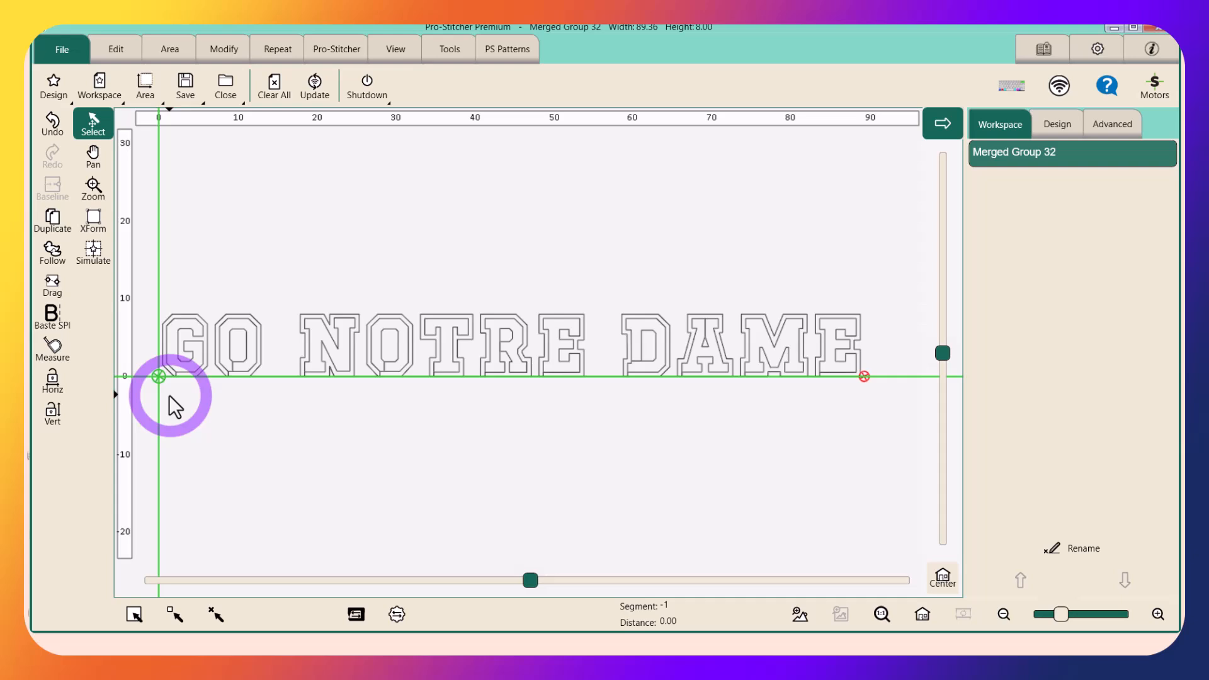
pyautogui.click(828, 489)
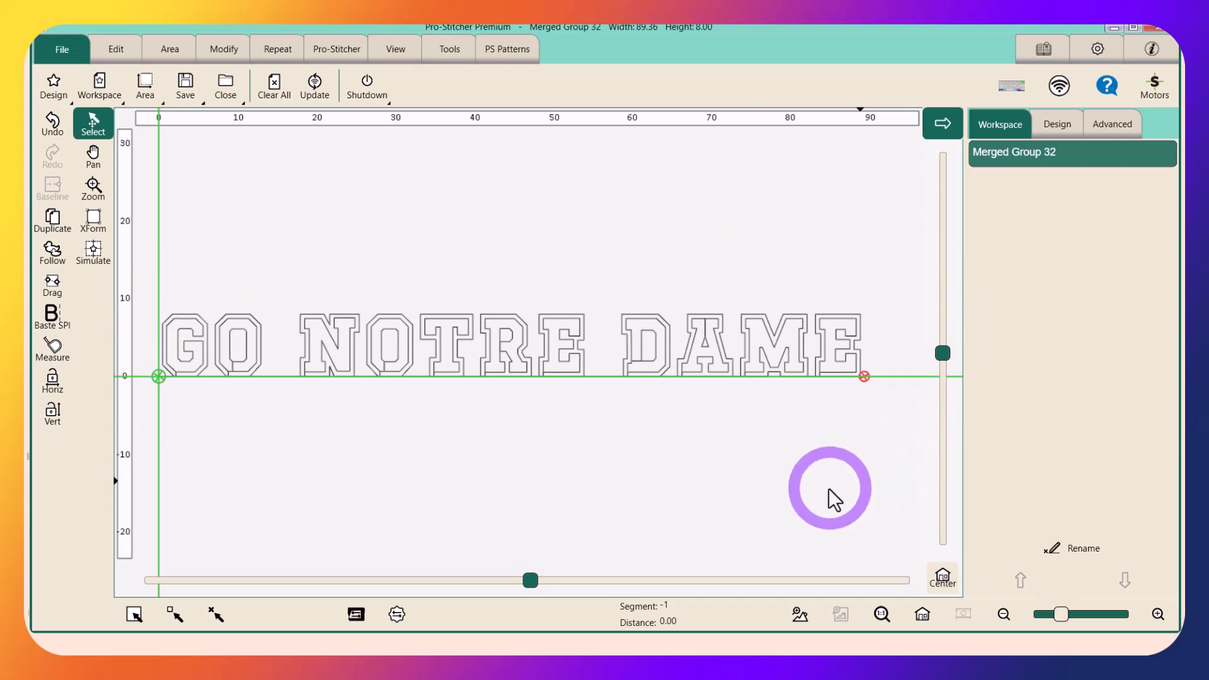
pyautogui.click(587, 485)
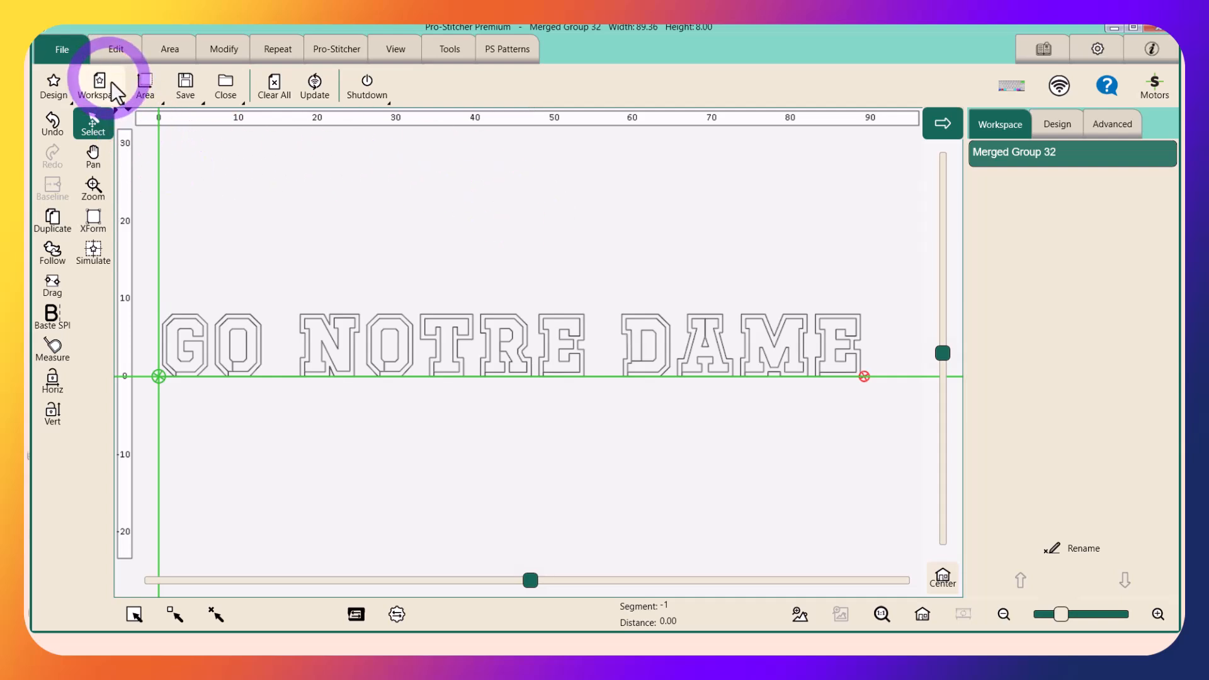
# Clear all designs from the workspace and switch the design loading setting to Load Start Point at Crosshairs
pyautogui.click(275, 88)
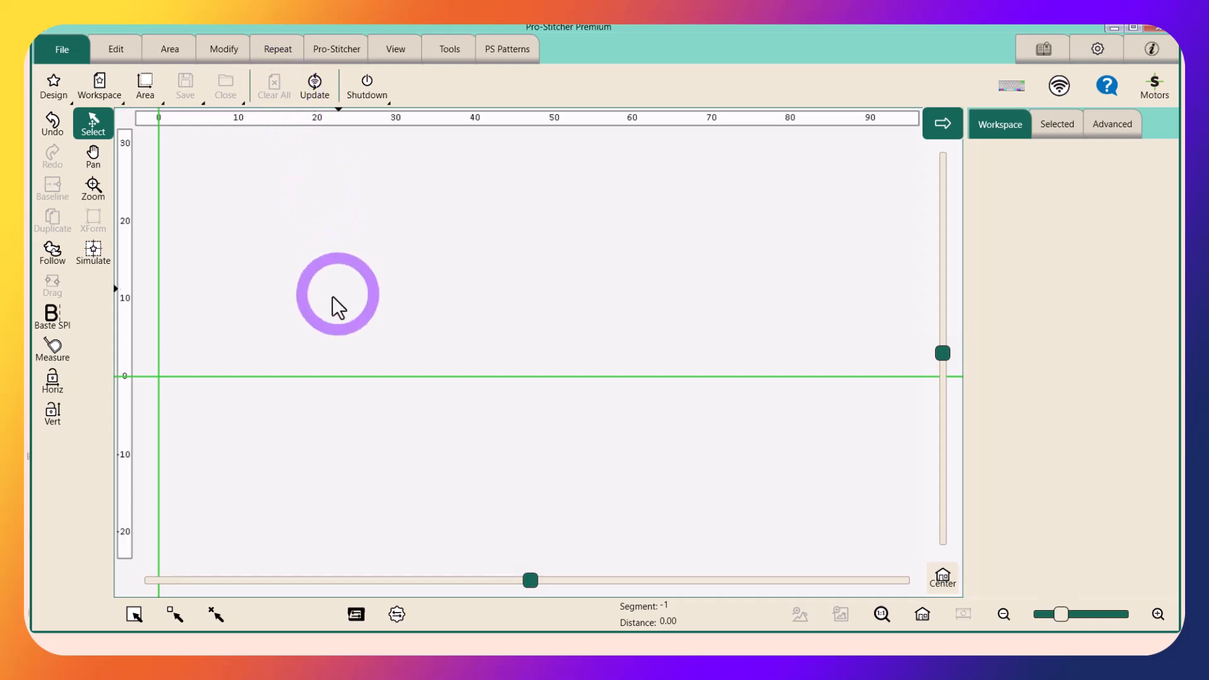
pyautogui.click(1101, 49)
pyautogui.click(1064, 525)
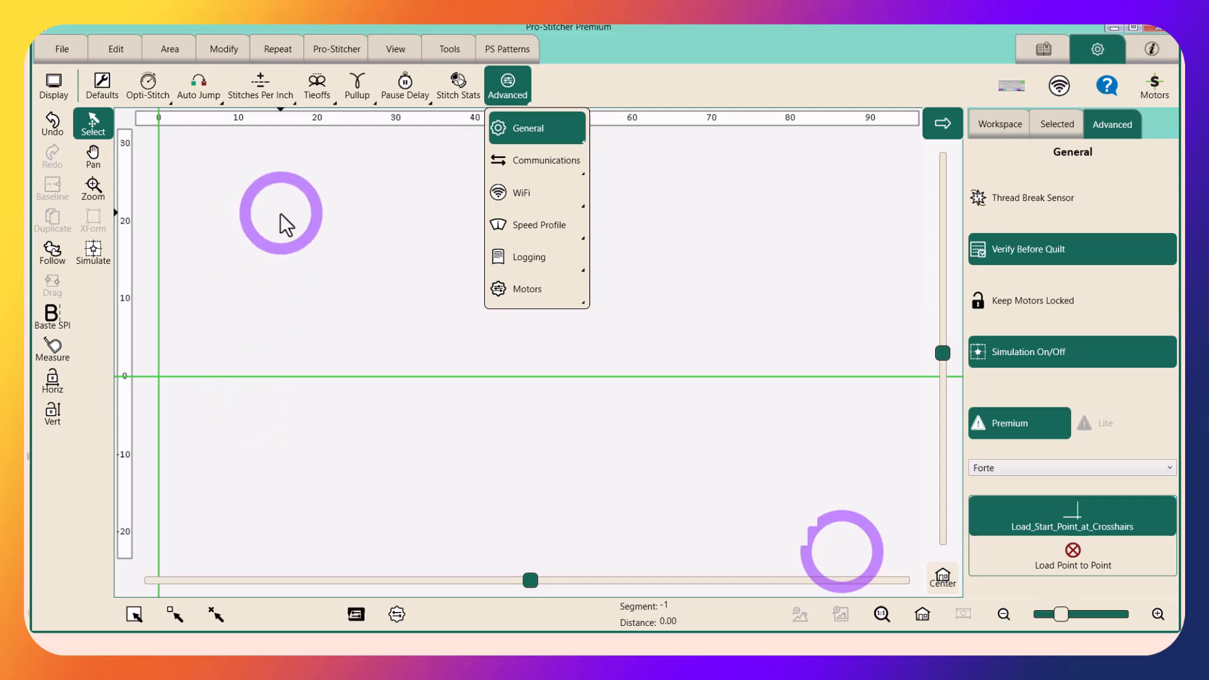
# Open the letter G design from the LongarmDesigns Quiltable folder into the empty workspace
pyautogui.click(60, 49)
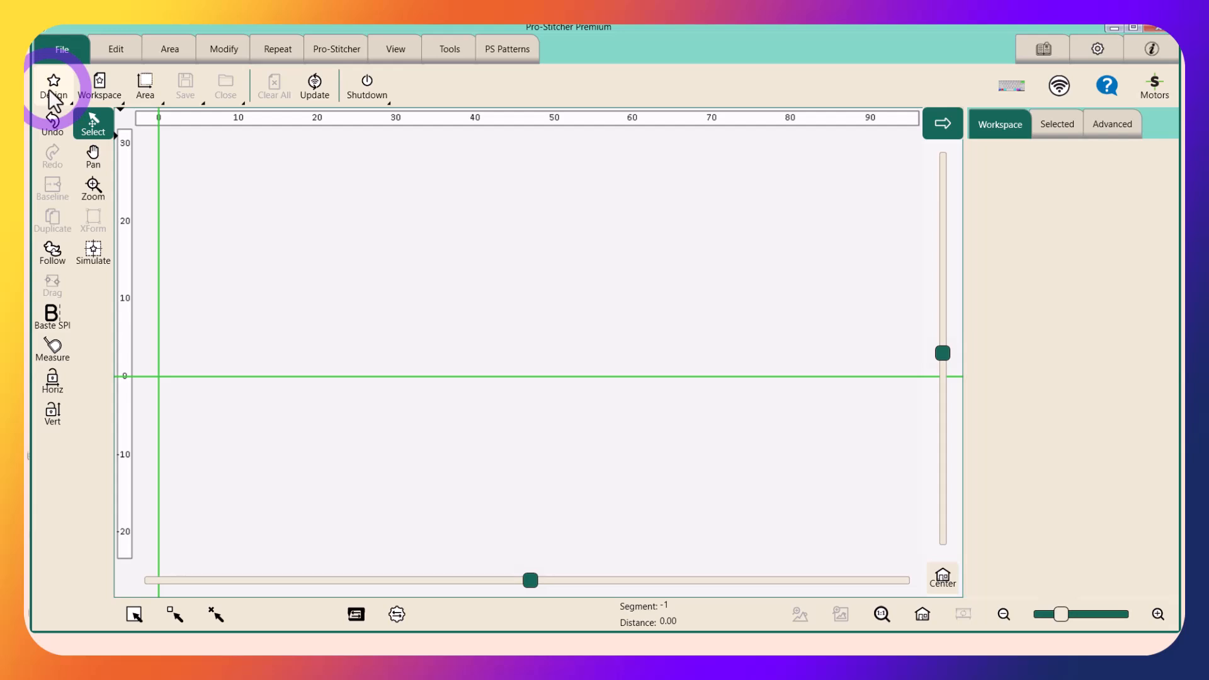
pyautogui.click(55, 91)
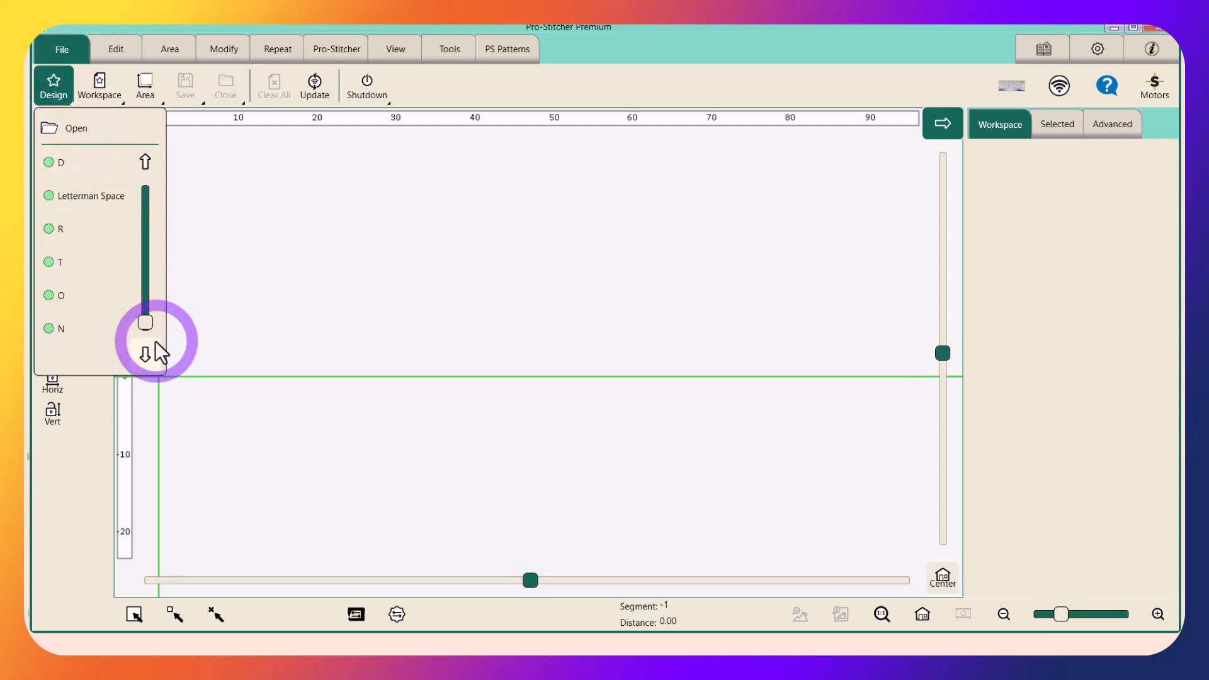
pyautogui.moveTo(151, 324); pyautogui.dragTo(151, 191)
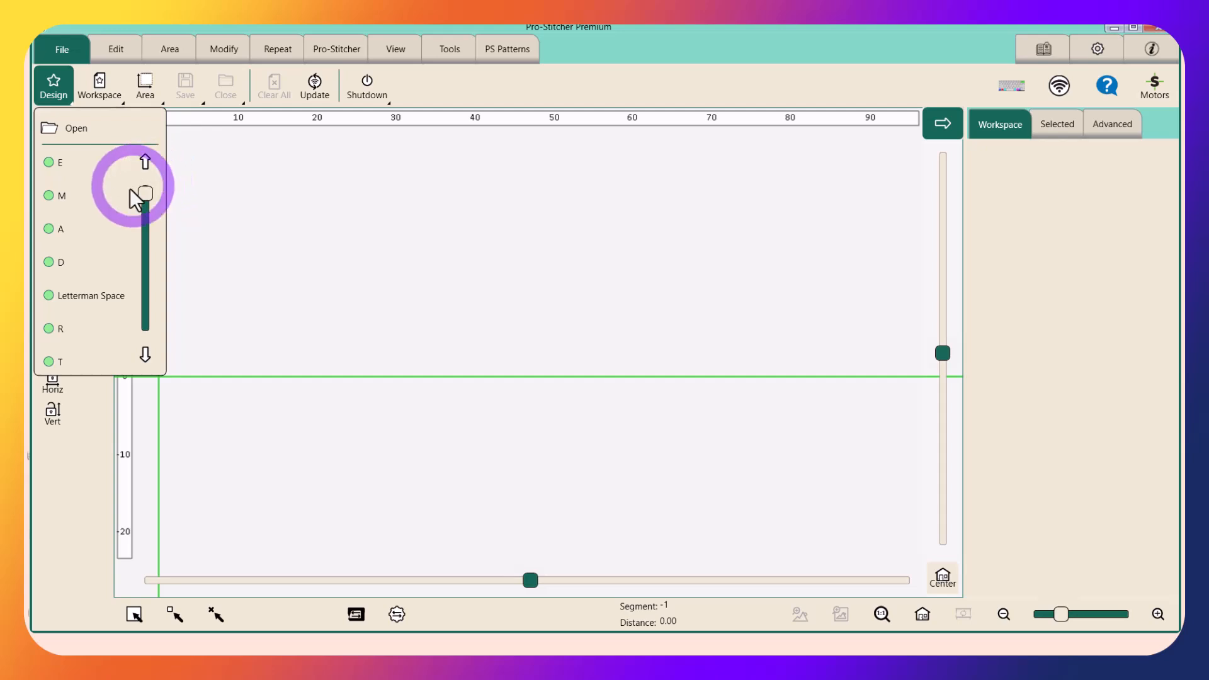
pyautogui.click(145, 354)
pyautogui.click(146, 355)
pyautogui.click(145, 354)
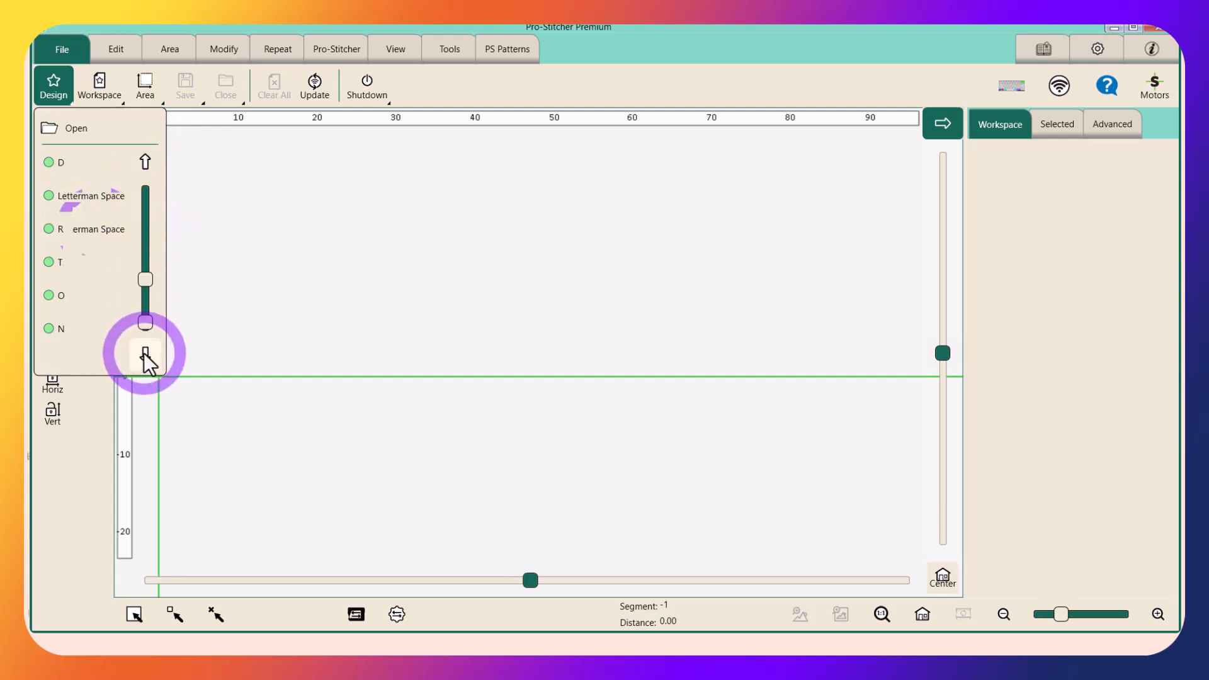
pyautogui.click(61, 125)
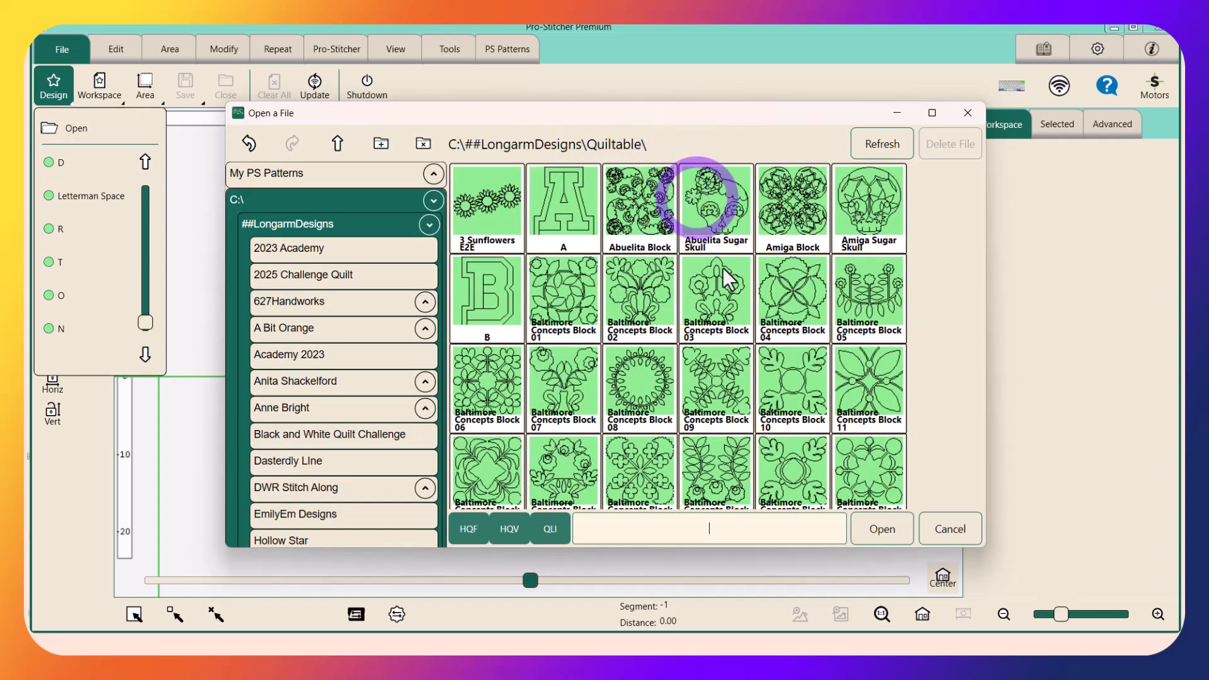
pyautogui.scroll(-2, 748, 351)
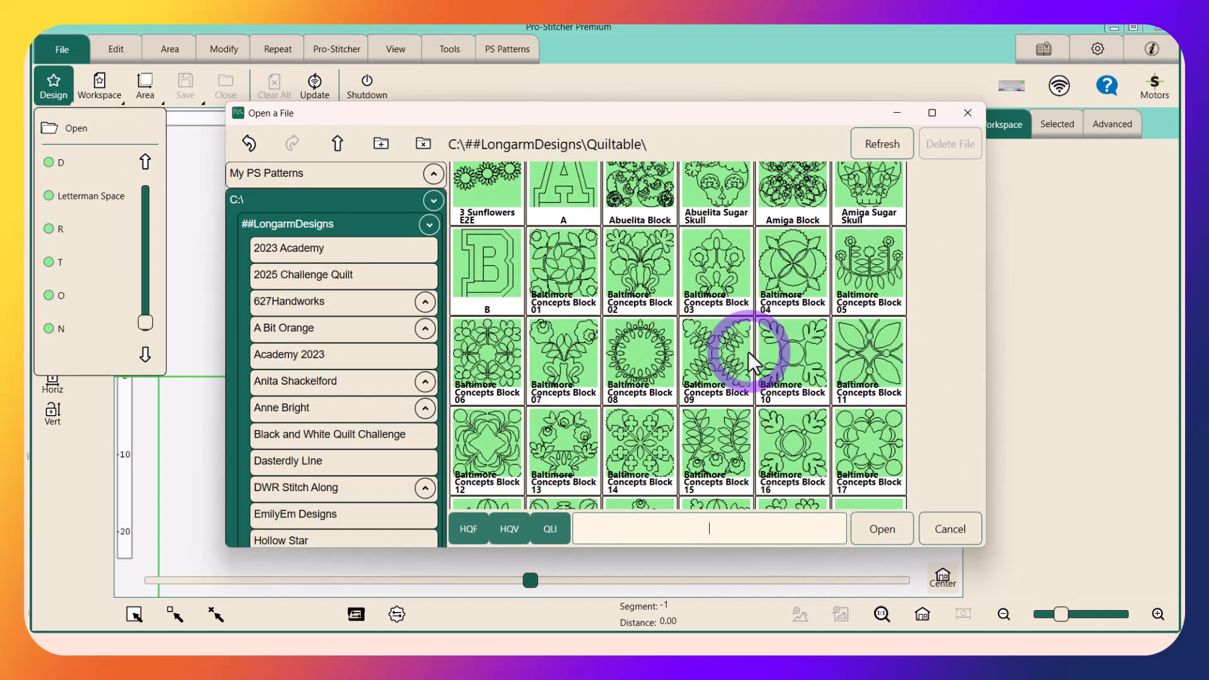
pyautogui.scroll(-6, 748, 352)
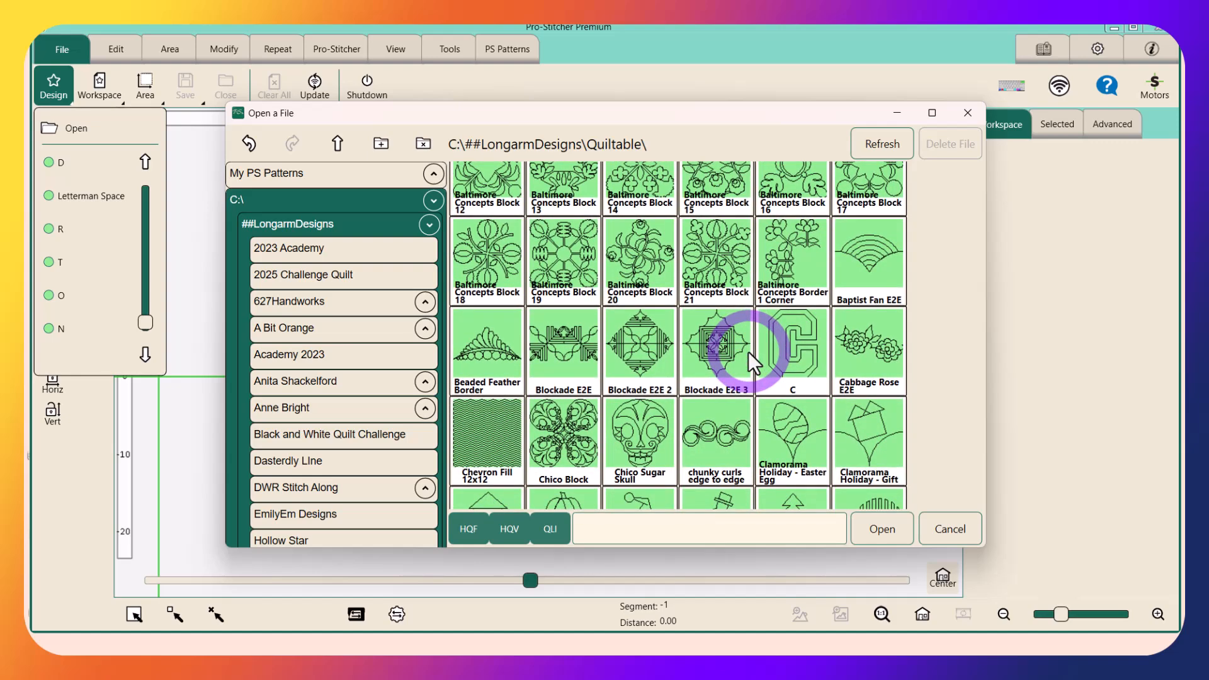
pyautogui.scroll(-6, 748, 351)
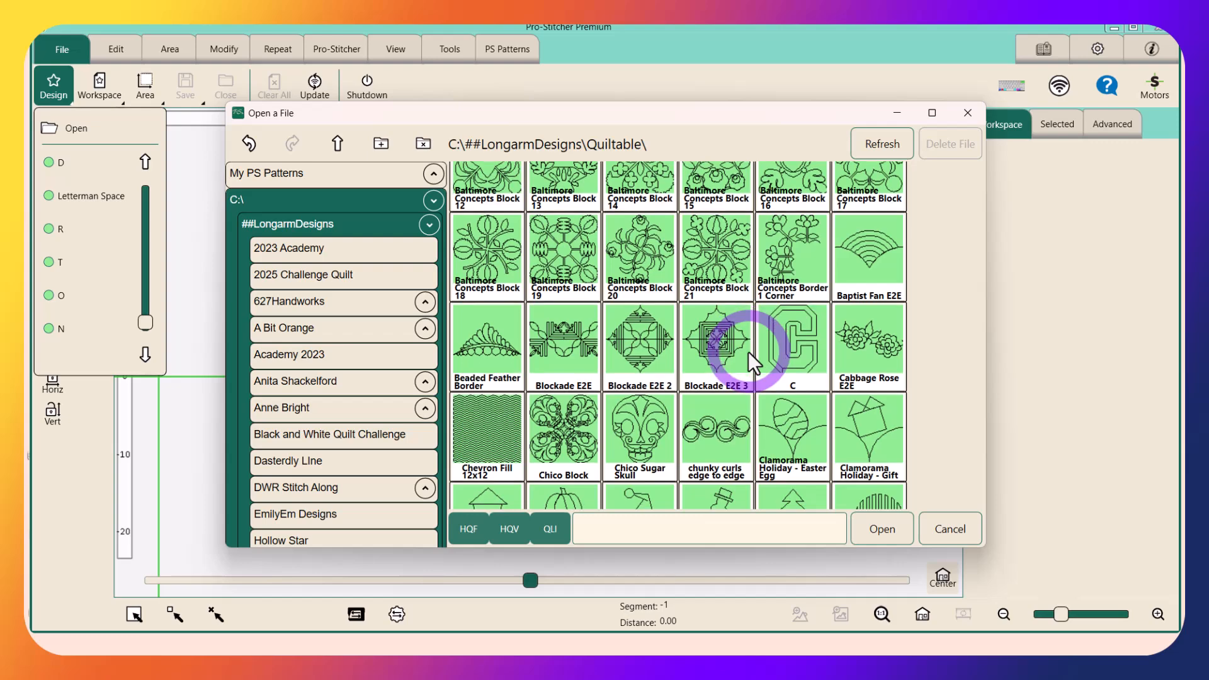
pyautogui.scroll(-5, 748, 351)
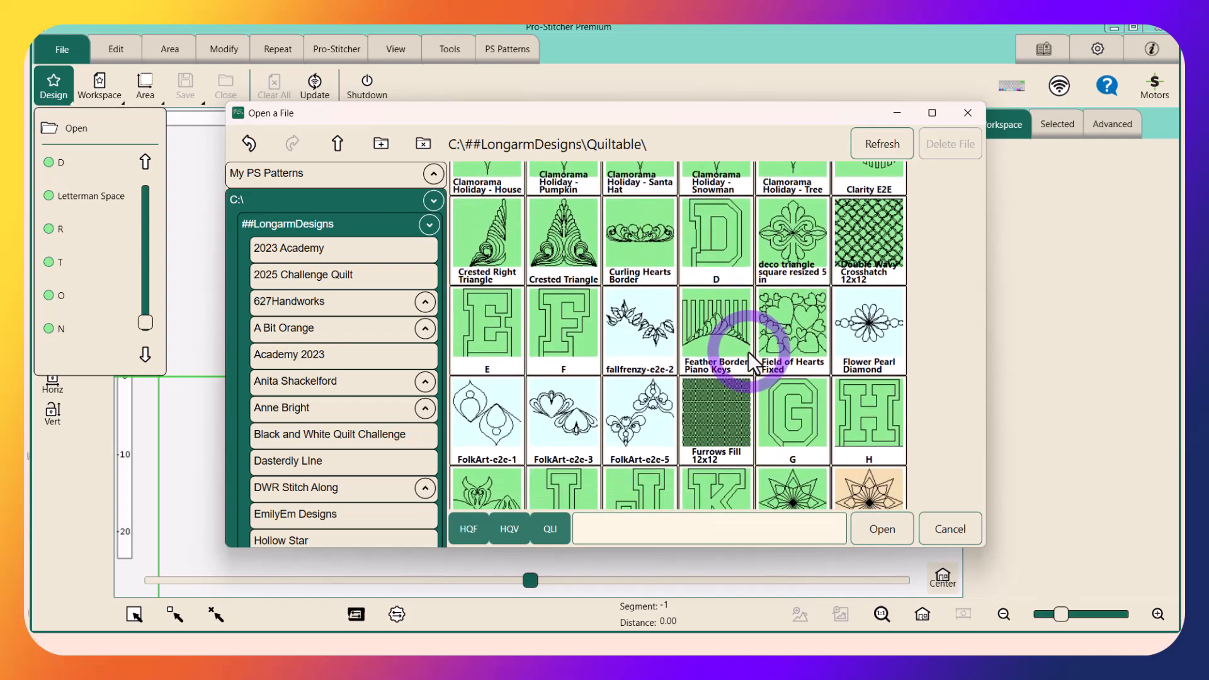
pyautogui.click(804, 318)
pyautogui.click(804, 319)
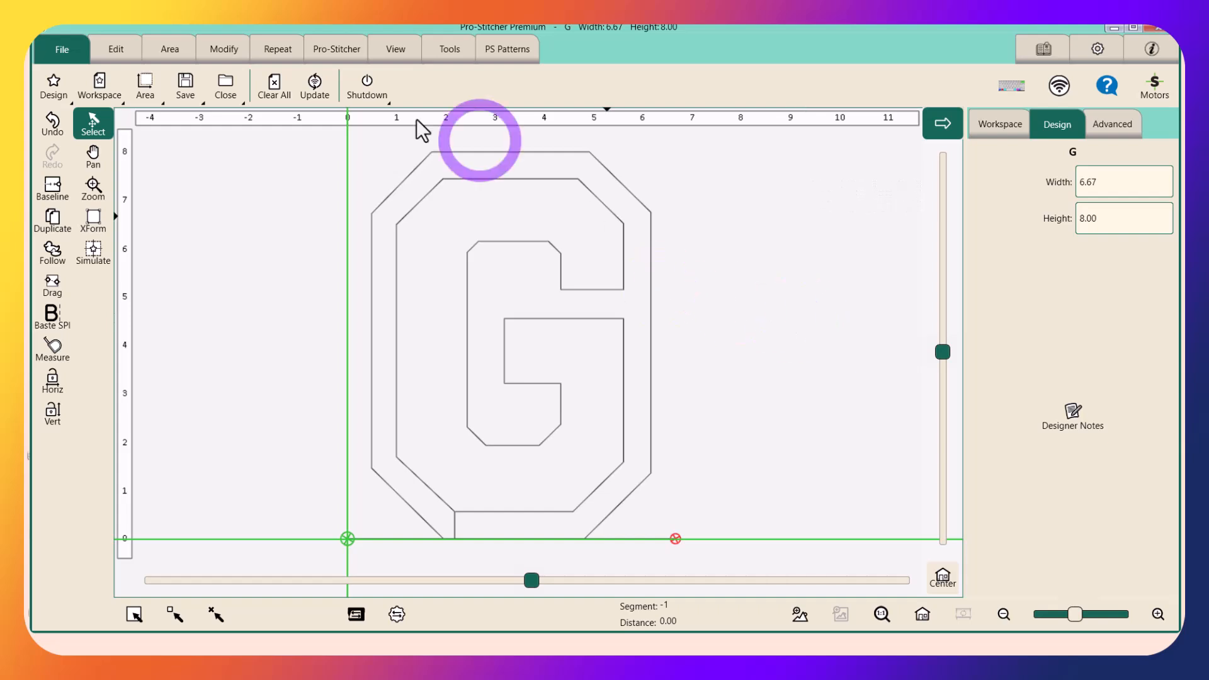
# Reposition the G design by its end point so that it sits at the crosshairs, with the design centred in view
pyautogui.click(215, 46)
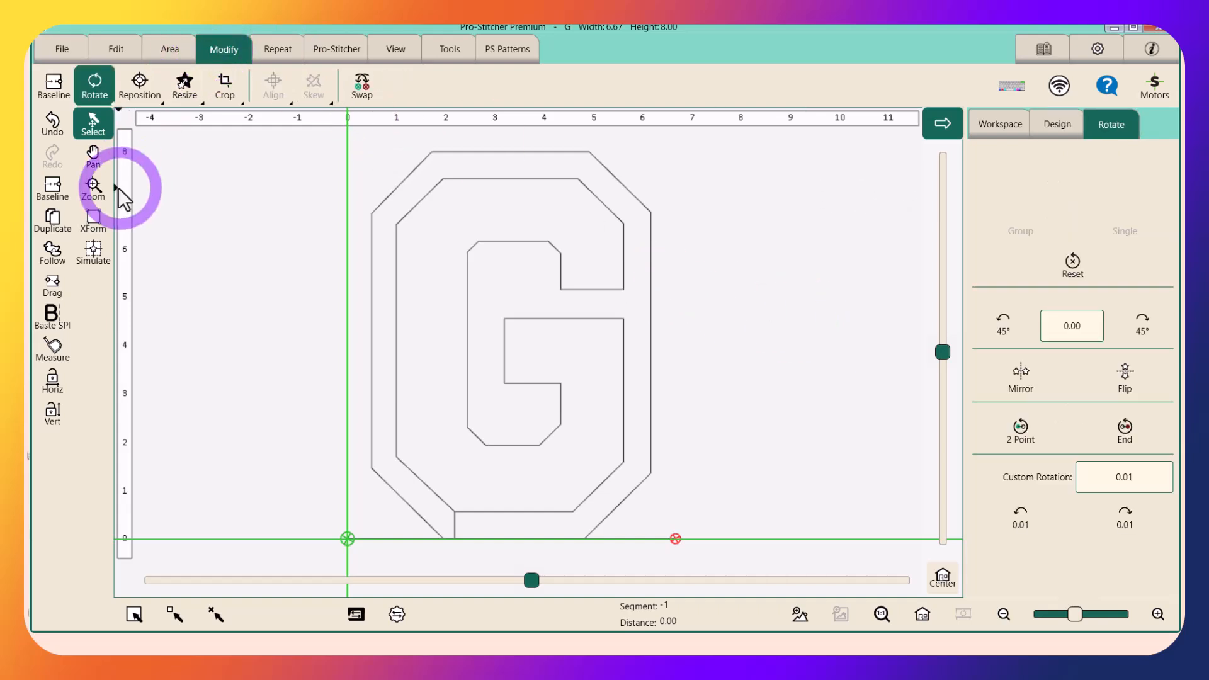
pyautogui.click(140, 85)
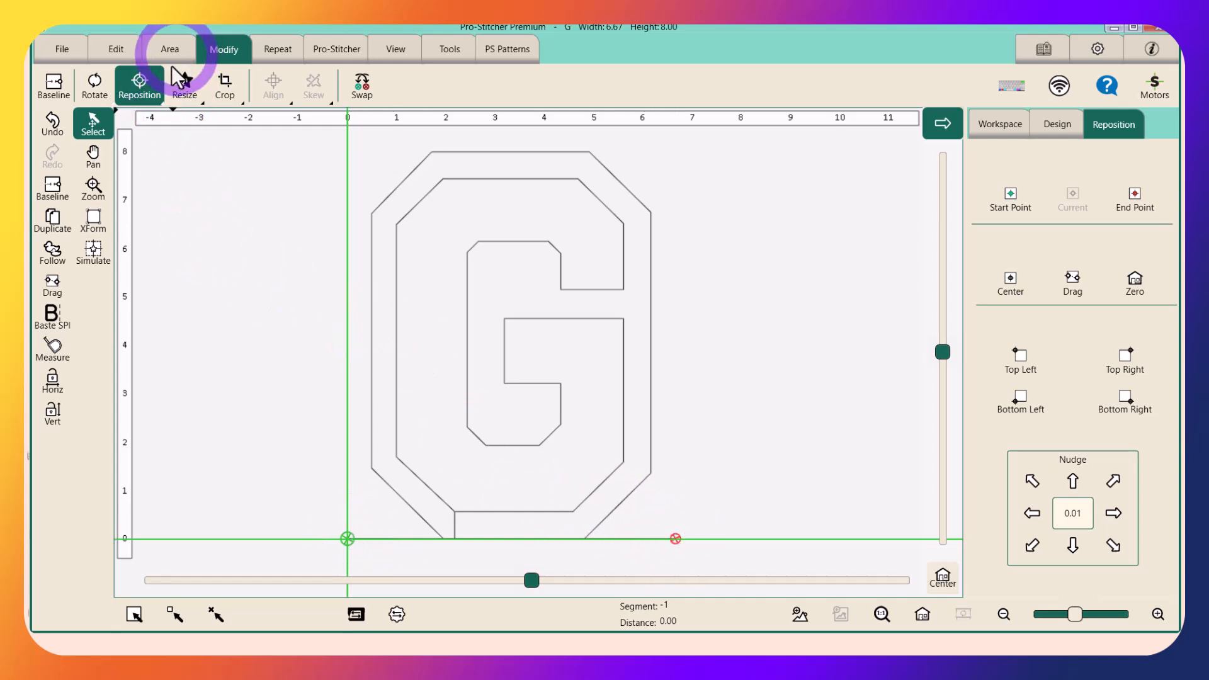
pyautogui.click(1139, 210)
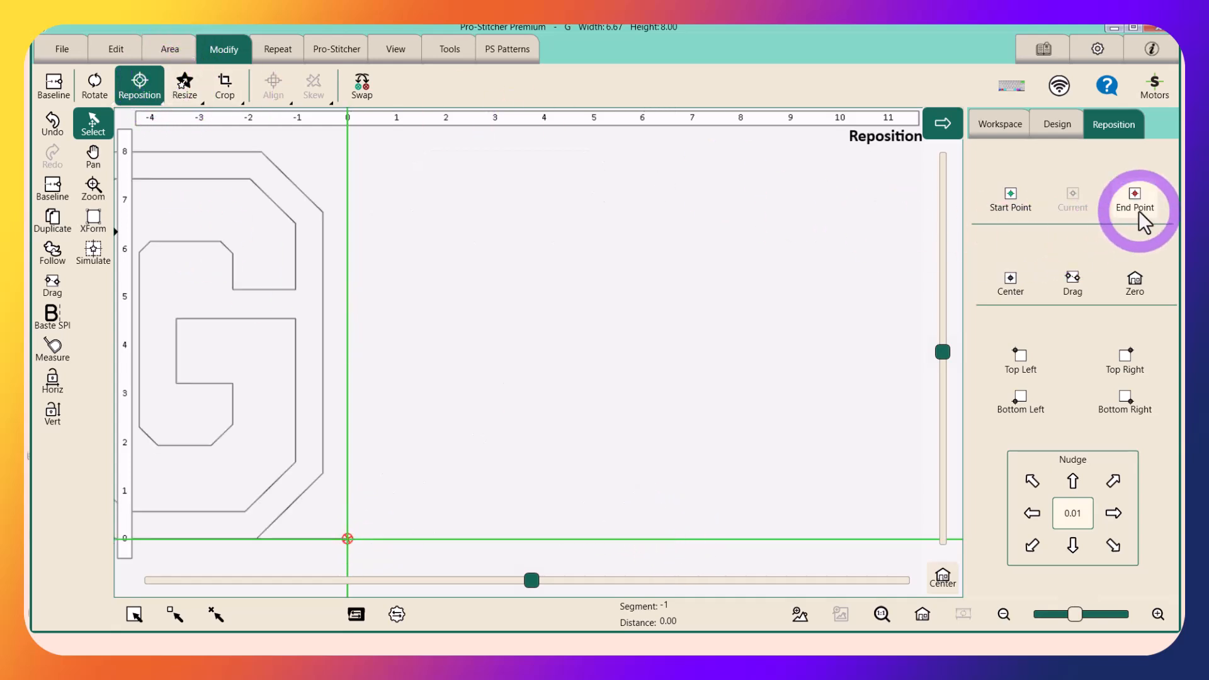
pyautogui.click(922, 615)
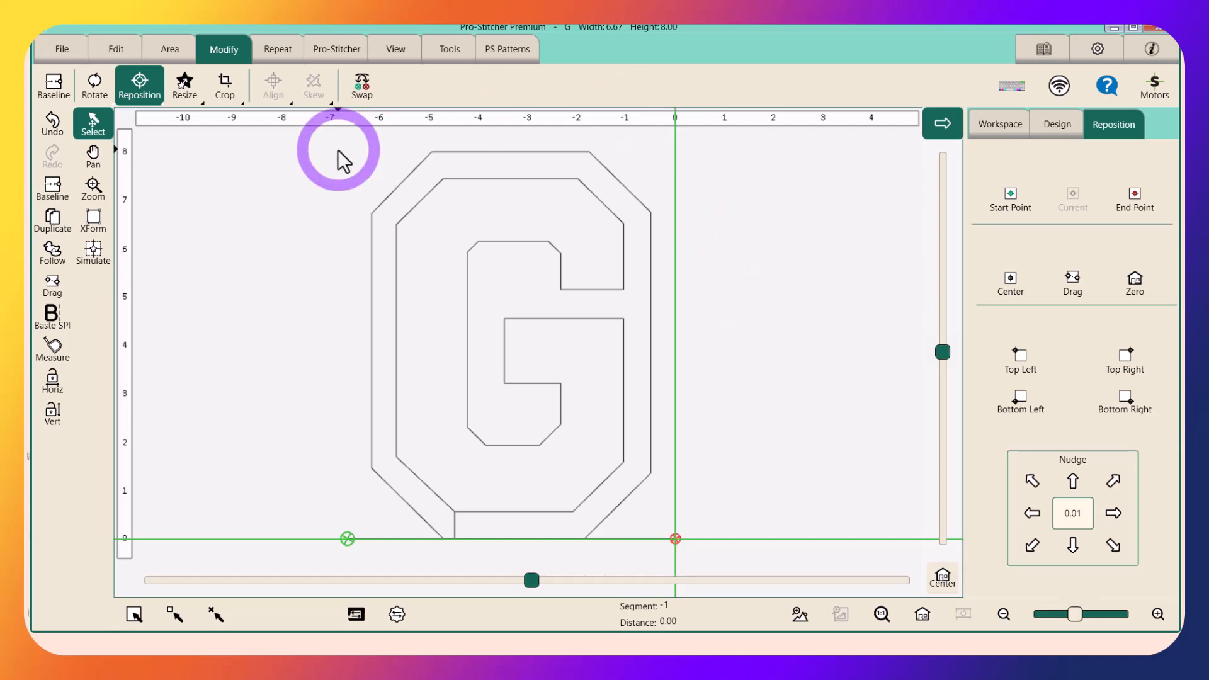
# Load the recently used O design at the crosshairs after the G, and select each letter in turn to compare their start and end points
pyautogui.click(61, 51)
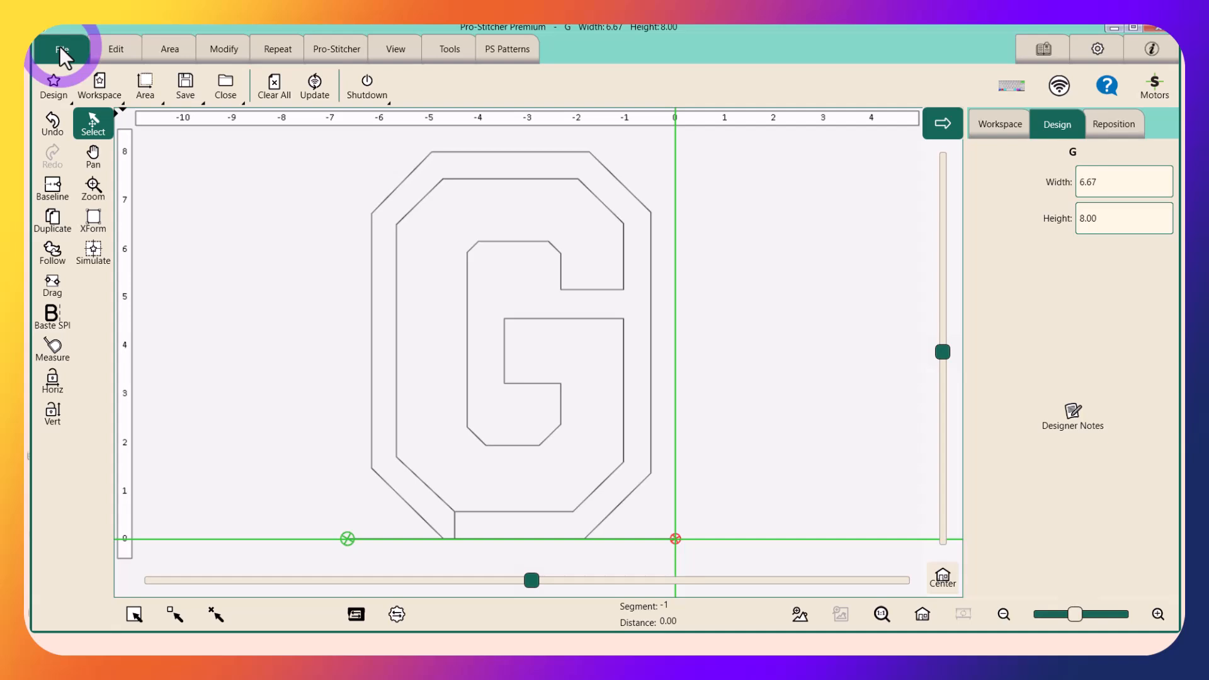
pyautogui.click(52, 88)
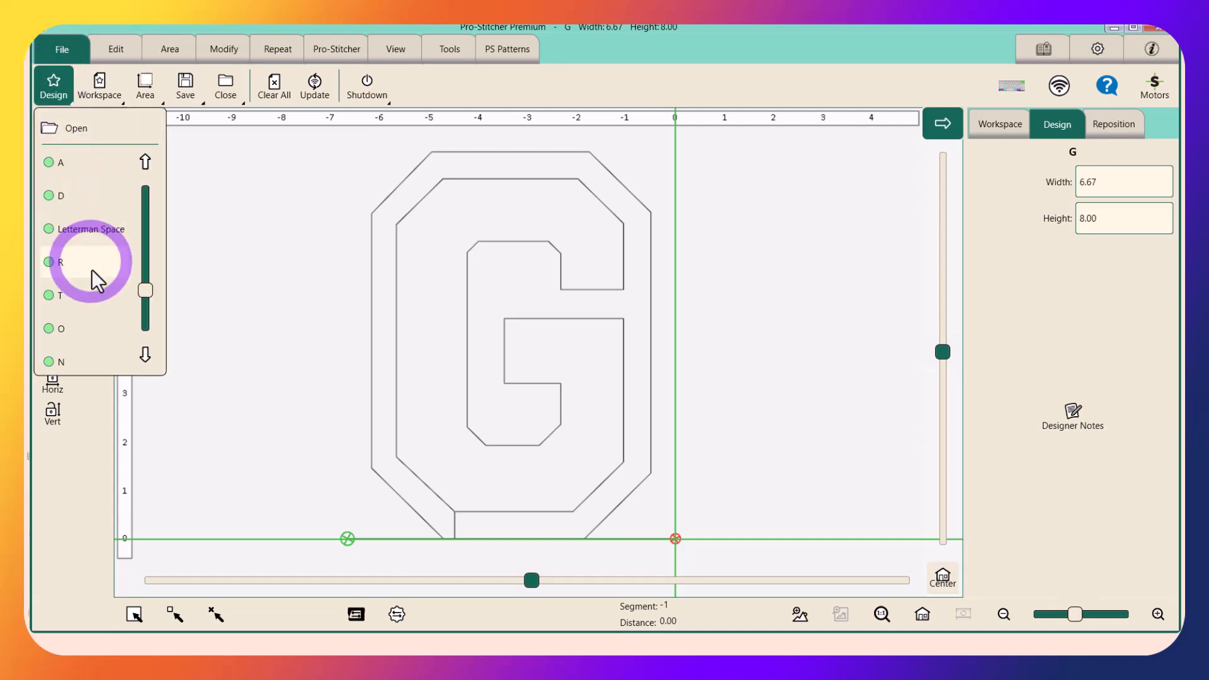
pyautogui.click(61, 329)
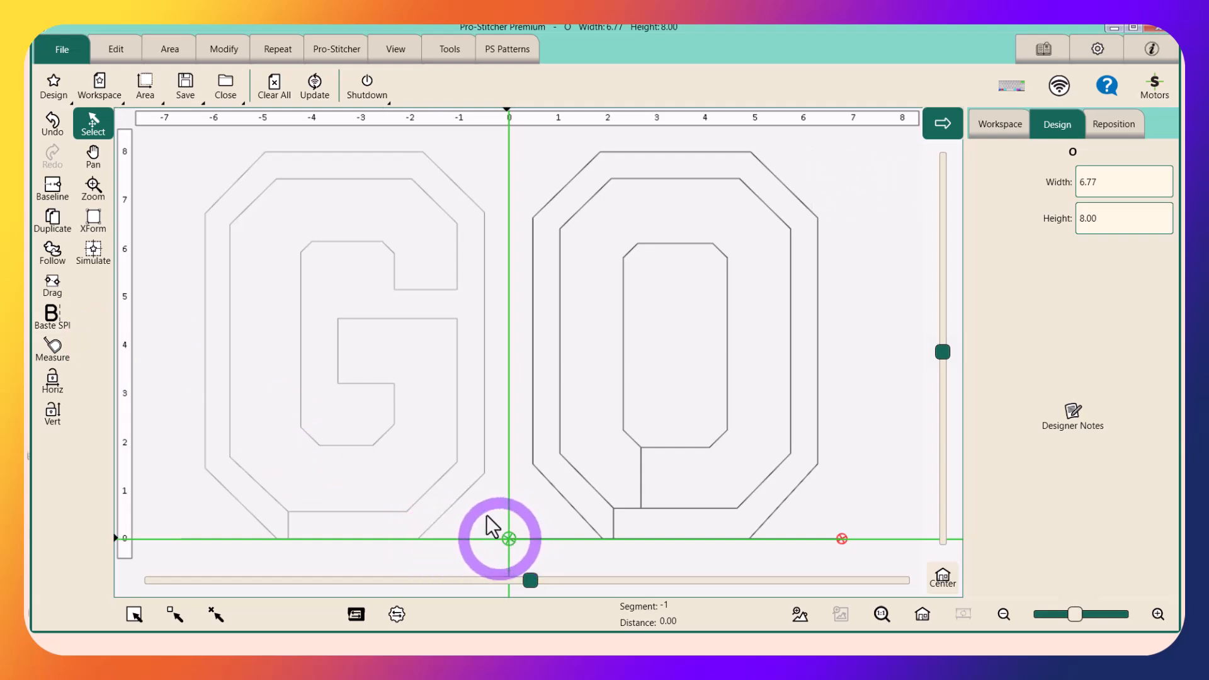
pyautogui.click(471, 480)
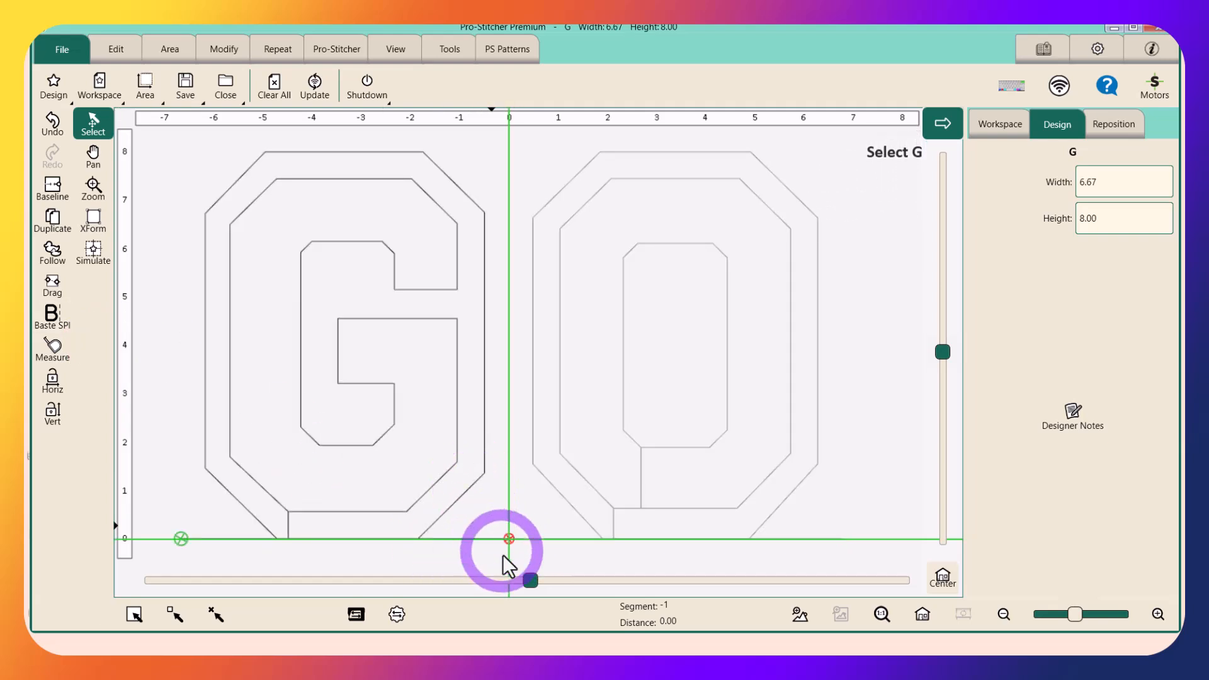
pyautogui.click(595, 492)
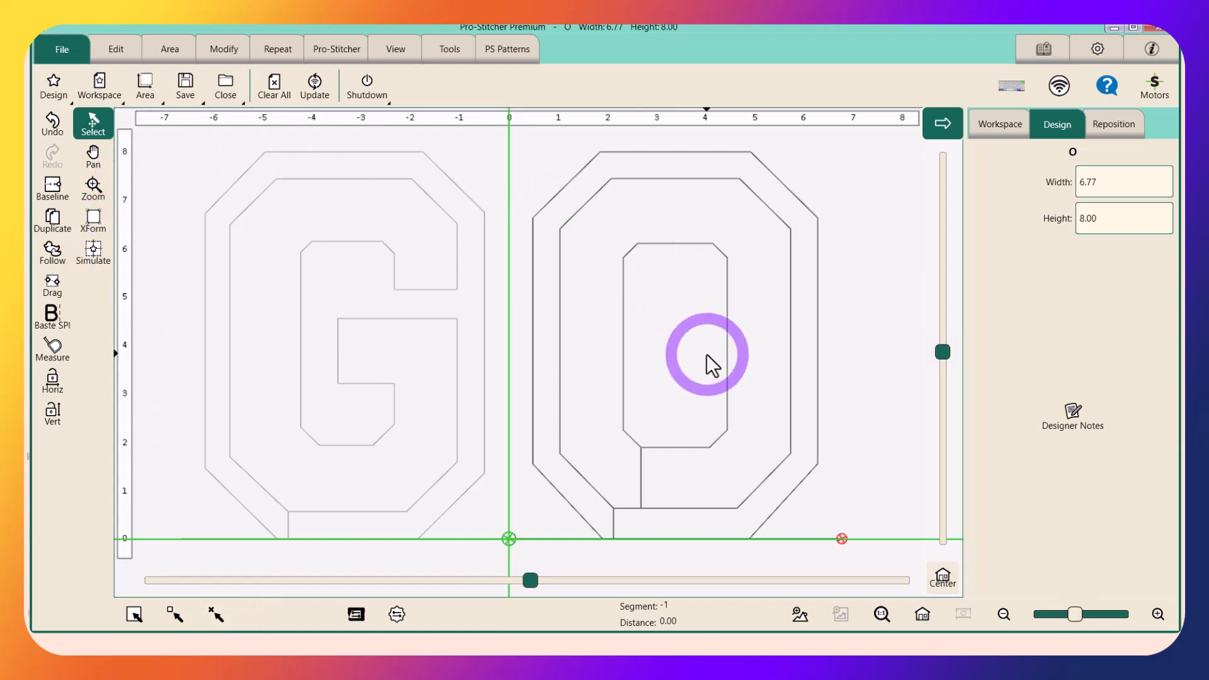
# Merge G and O into a single design with Baseline and reposition the result by its end point to the crosshairs
pyautogui.click(213, 619)
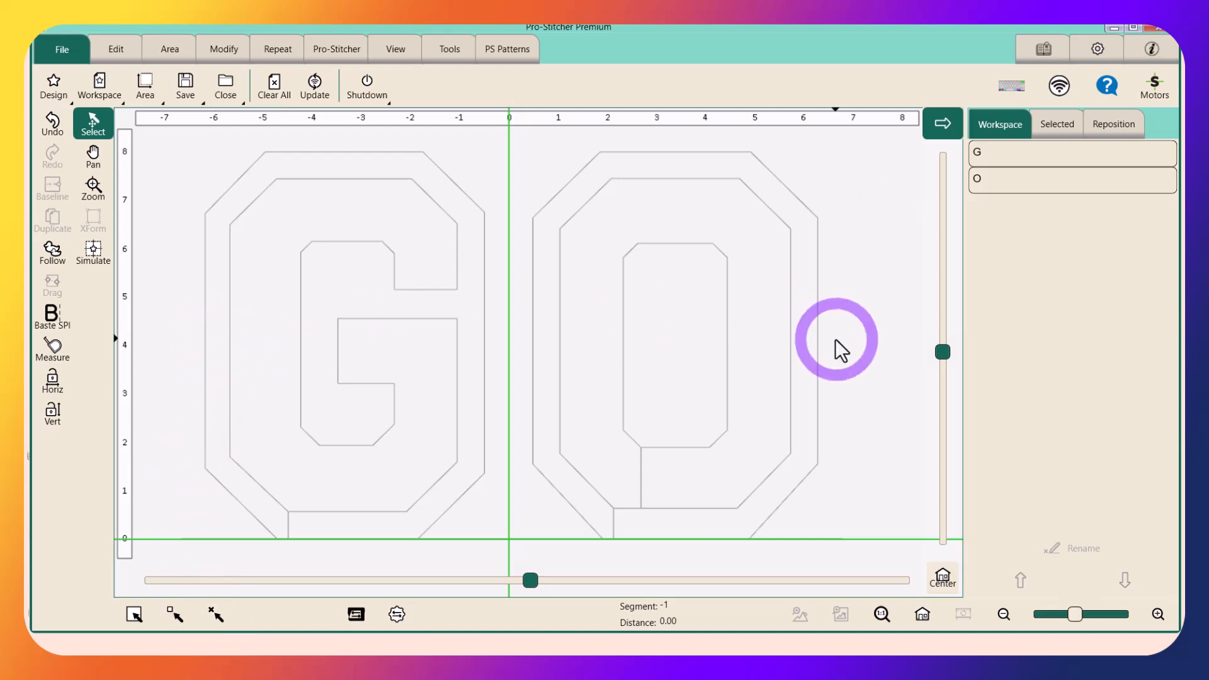
pyautogui.click(134, 613)
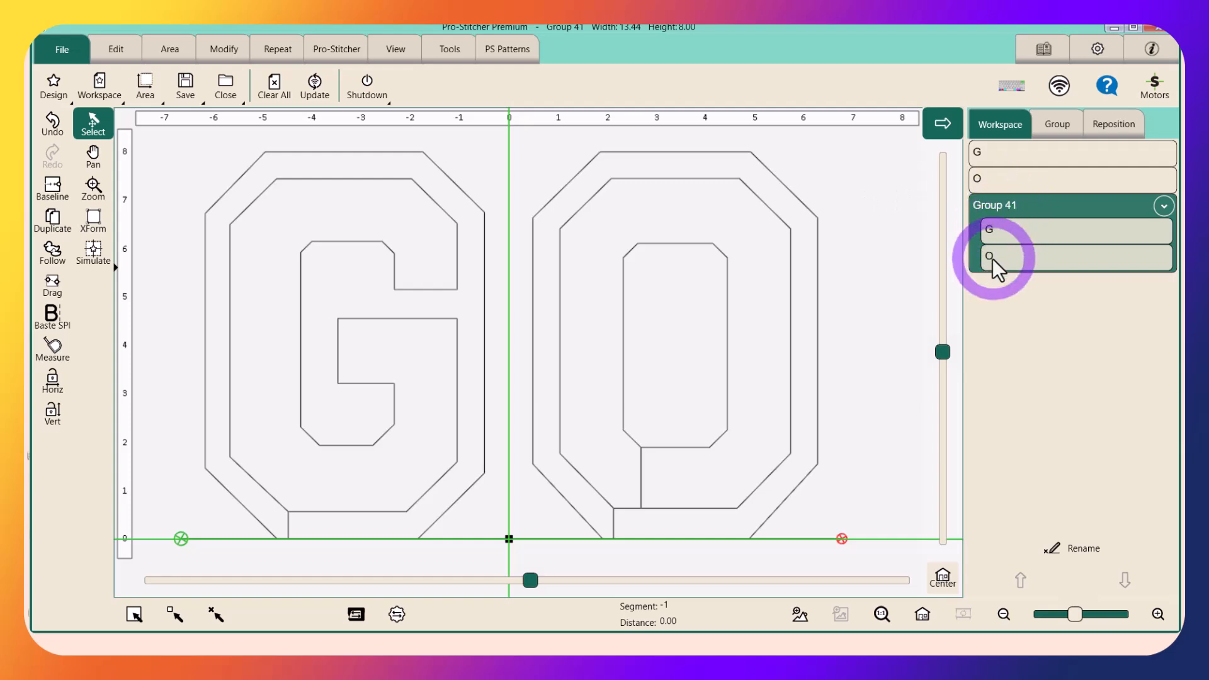
pyautogui.click(51, 188)
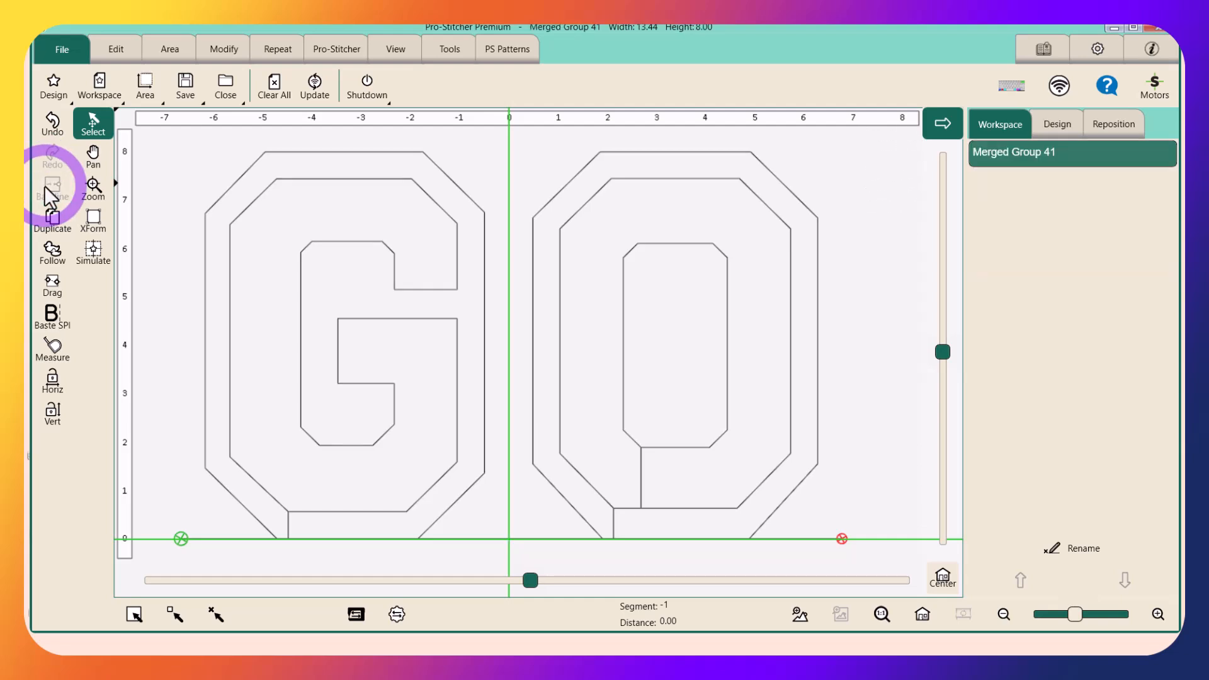
pyautogui.click(222, 46)
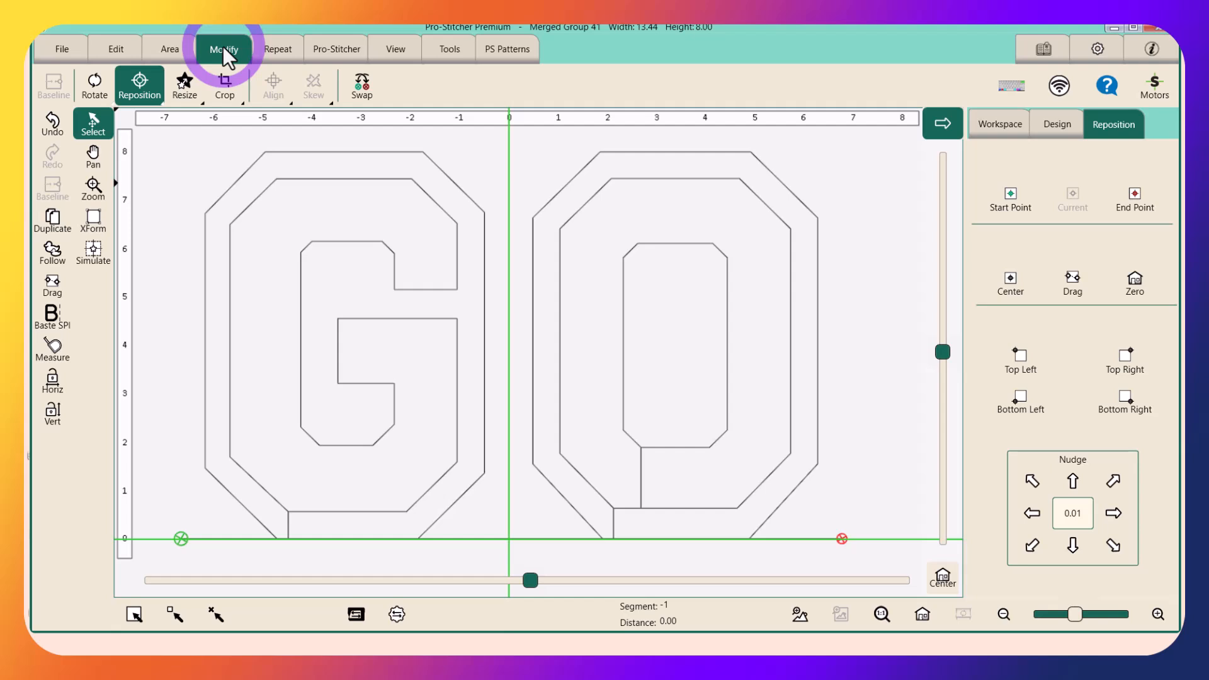
pyautogui.click(1133, 203)
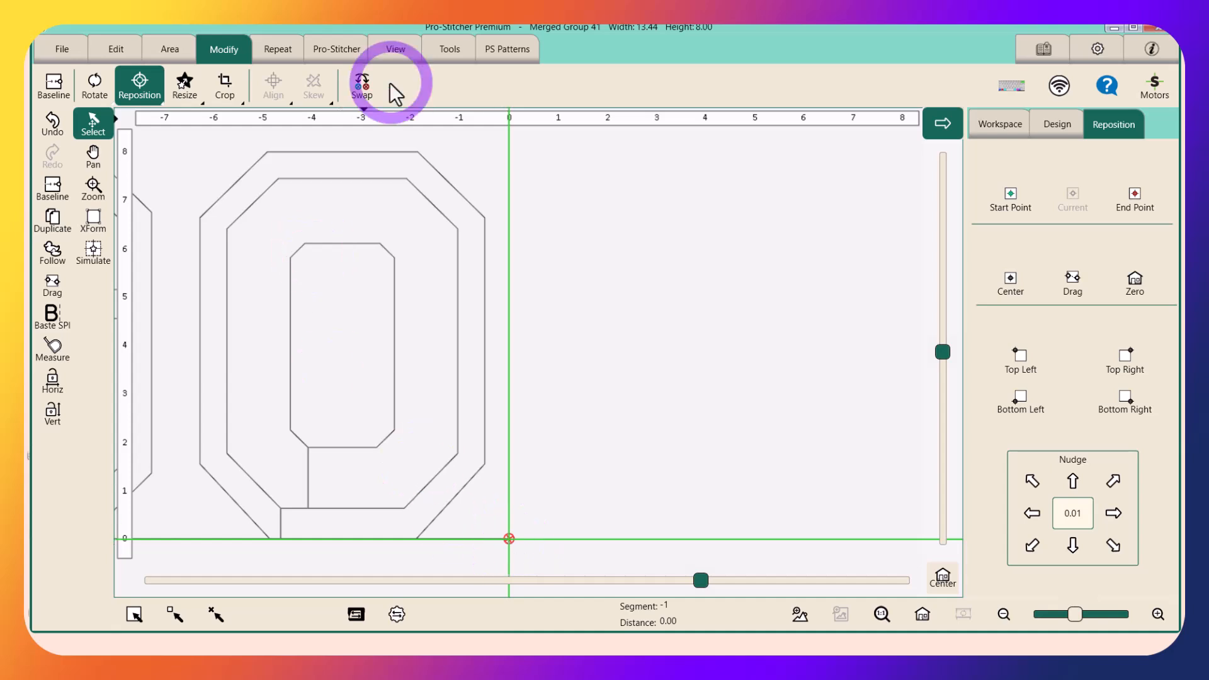
# Load the recently used Letterman Space design at the crosshairs after the merged GO
pyautogui.click(54, 55)
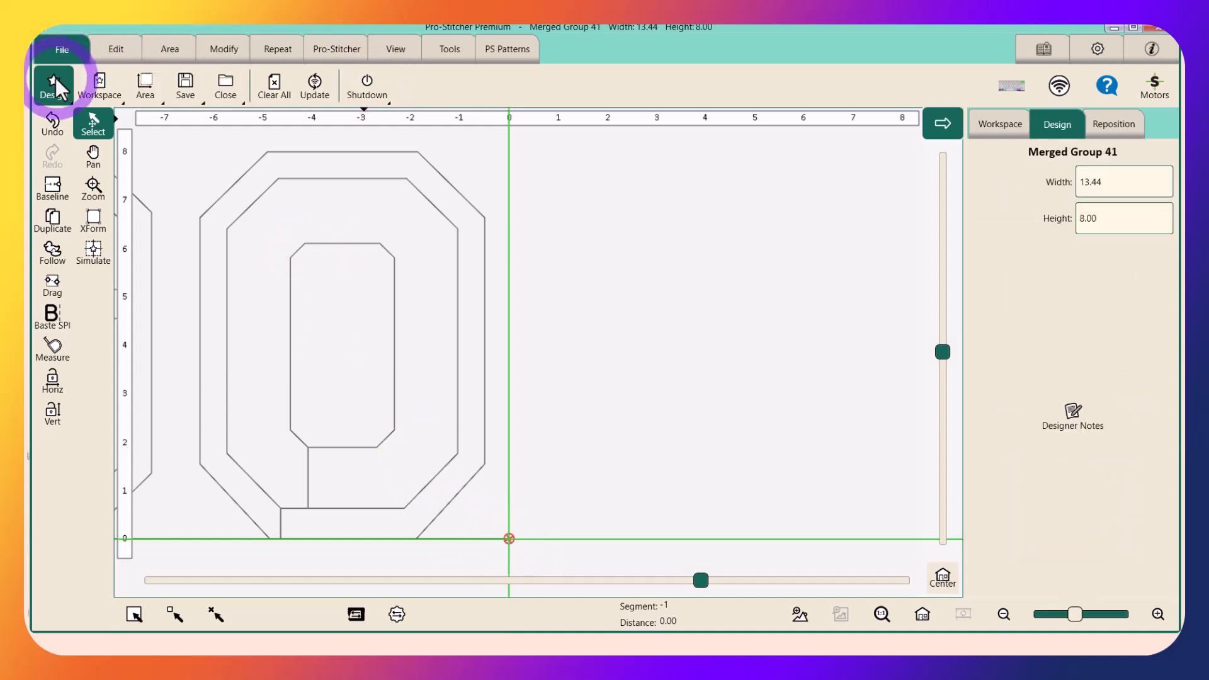
pyautogui.click(55, 78)
pyautogui.click(84, 262)
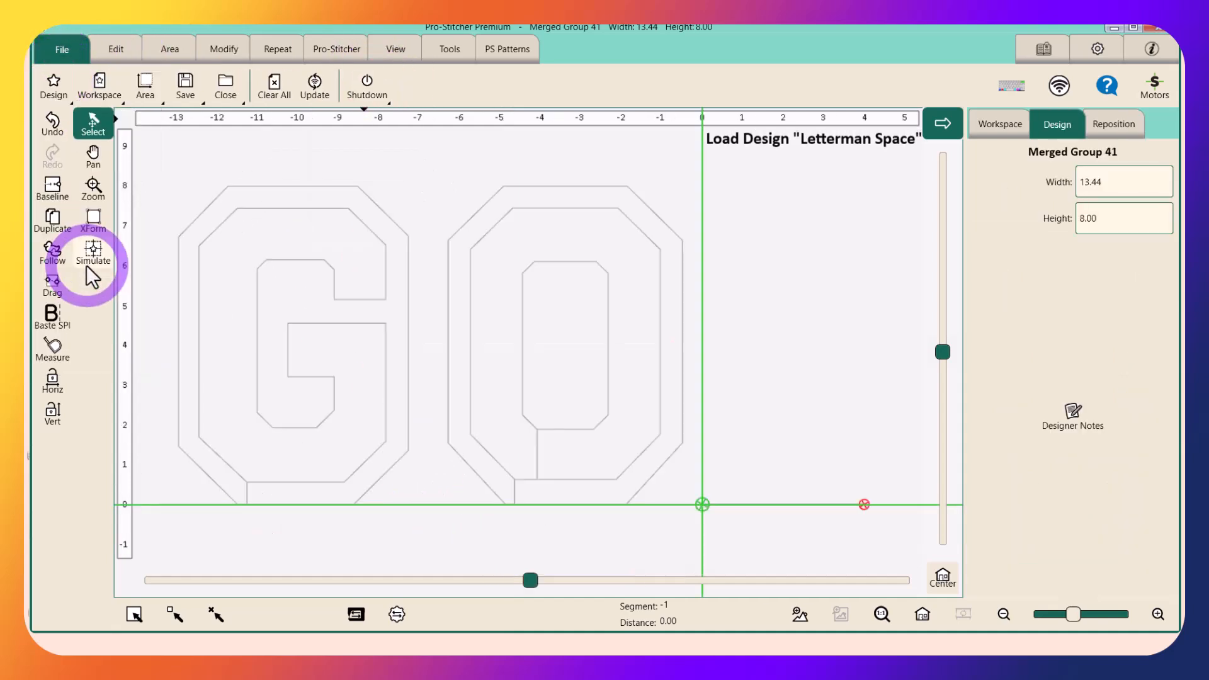
pyautogui.click(689, 370)
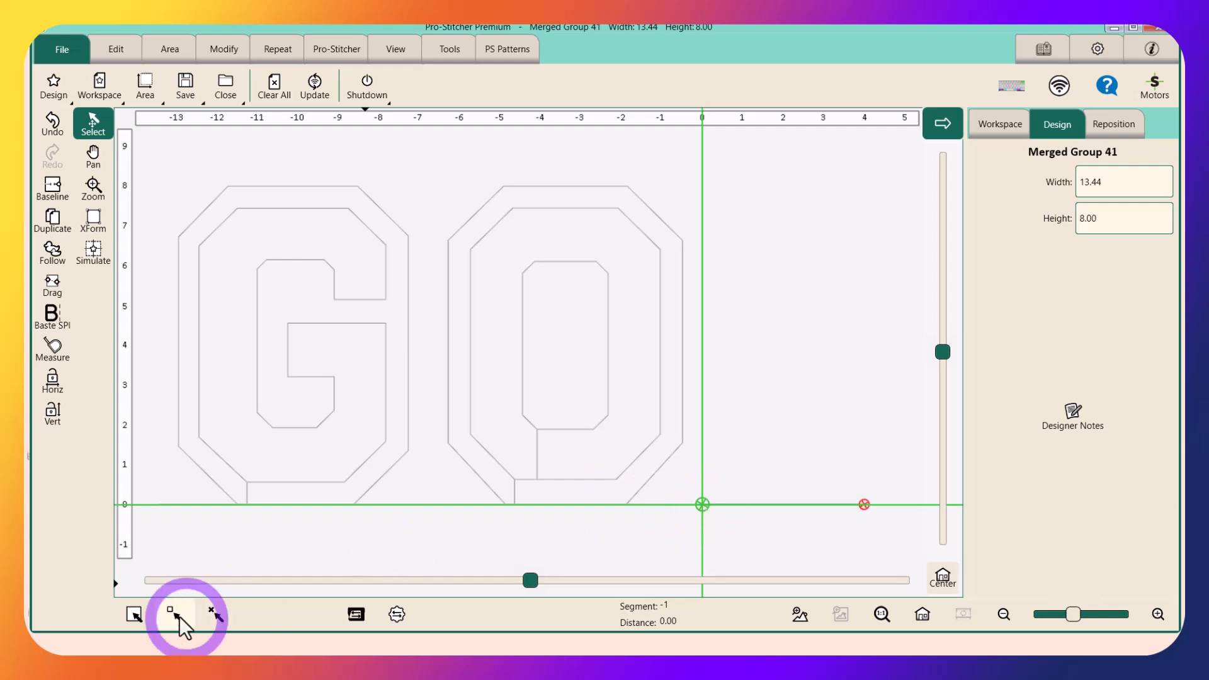
# Merge GO and the Letterman Space into one design with Baseline and reposition it by its end point to the crosshairs
pyautogui.click(214, 614)
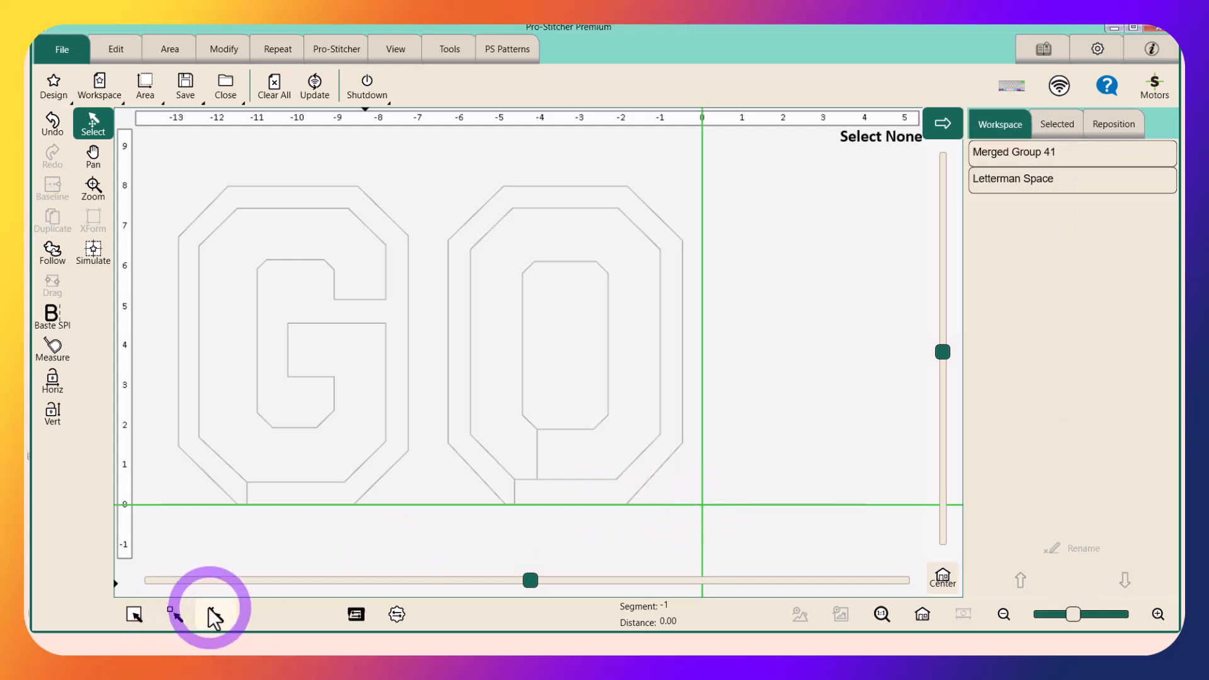
pyautogui.click(133, 614)
pyautogui.click(52, 189)
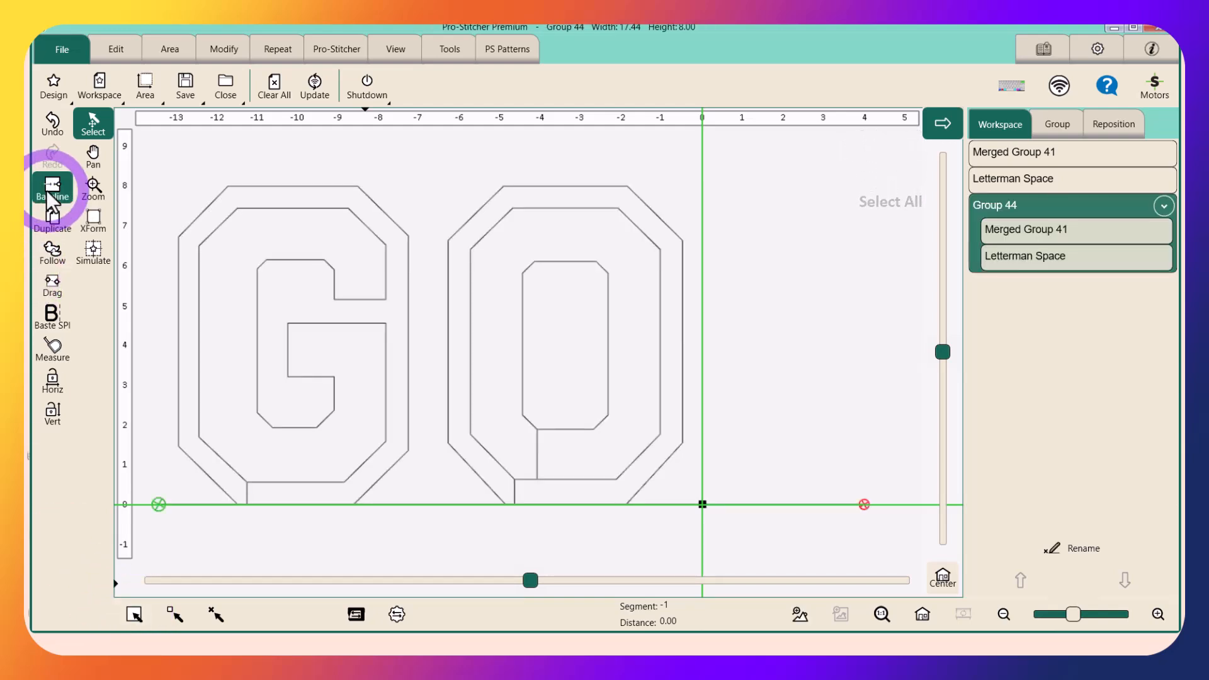
pyautogui.click(219, 48)
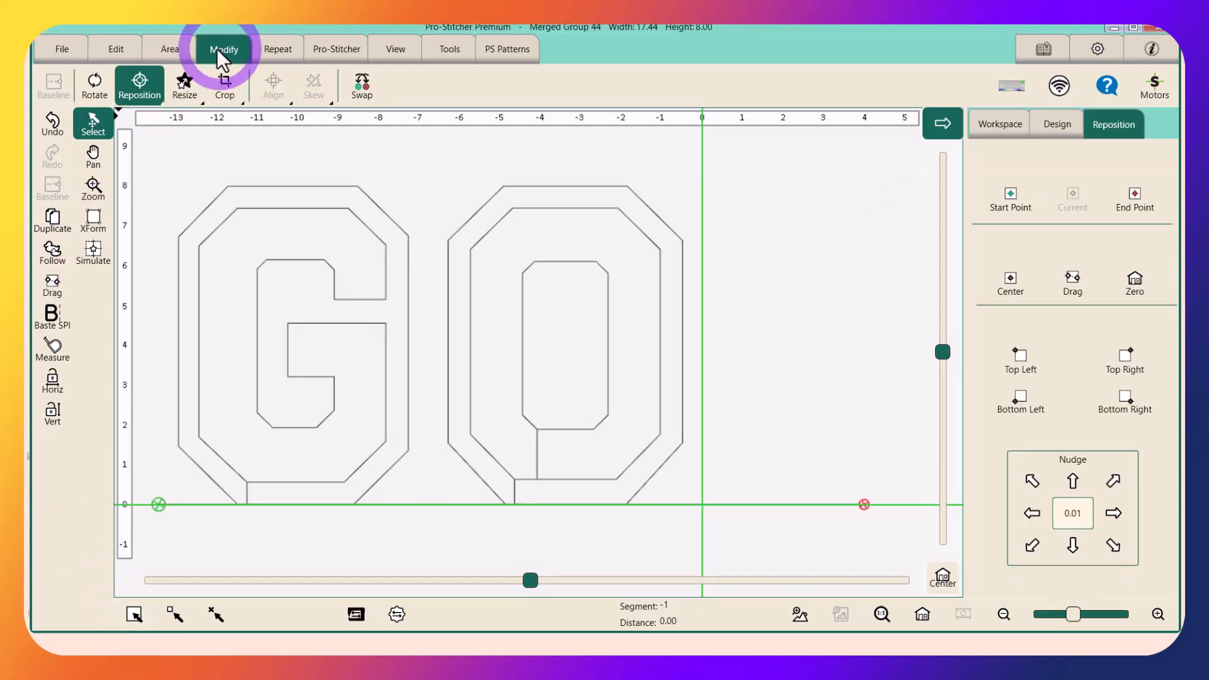
pyautogui.click(1141, 193)
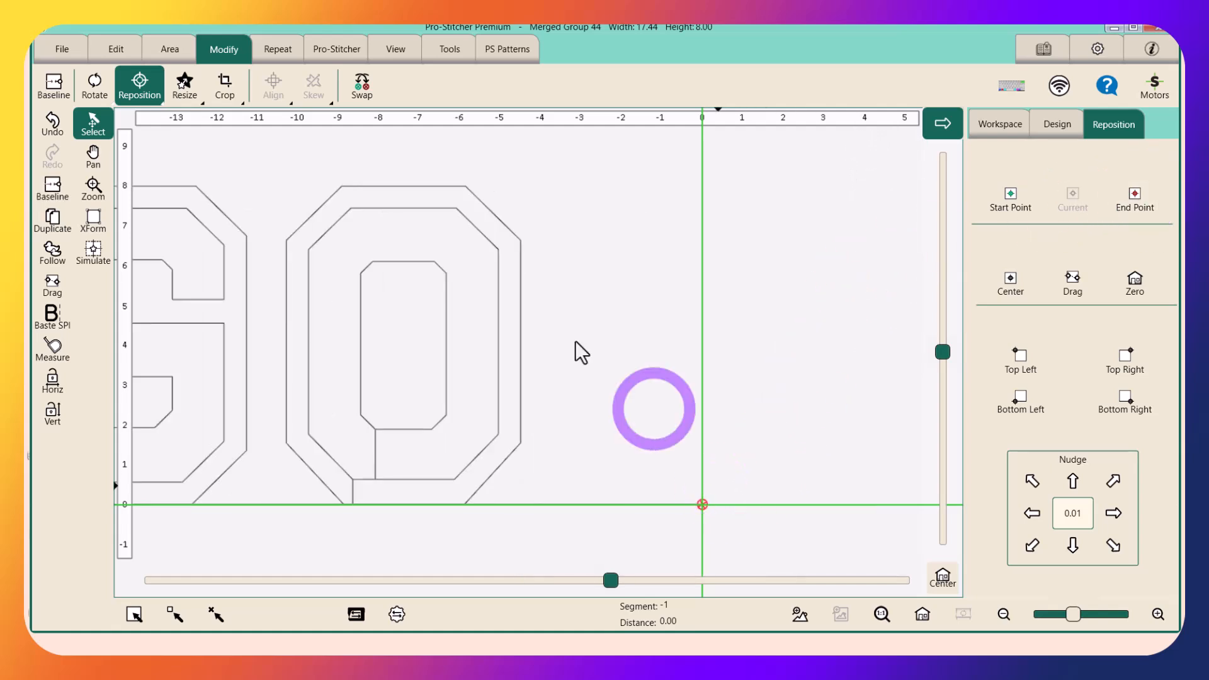
# Open the letter N design from the LongarmDesigns Quiltable folder after the merged GO and its space
pyautogui.click(58, 50)
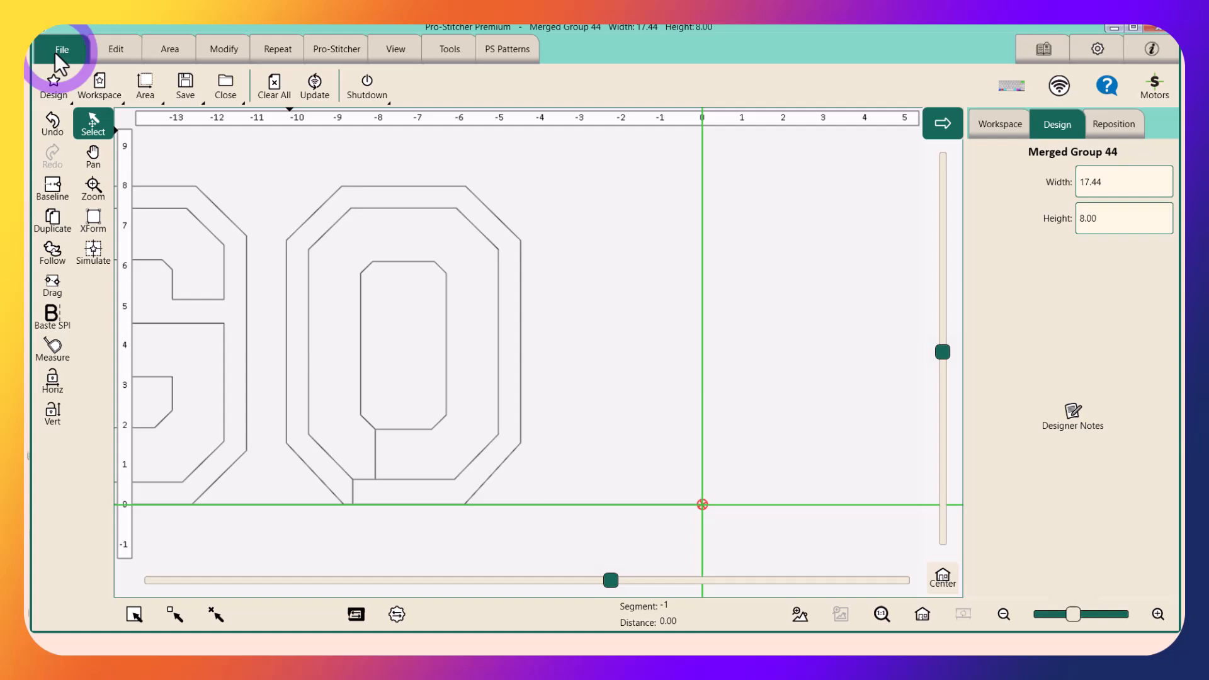
pyautogui.click(51, 87)
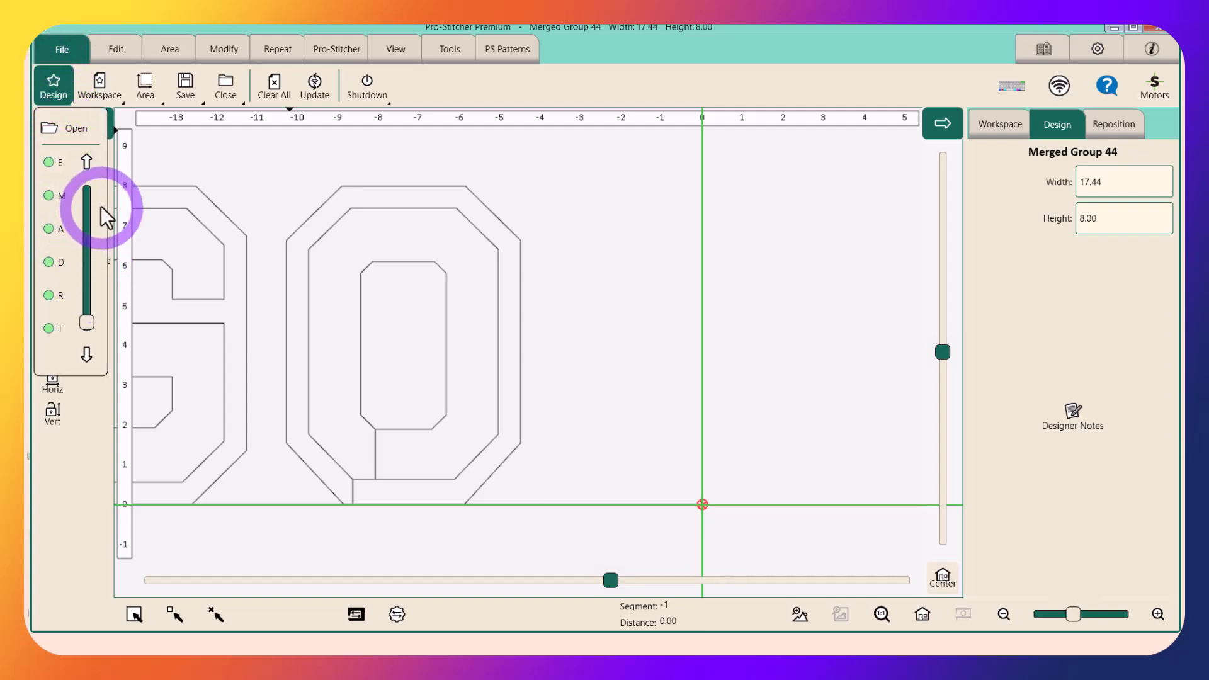
pyautogui.click(87, 153)
pyautogui.click(87, 153)
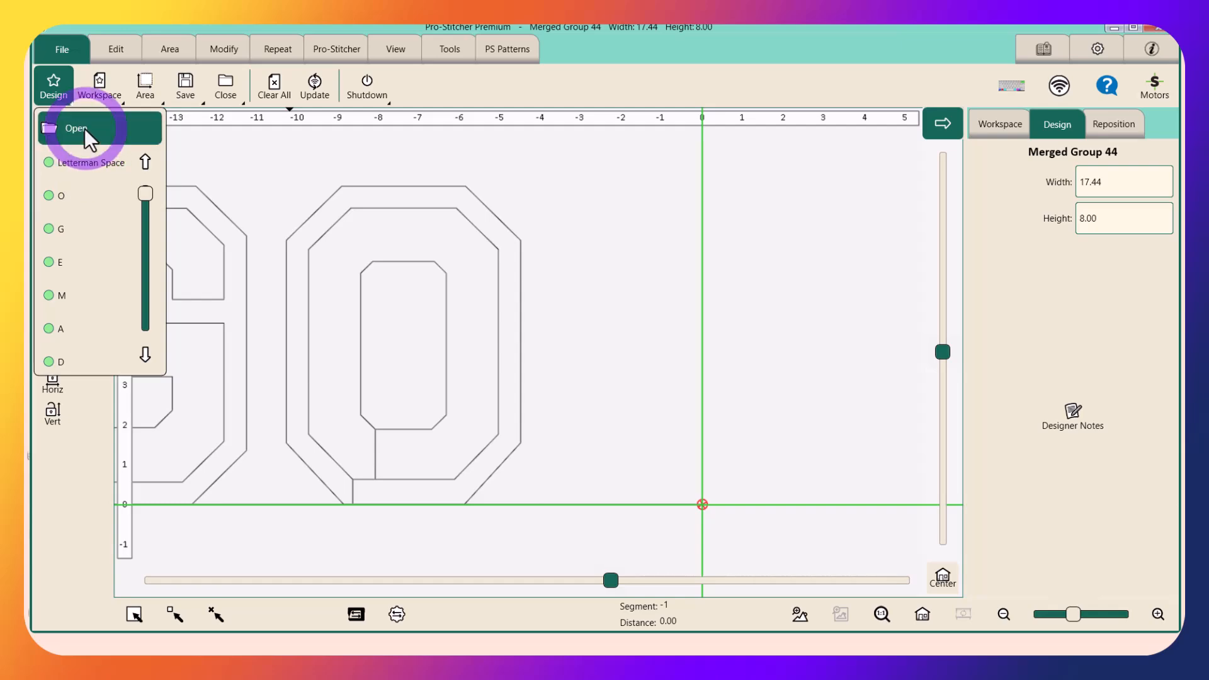
pyautogui.click(86, 129)
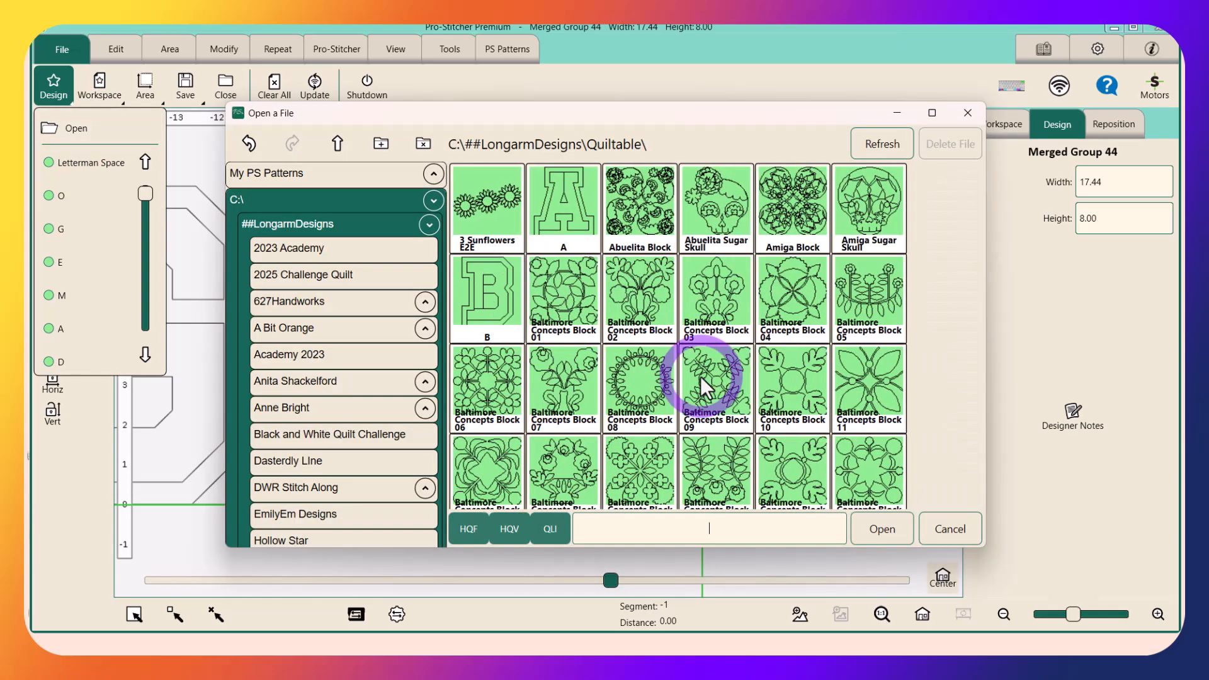
pyautogui.scroll(-10, 700, 376)
pyautogui.scroll(-10, 700, 376)
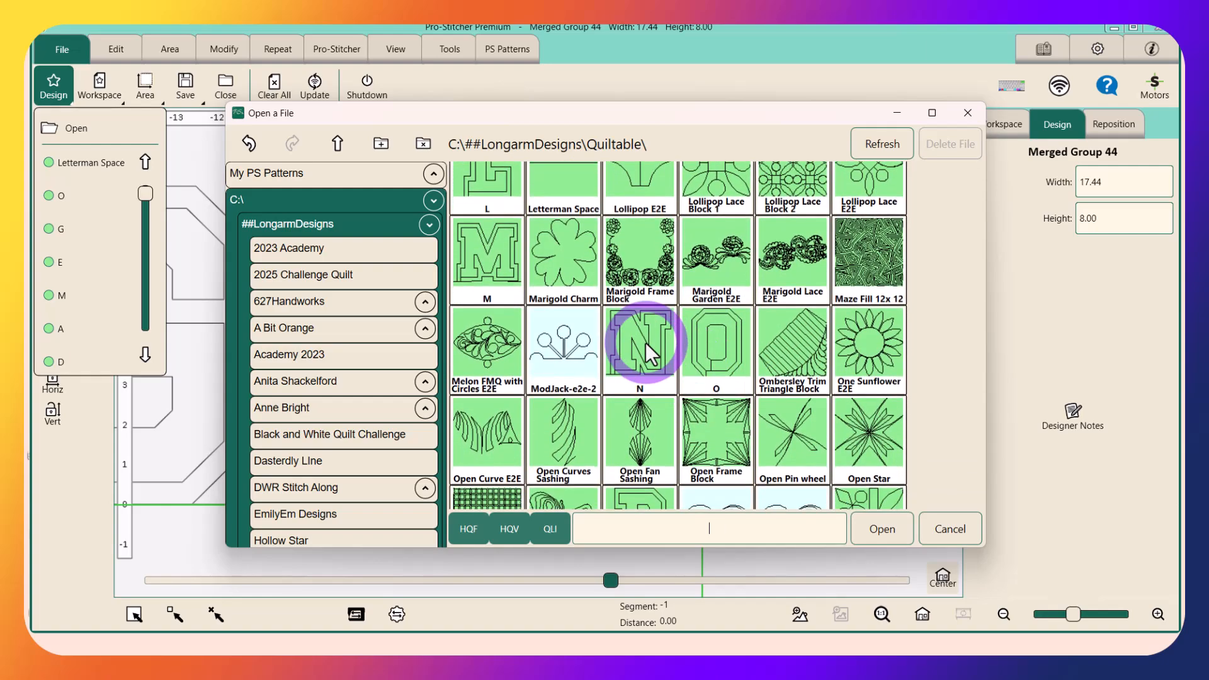
pyautogui.doubleClick(645, 342)
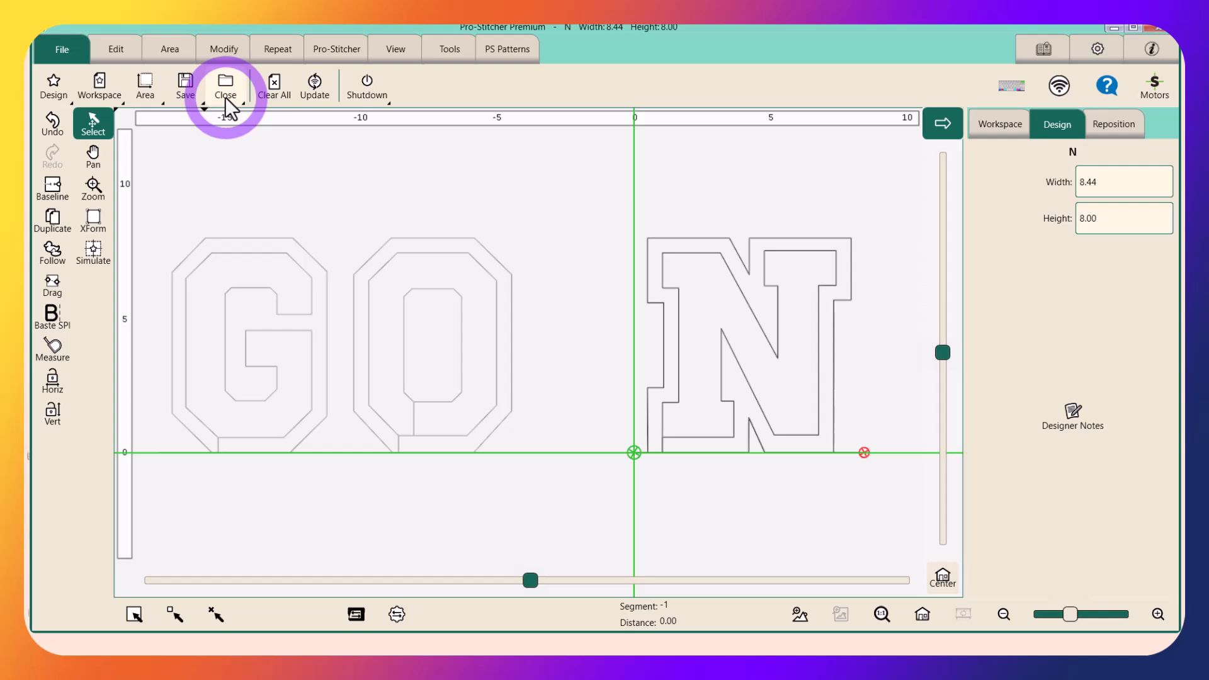
# Merge GO and N into one design with Baseline and reposition it by its end point to the crosshairs
pyautogui.click(214, 614)
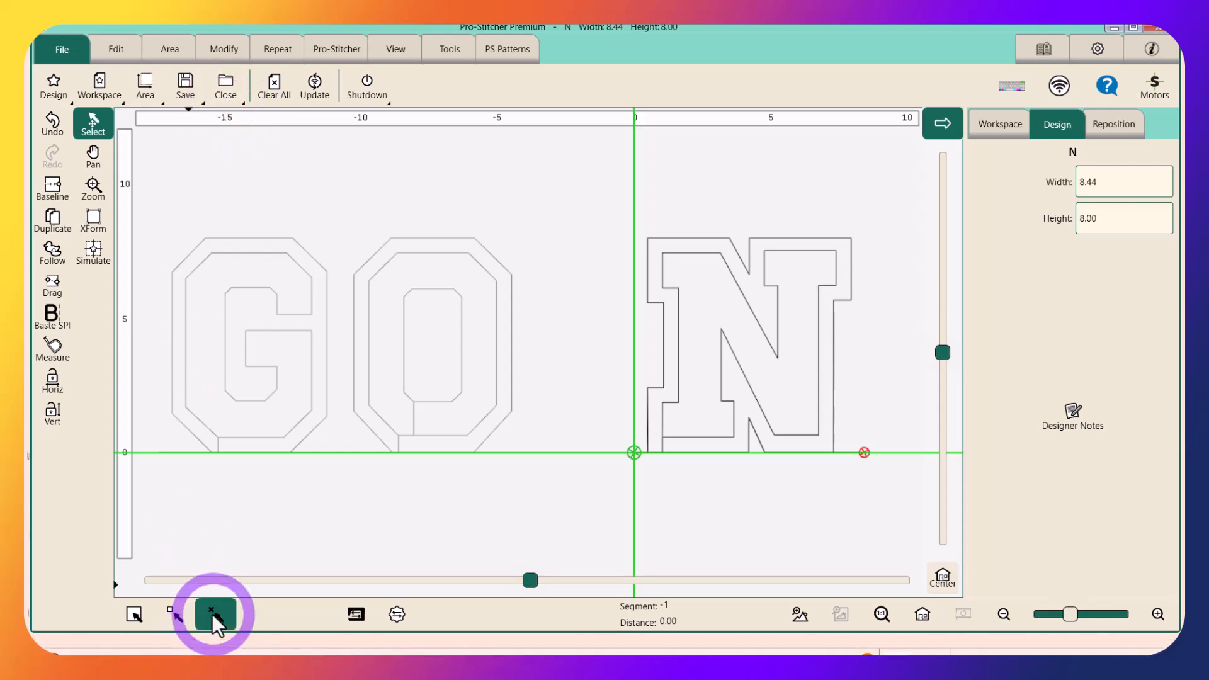
pyautogui.click(131, 613)
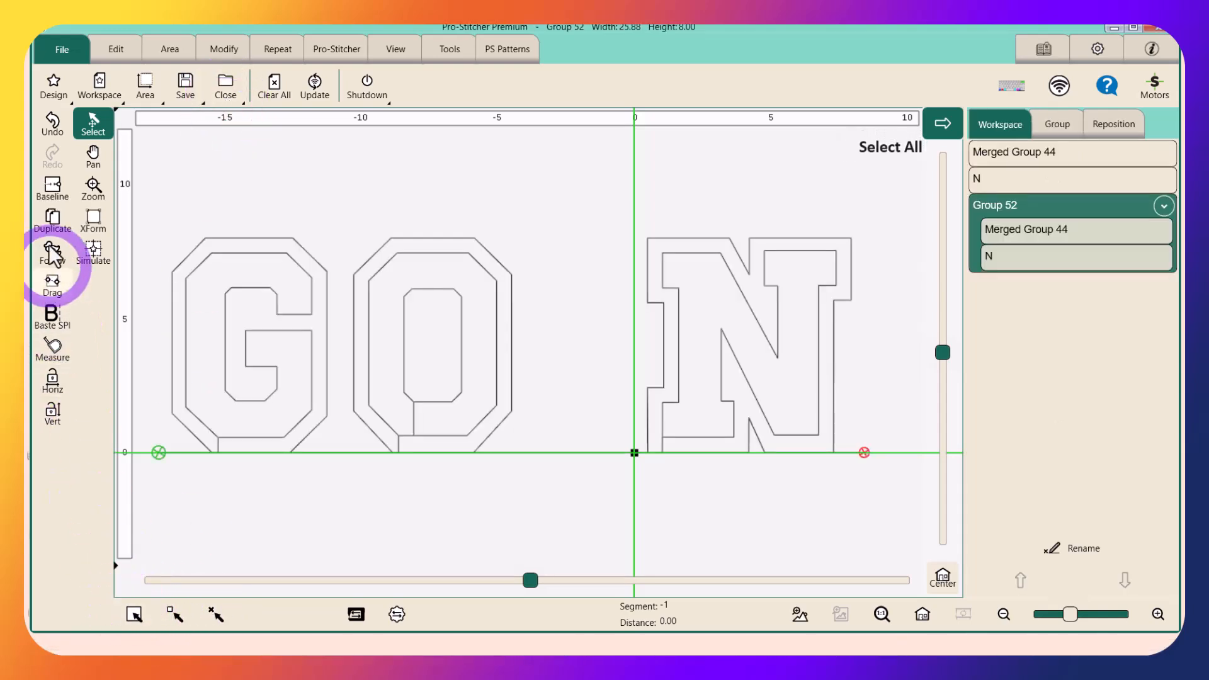
pyautogui.click(51, 187)
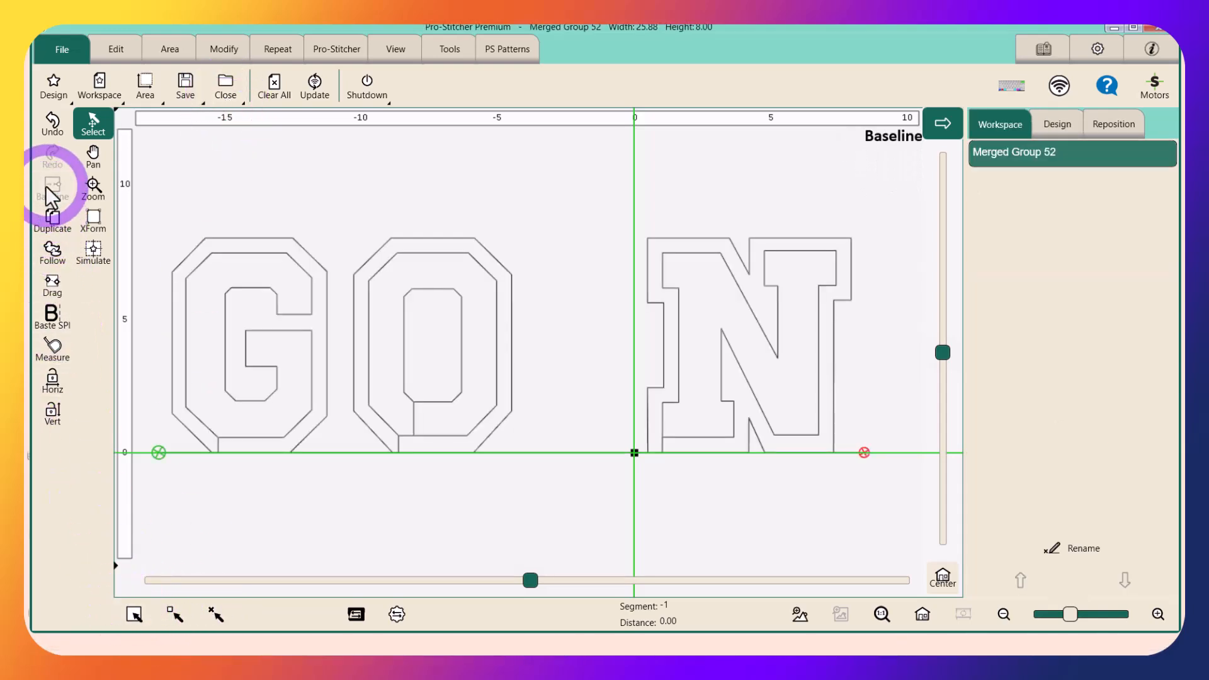
pyautogui.click(223, 54)
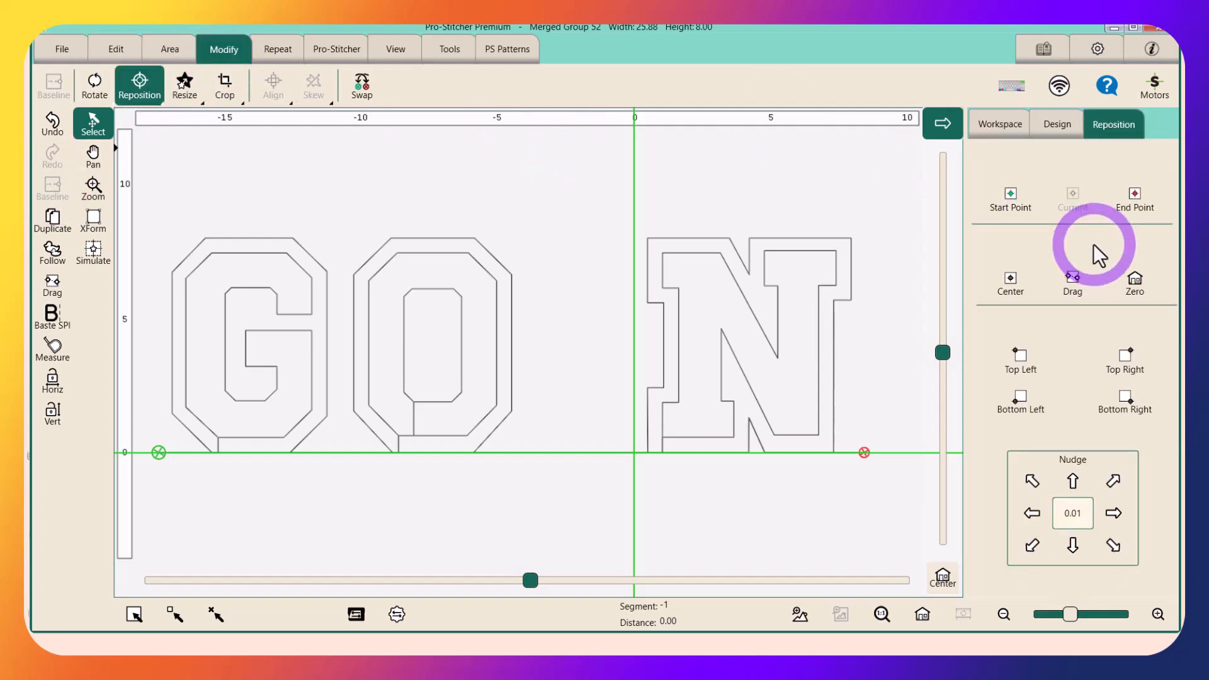
pyautogui.click(1134, 206)
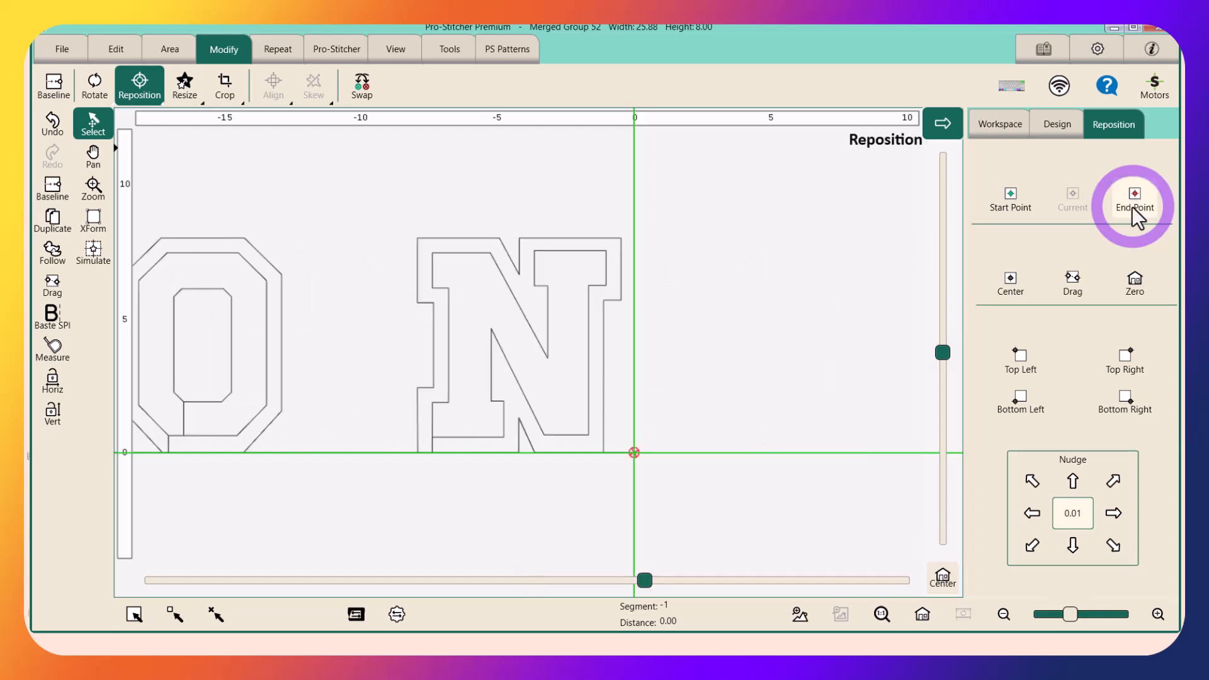
# Load the recently used O design at the crosshairs after the N and deselect all designs
pyautogui.click(53, 45)
pyautogui.click(49, 86)
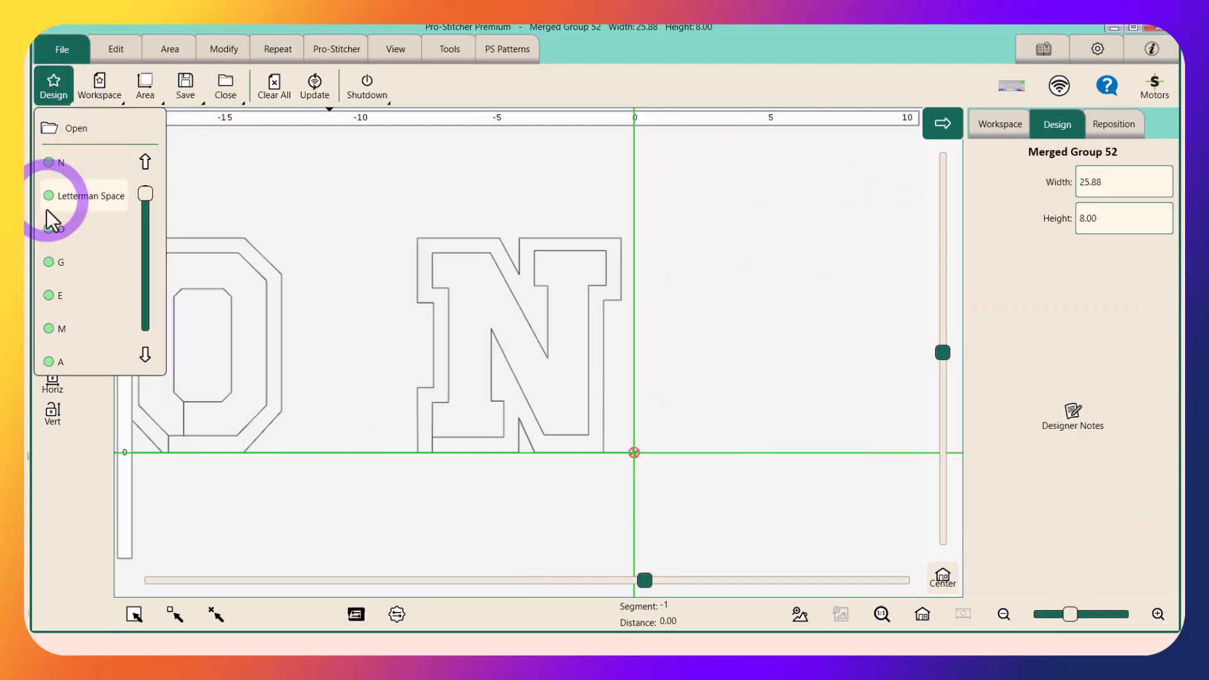
pyautogui.click(49, 231)
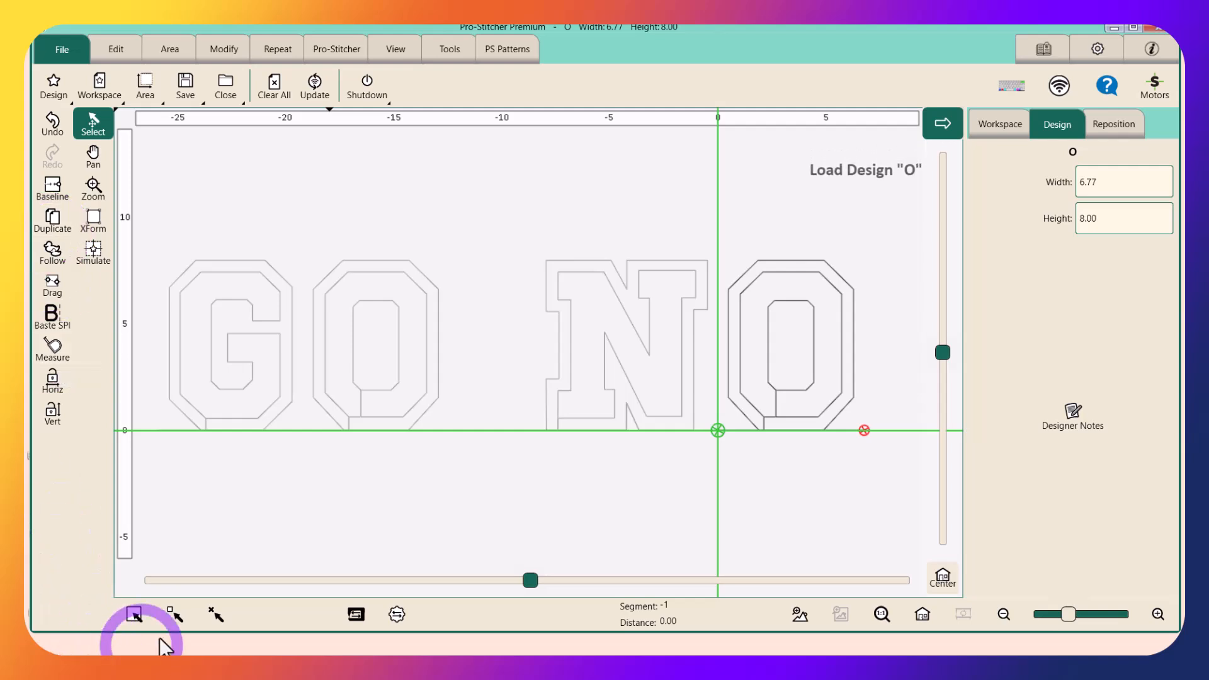
pyautogui.click(214, 615)
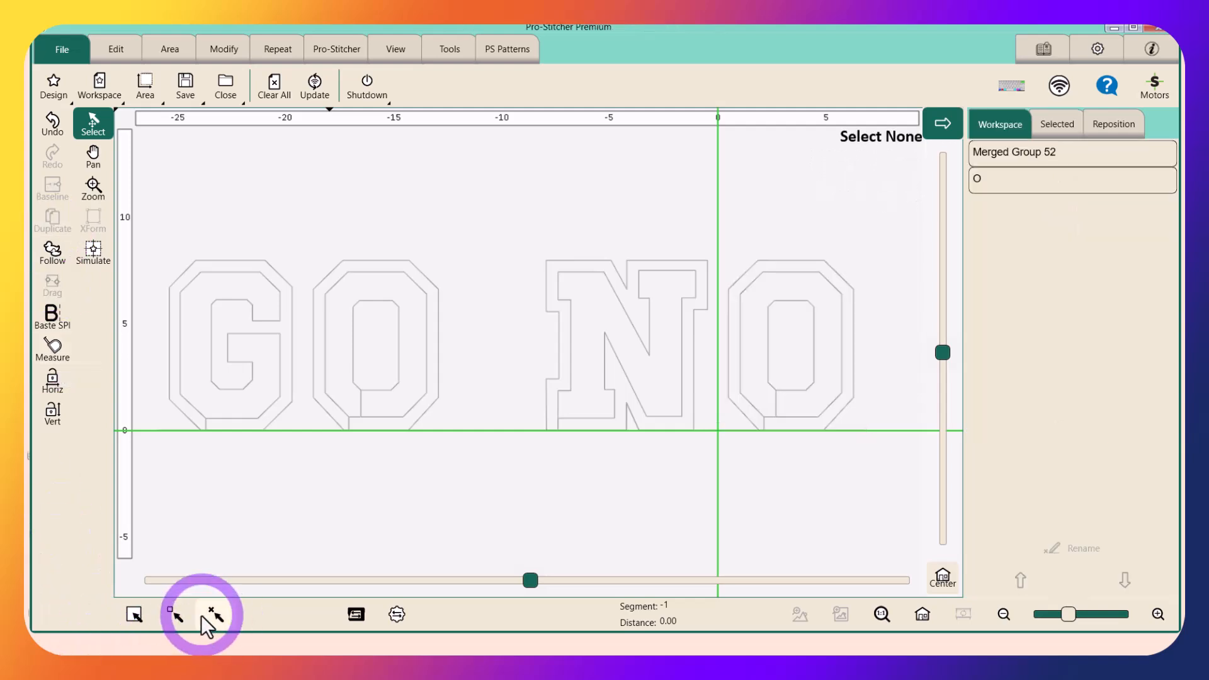
# Merge GO N and O into one design with Baseline and reposition it by its end point to the crosshairs
pyautogui.click(129, 614)
pyautogui.click(52, 186)
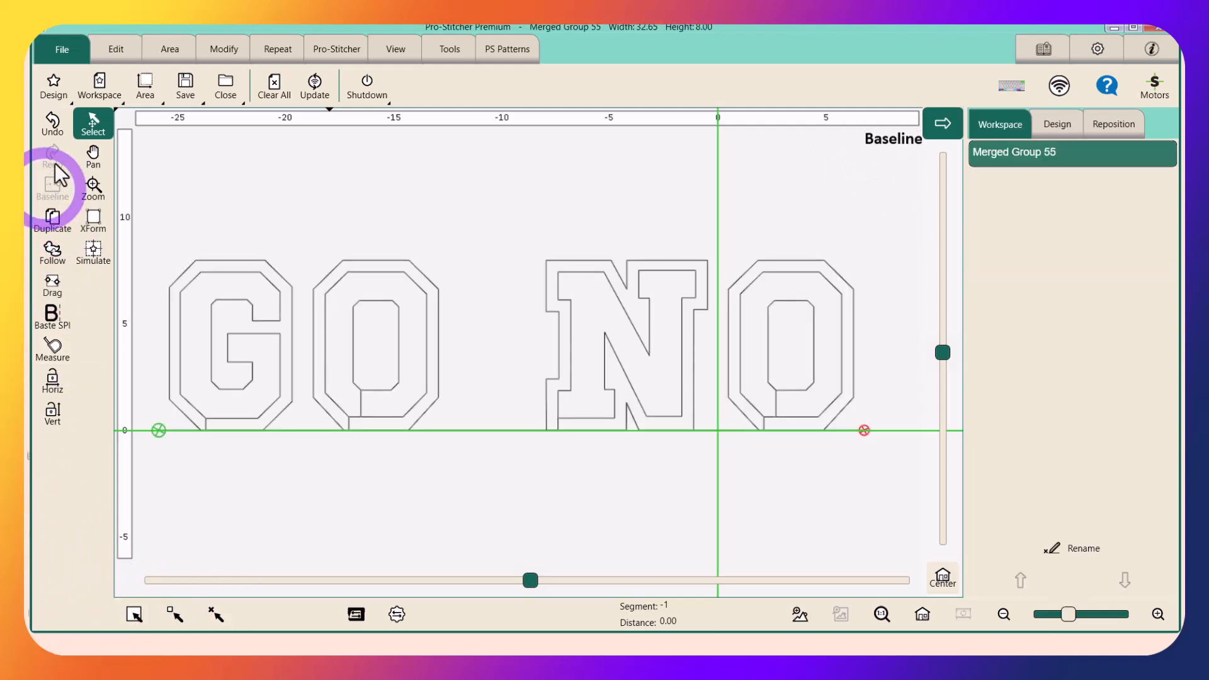
pyautogui.click(222, 48)
pyautogui.click(134, 81)
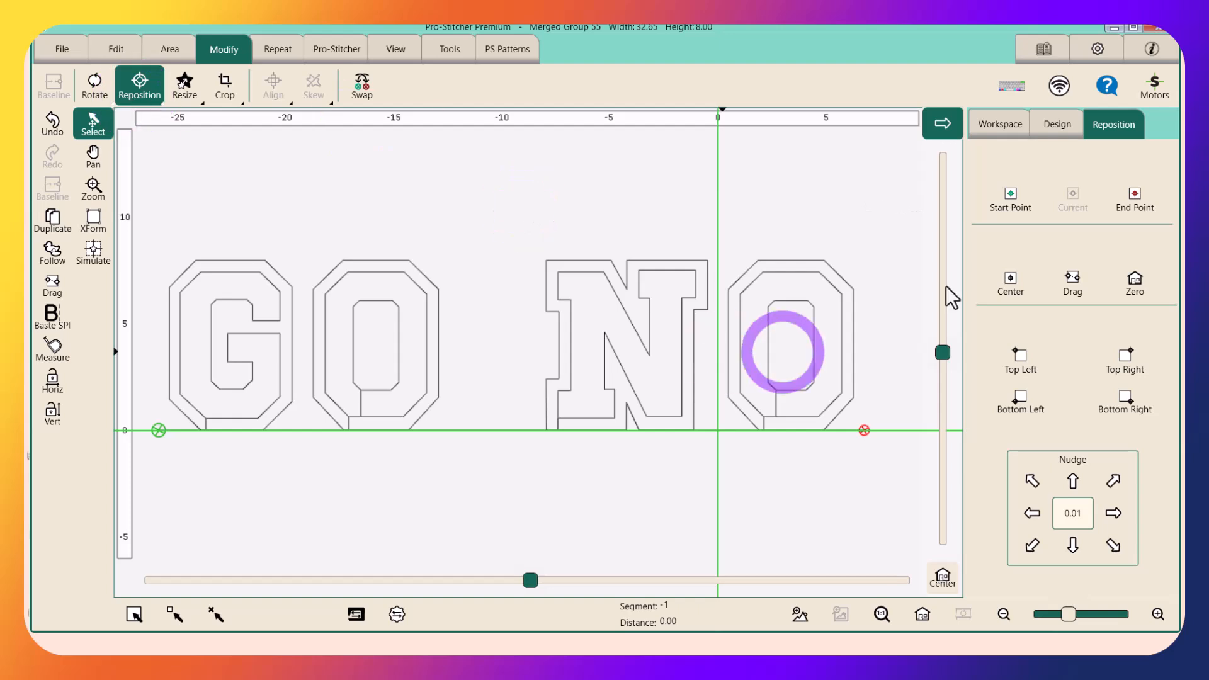
pyautogui.click(1140, 195)
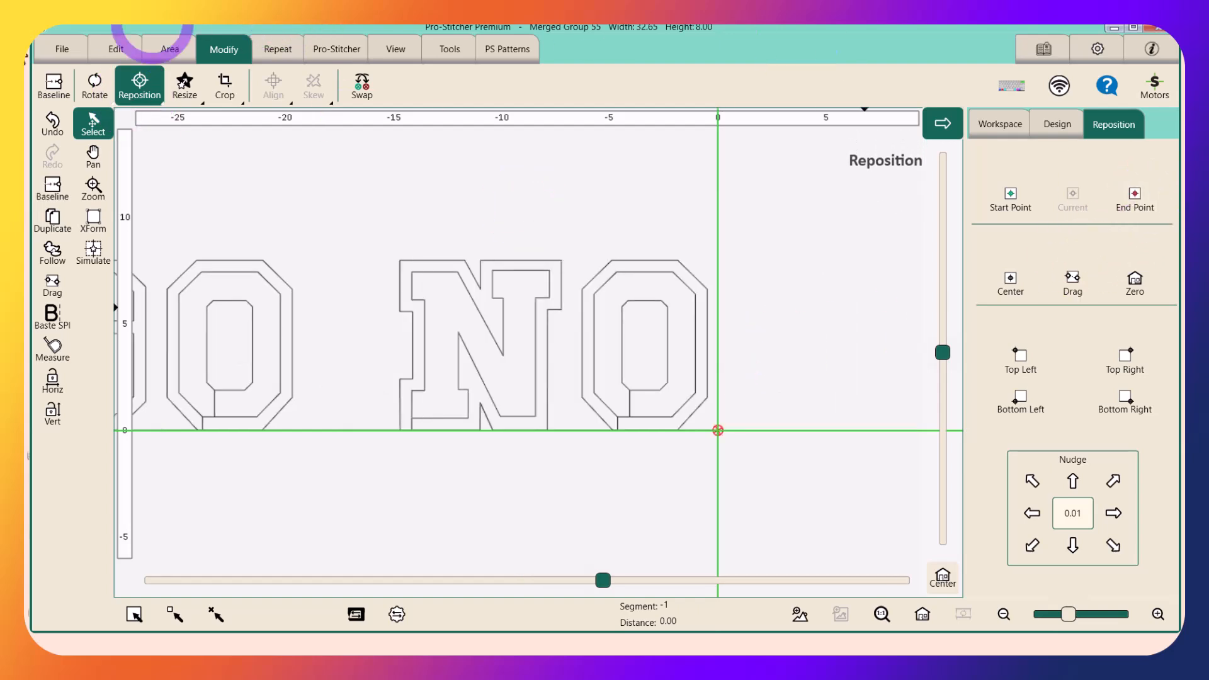
# Open the letter T design from the LongarmDesigns Quiltable folder after the merged GO NO
pyautogui.click(63, 44)
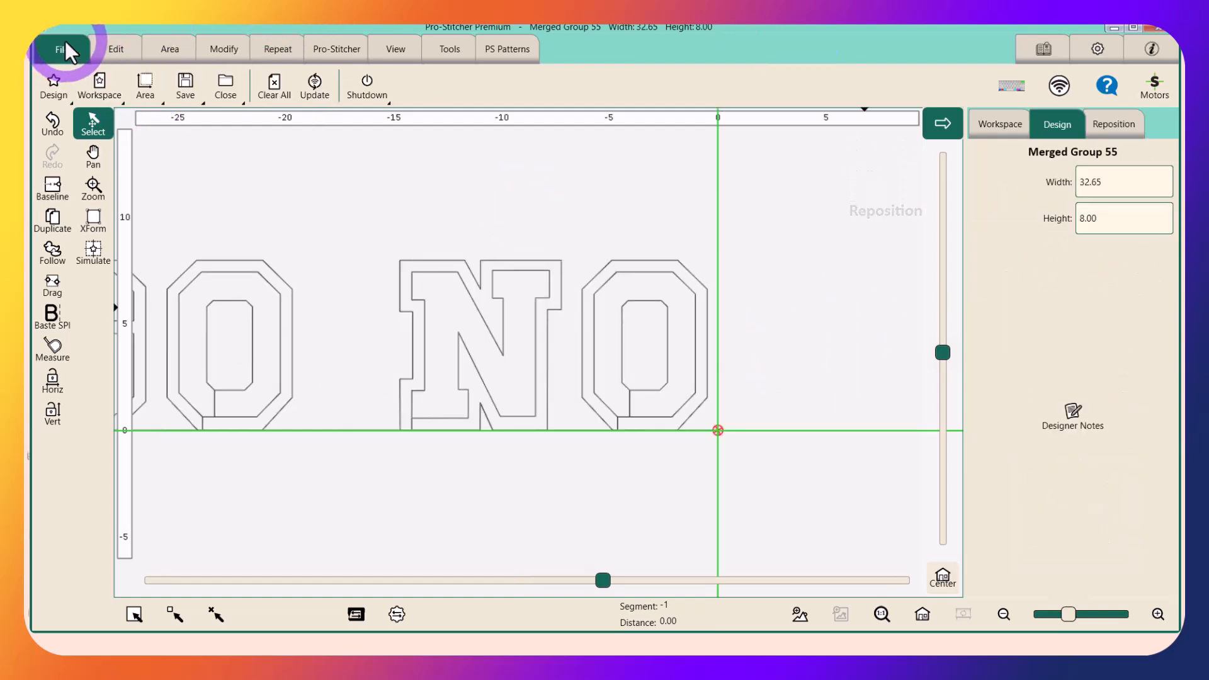
pyautogui.click(54, 79)
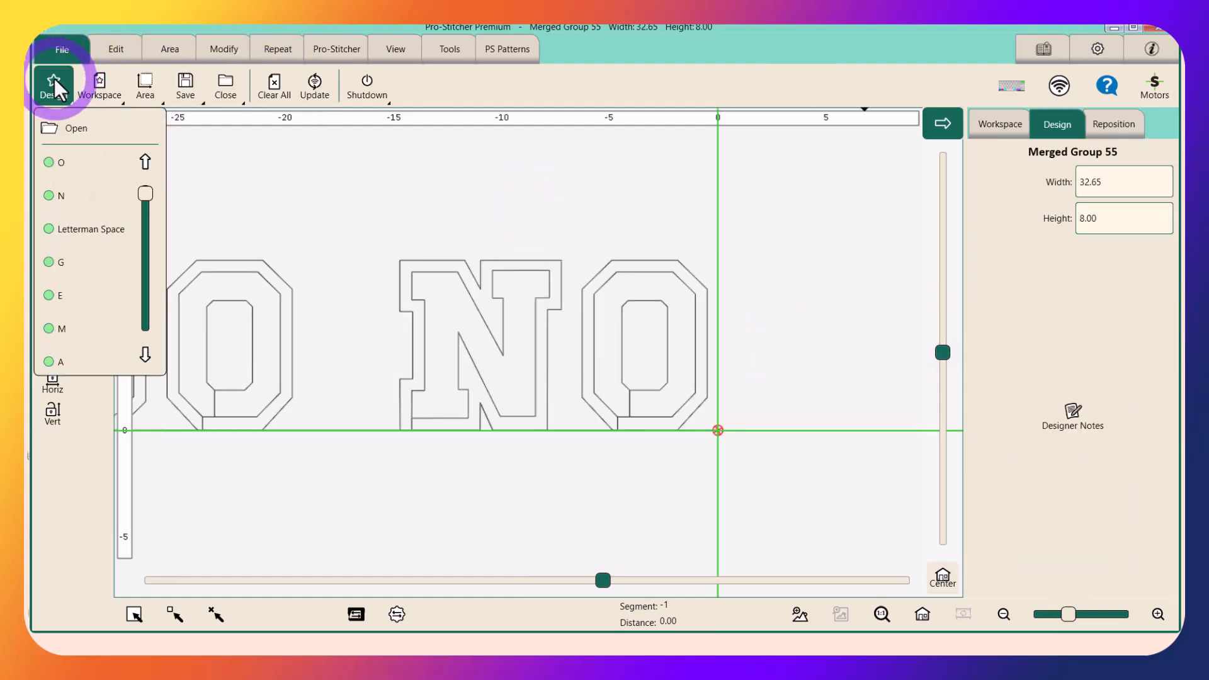
pyautogui.click(145, 356)
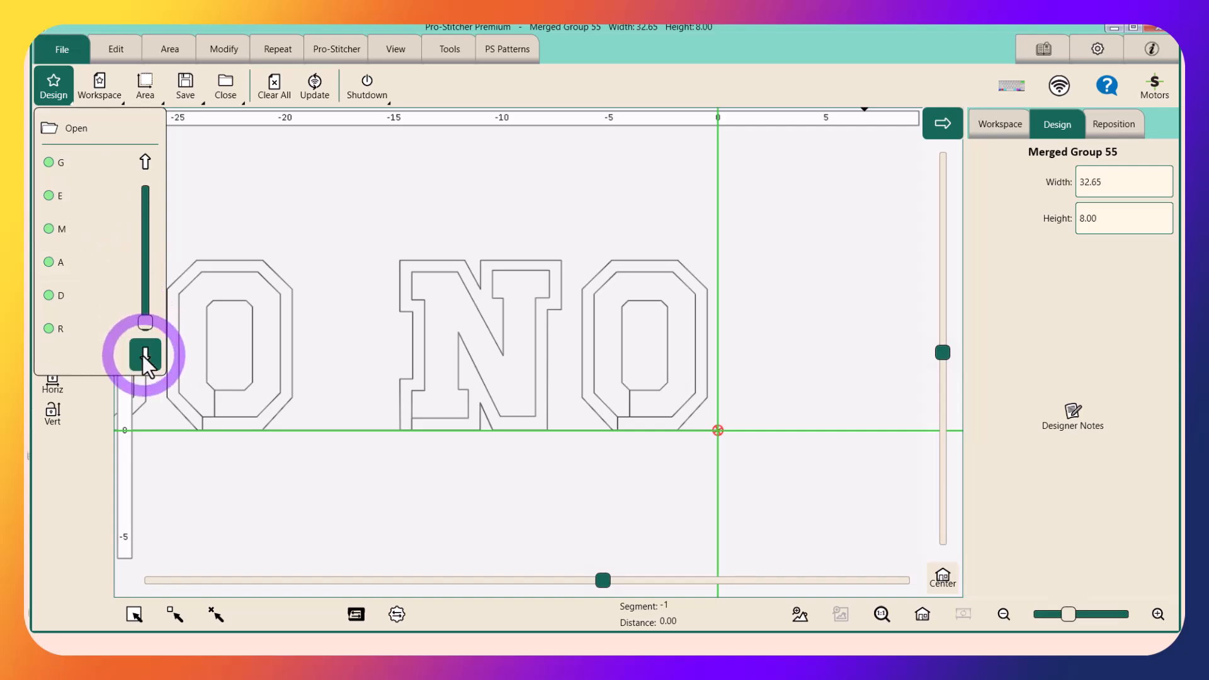
pyautogui.click(68, 134)
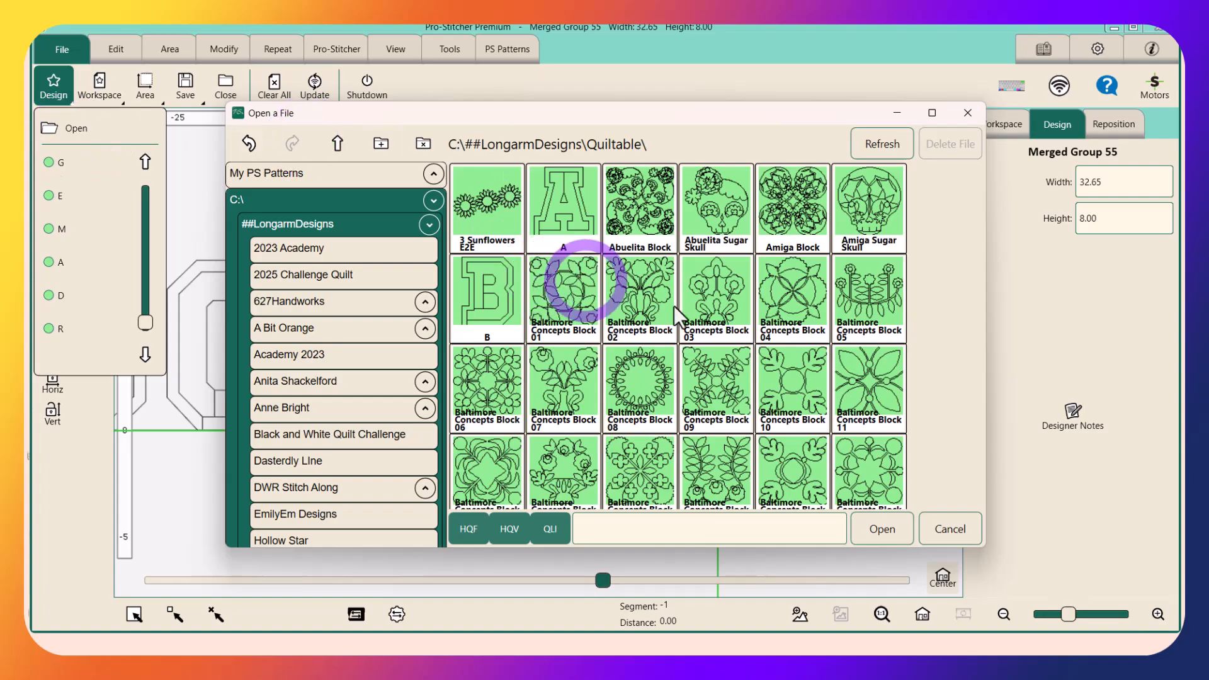
pyautogui.scroll(-1, 695, 359)
pyautogui.scroll(-10, 696, 359)
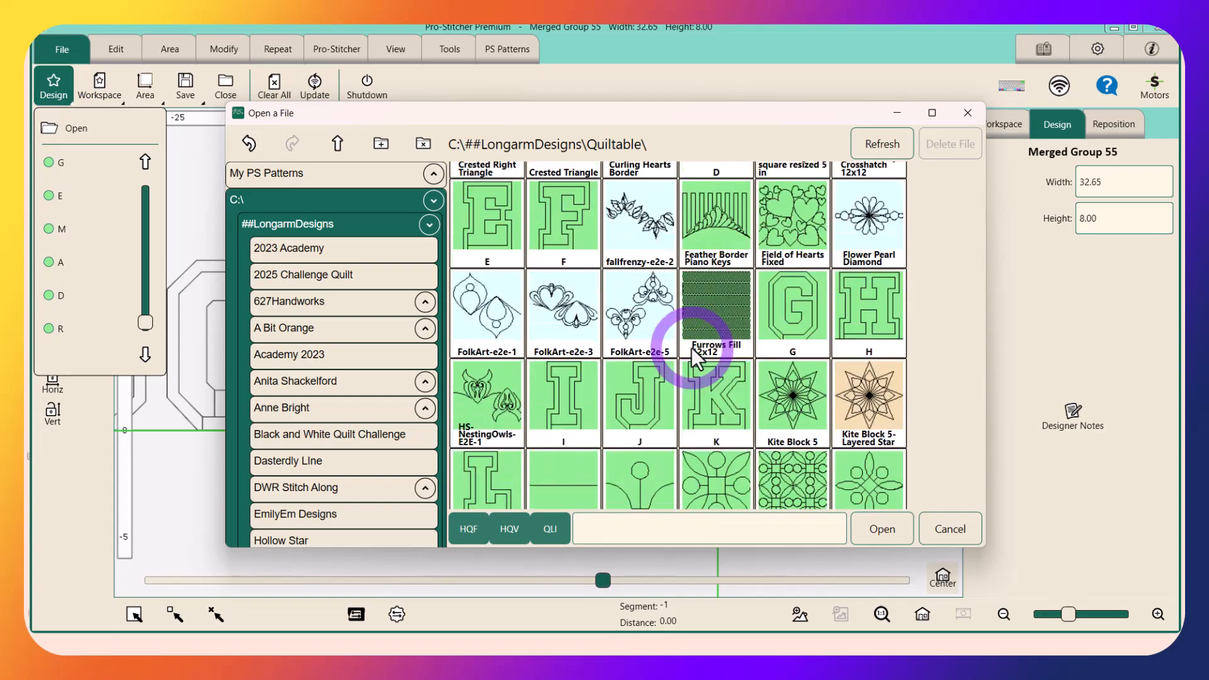
pyautogui.scroll(-8, 696, 359)
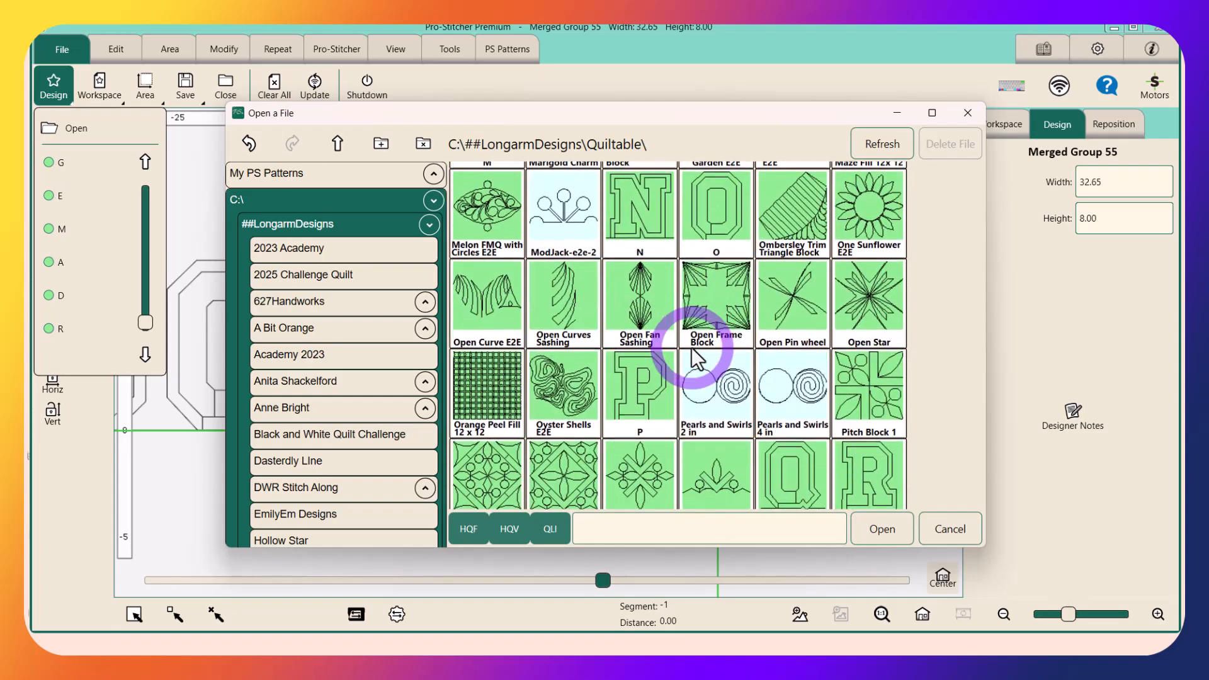
pyautogui.scroll(-6, 691, 348)
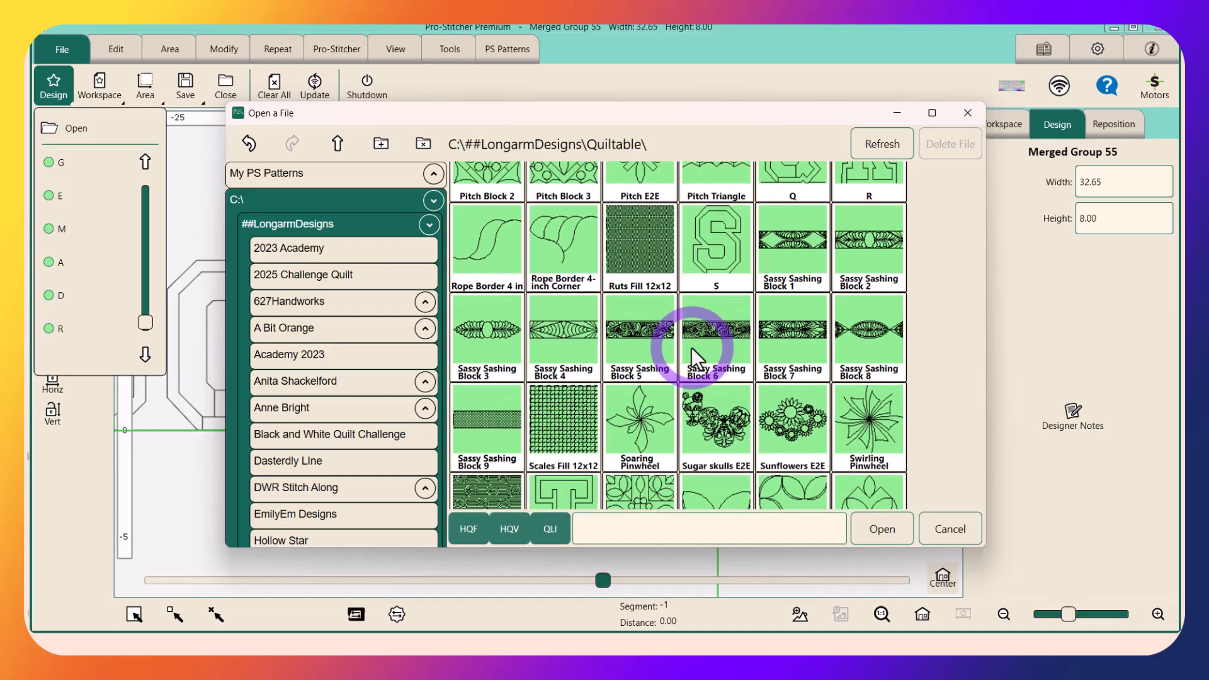
pyautogui.scroll(-5, 691, 347)
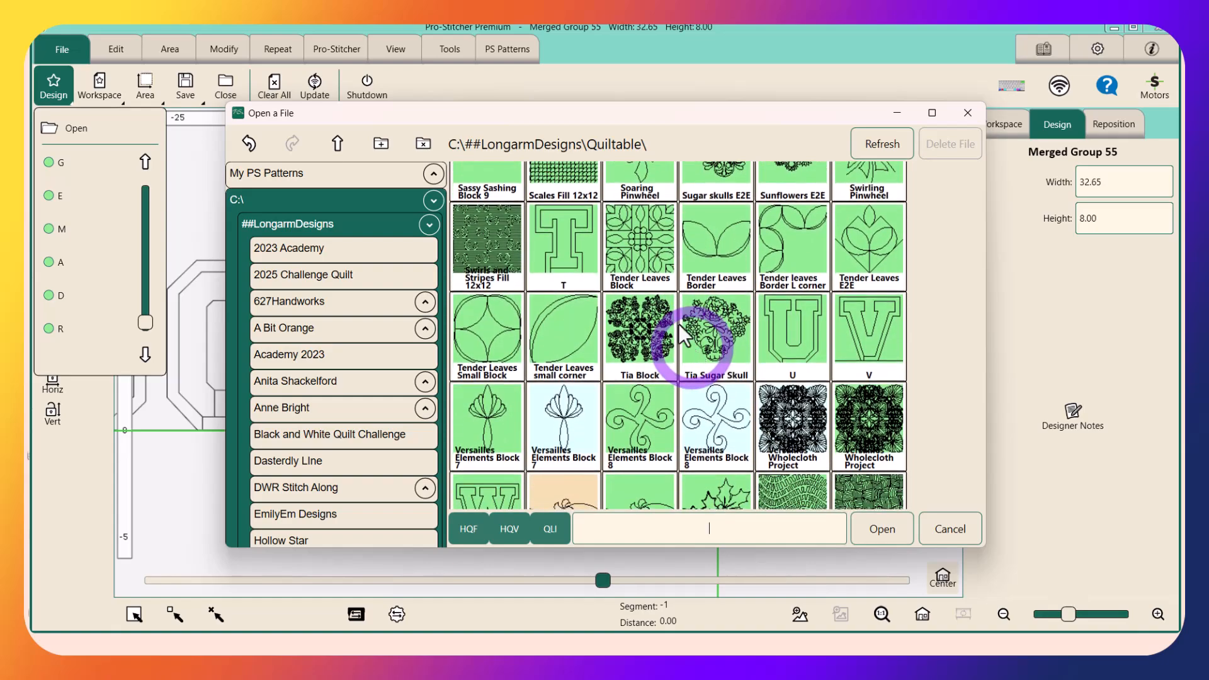
pyautogui.doubleClick(567, 242)
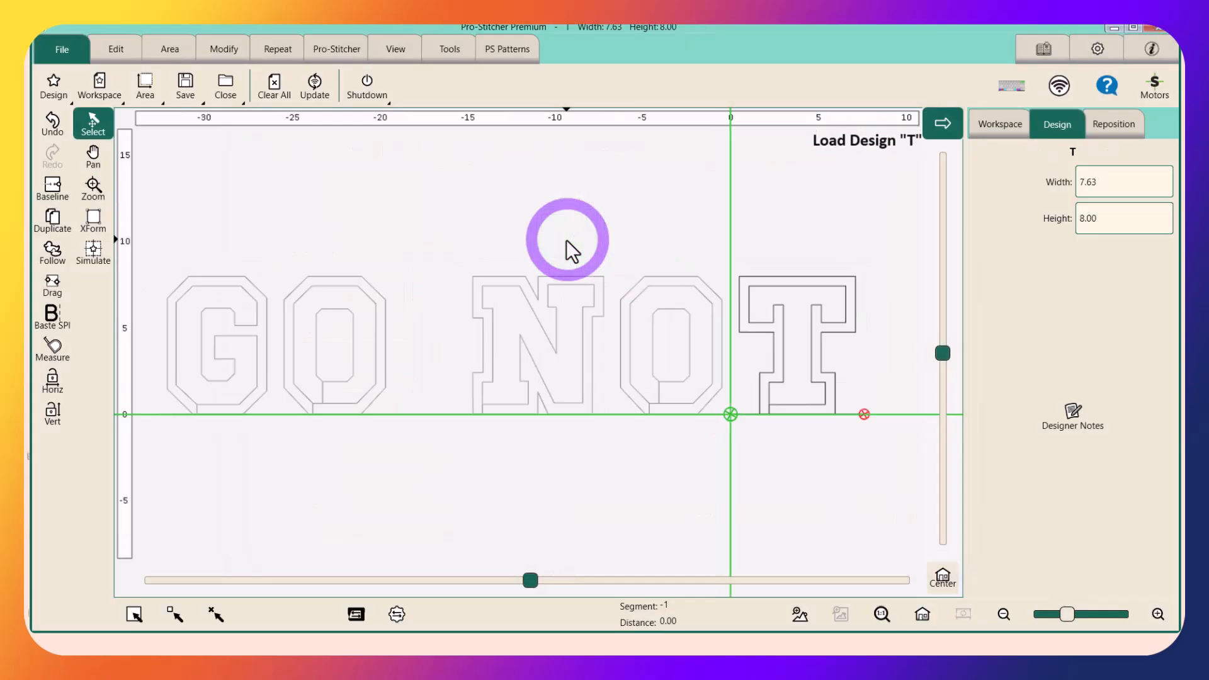
# Merge GO NO and T into one design with Baseline and reposition it by its end point to the crosshairs
pyautogui.click(216, 615)
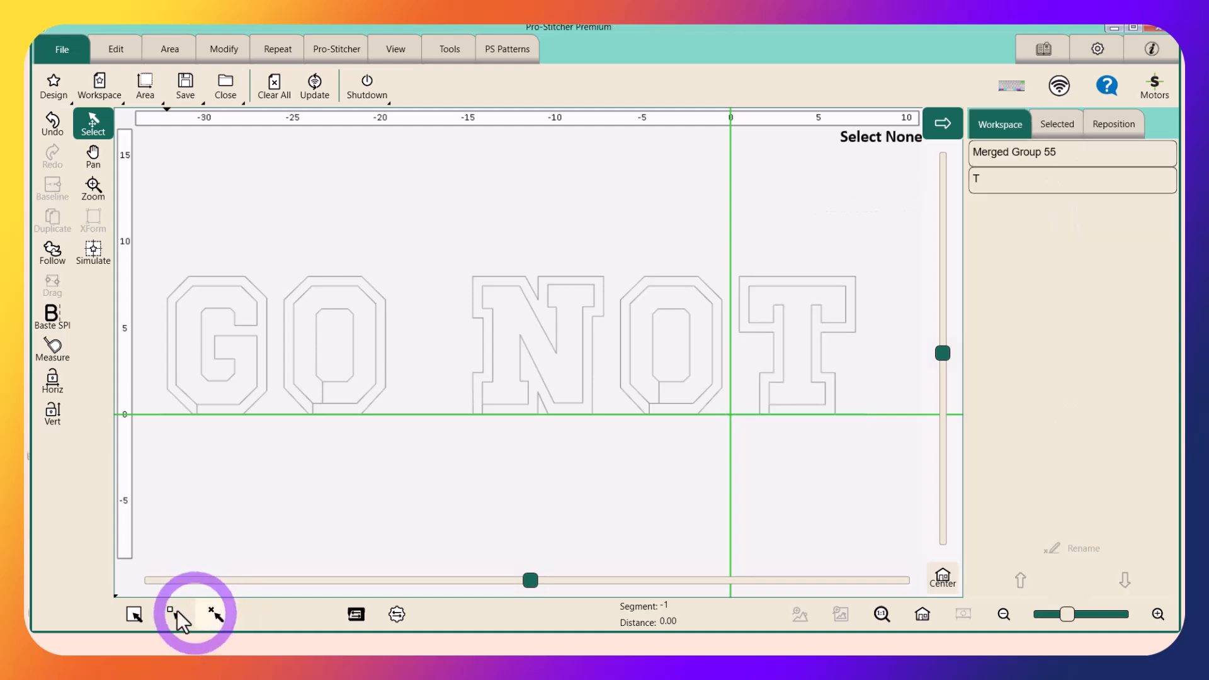
pyautogui.click(134, 614)
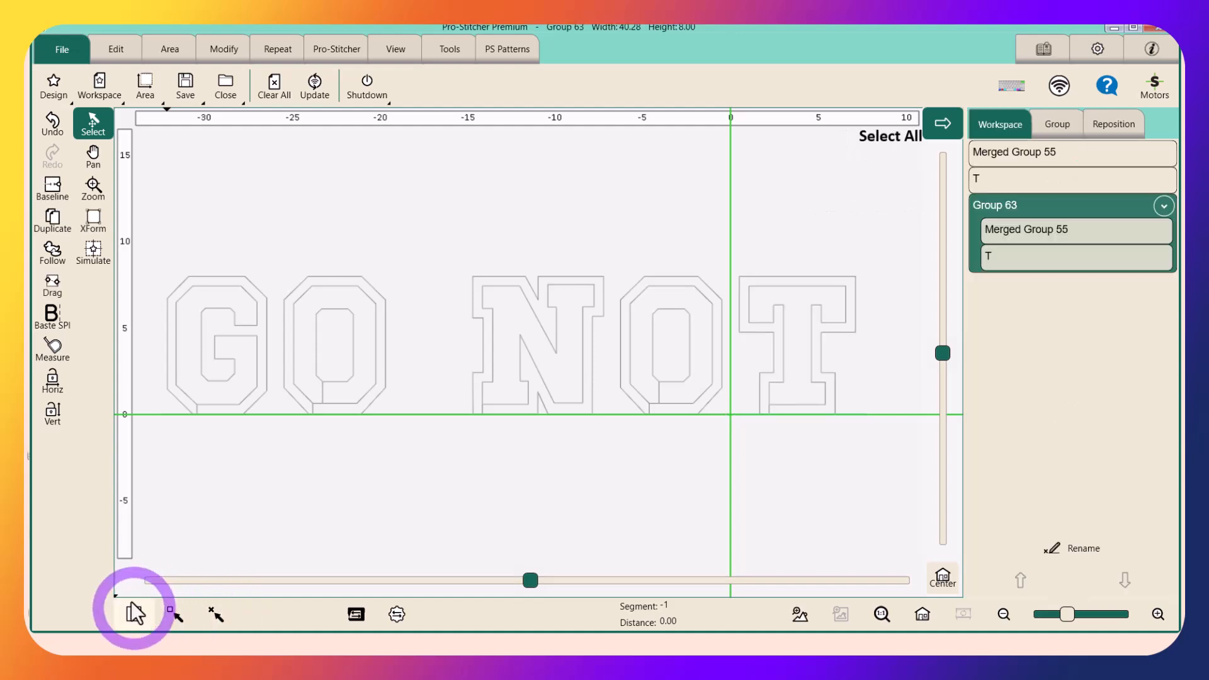
pyautogui.click(56, 186)
pyautogui.click(224, 49)
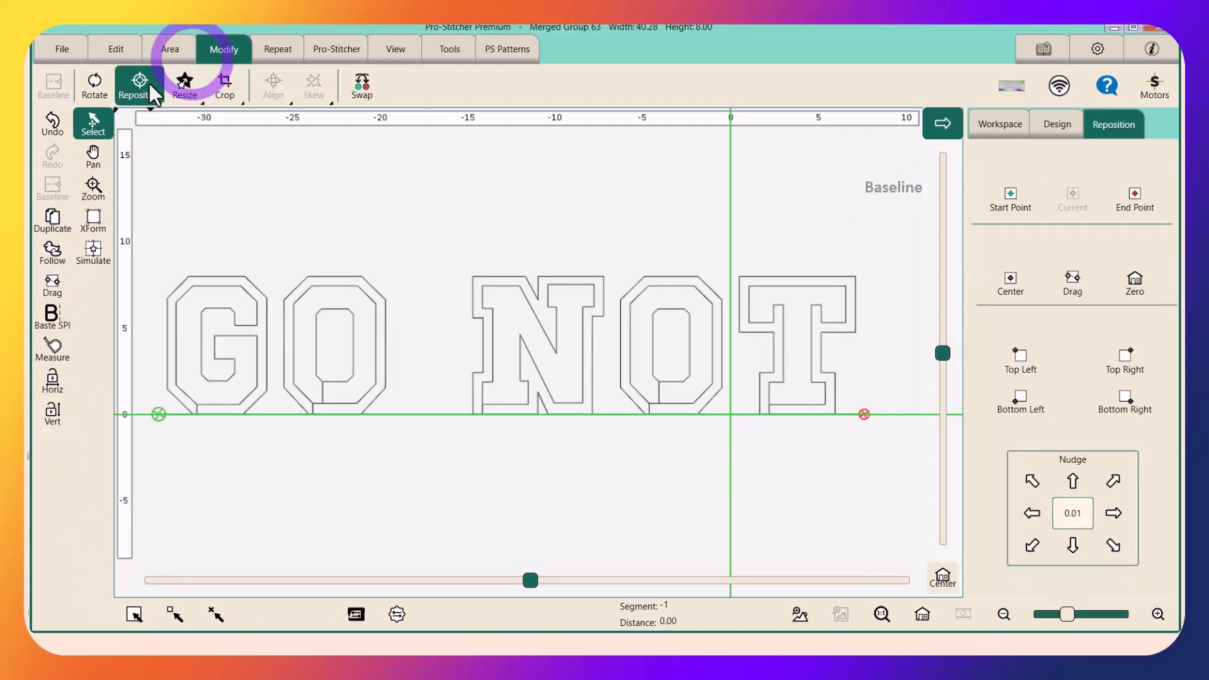
pyautogui.click(1146, 201)
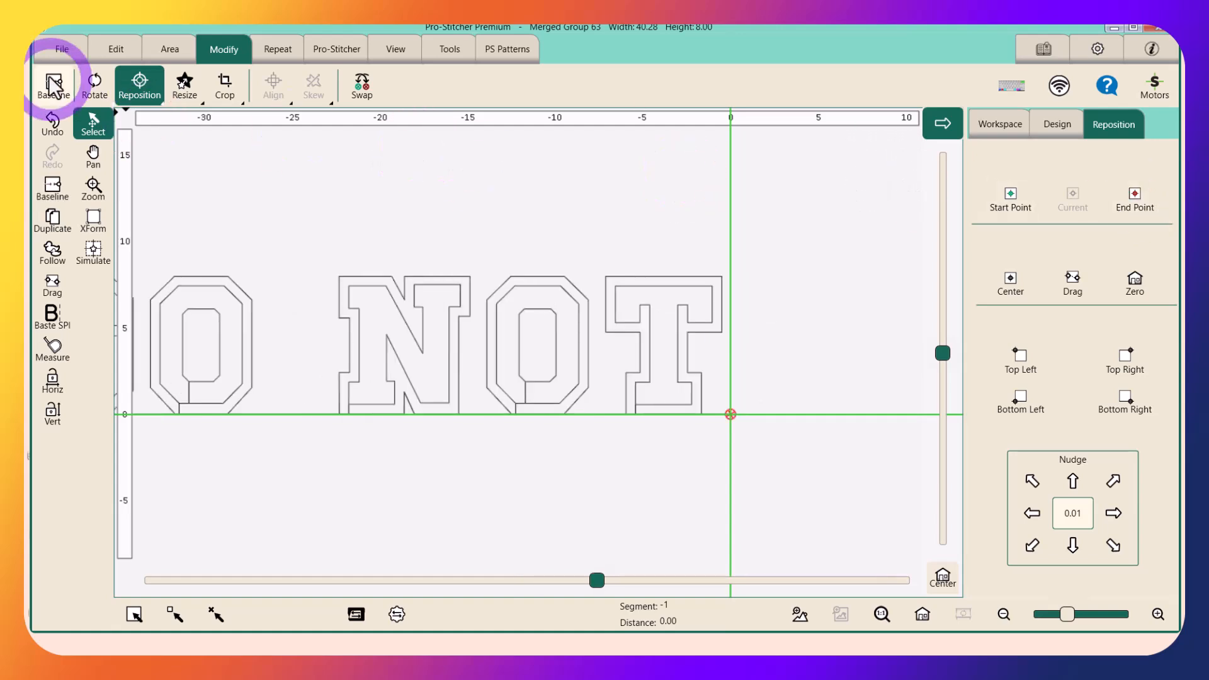
# Load the recently used R design at the crosshairs after the merged GO NOT
pyautogui.click(62, 49)
pyautogui.click(61, 85)
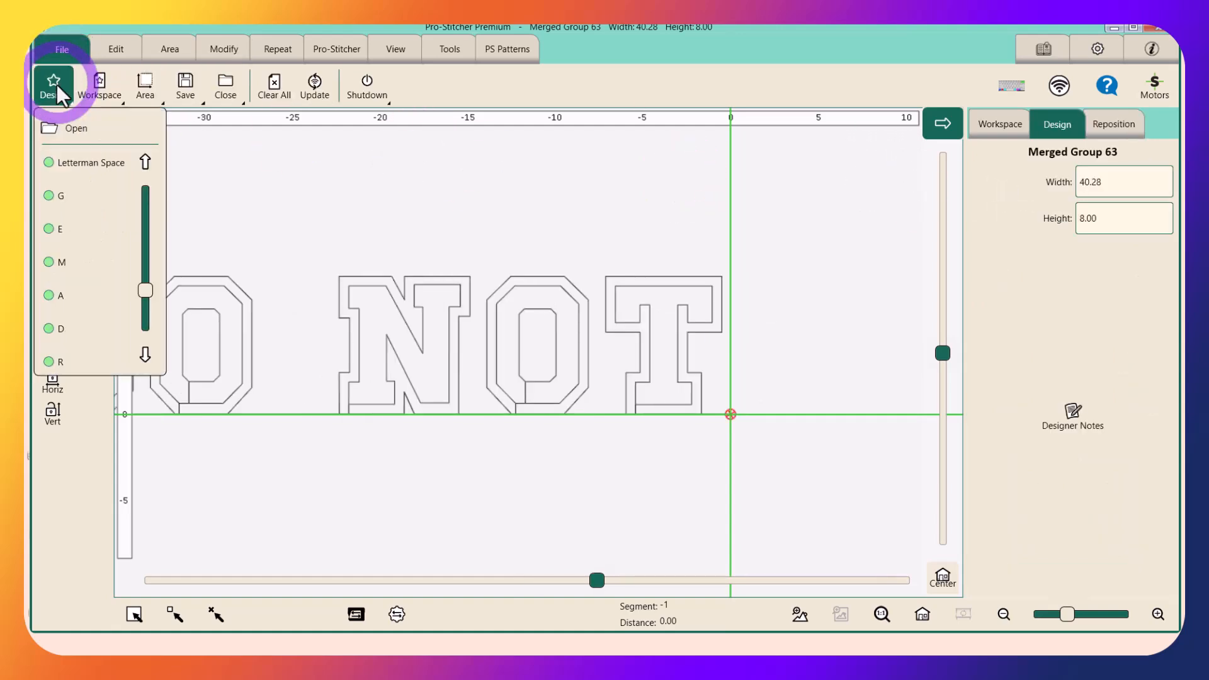
pyautogui.click(69, 364)
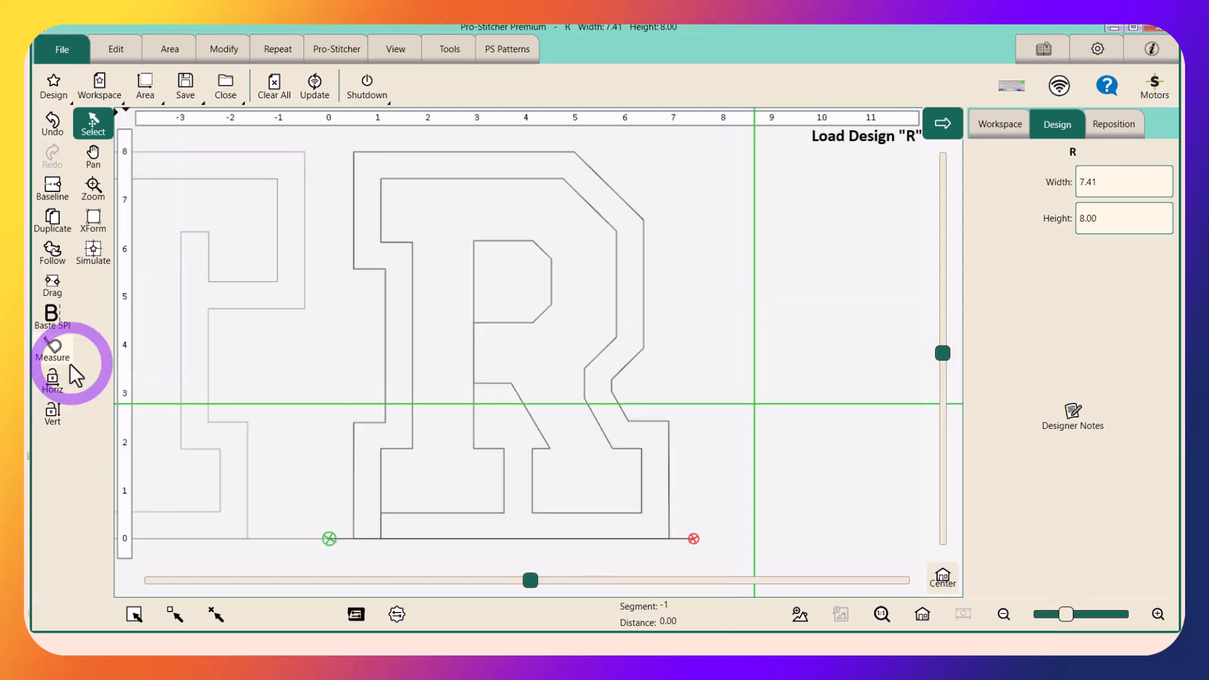
# Merge GO NOT and R into one design with Baseline and reposition it by its end point to the crosshairs
pyautogui.click(216, 614)
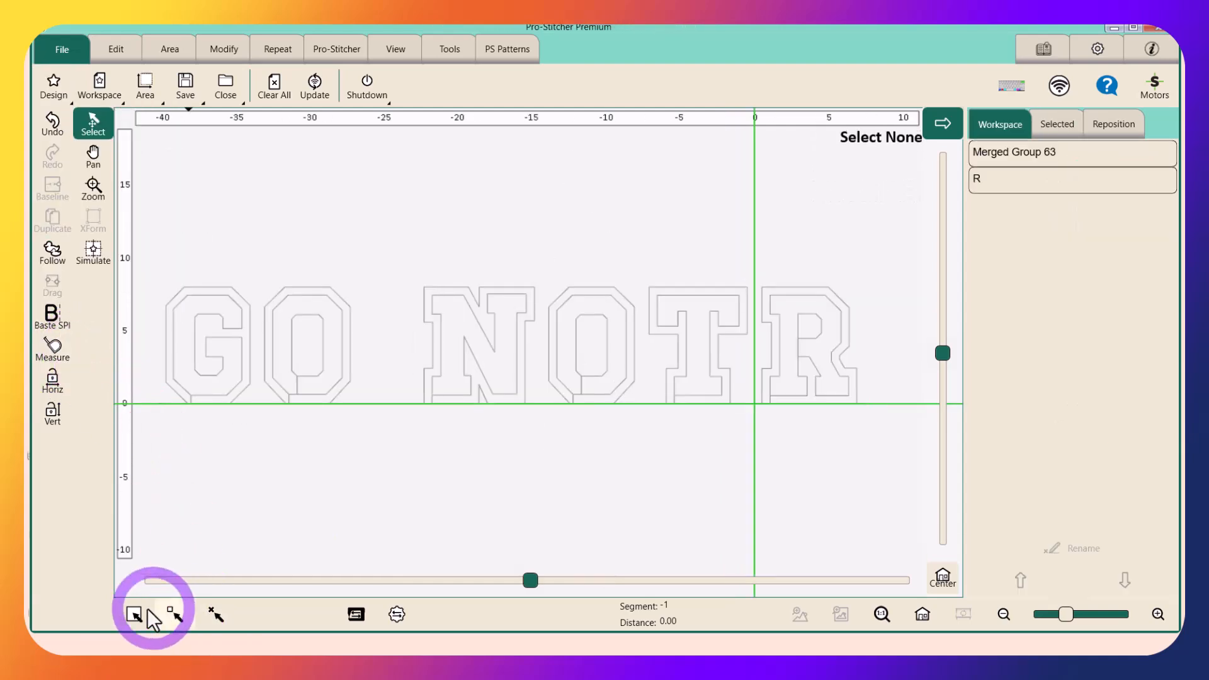
pyautogui.click(133, 614)
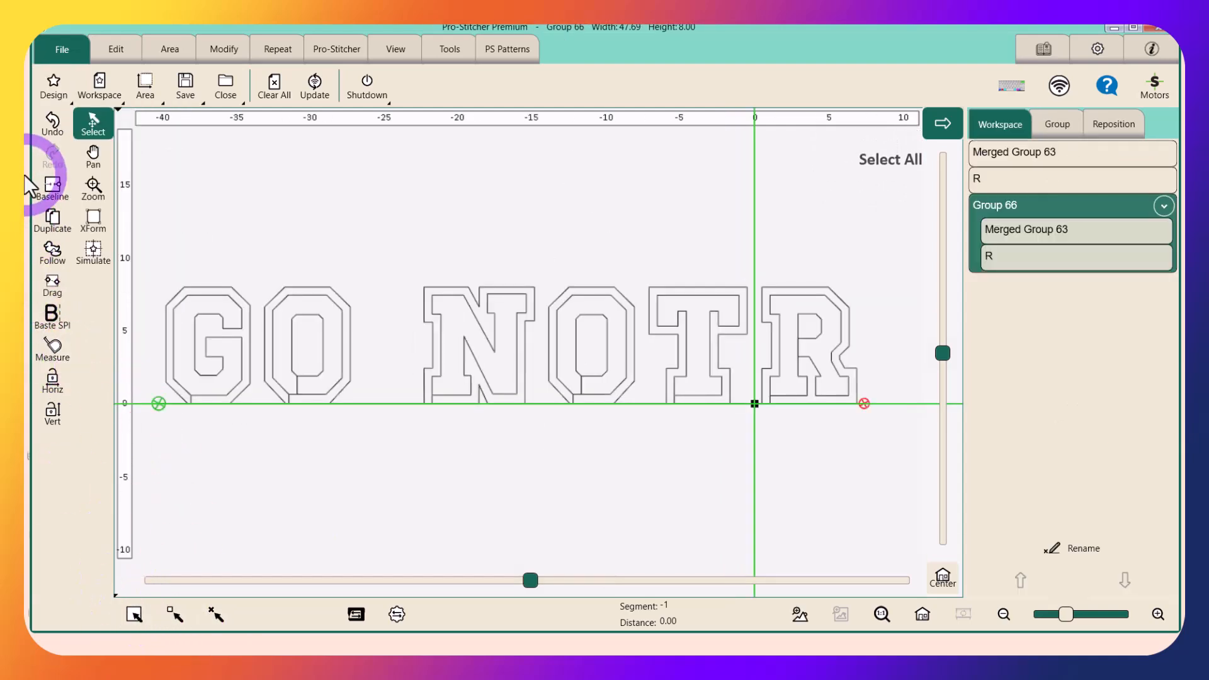
pyautogui.click(52, 188)
pyautogui.click(218, 50)
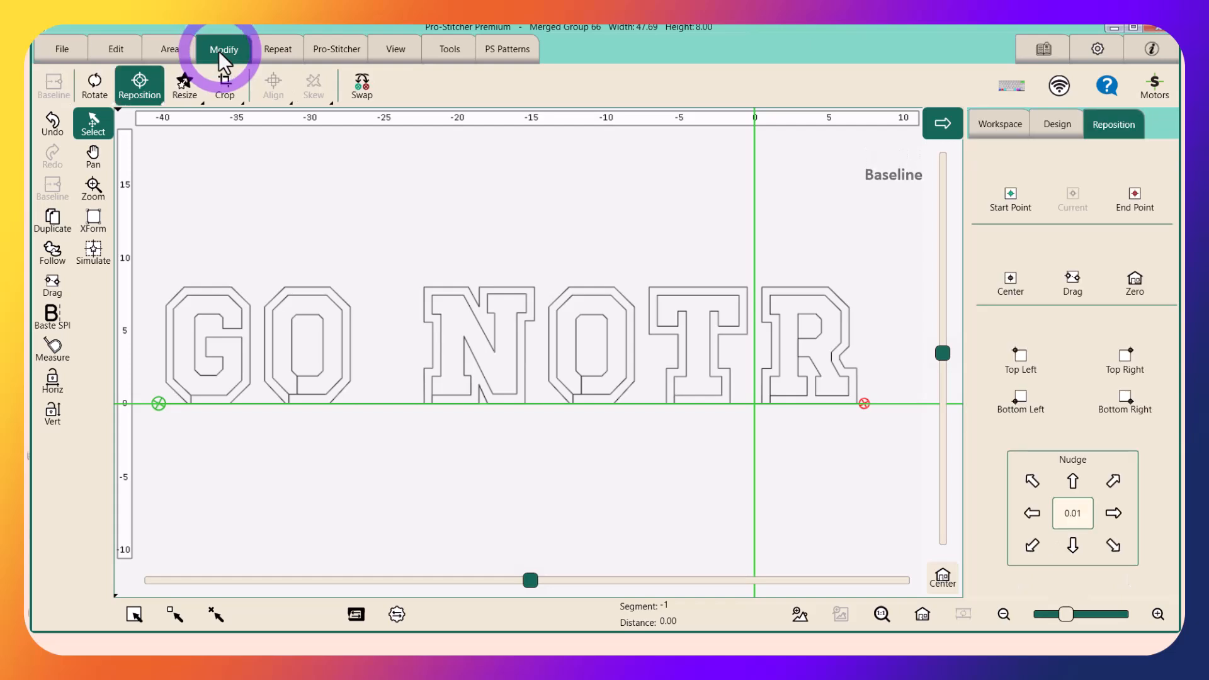
pyautogui.click(1134, 202)
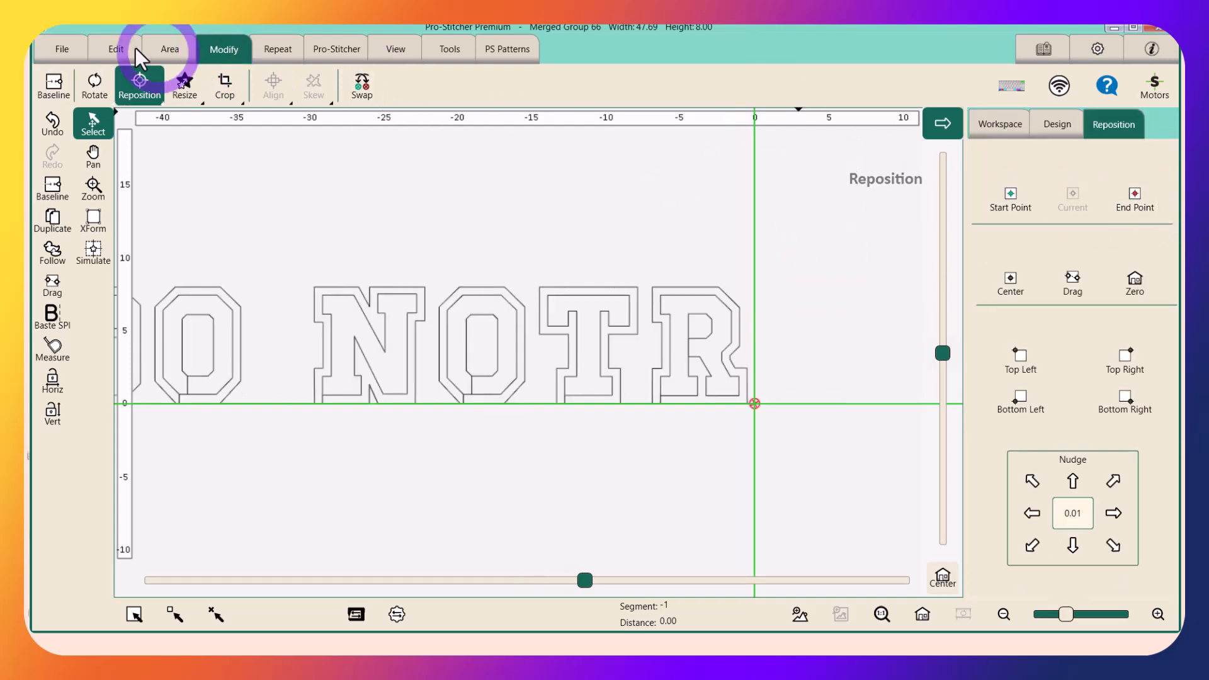
# Load the recently used E design at the crosshairs after the merged GO NOTR
pyautogui.click(54, 48)
pyautogui.click(57, 78)
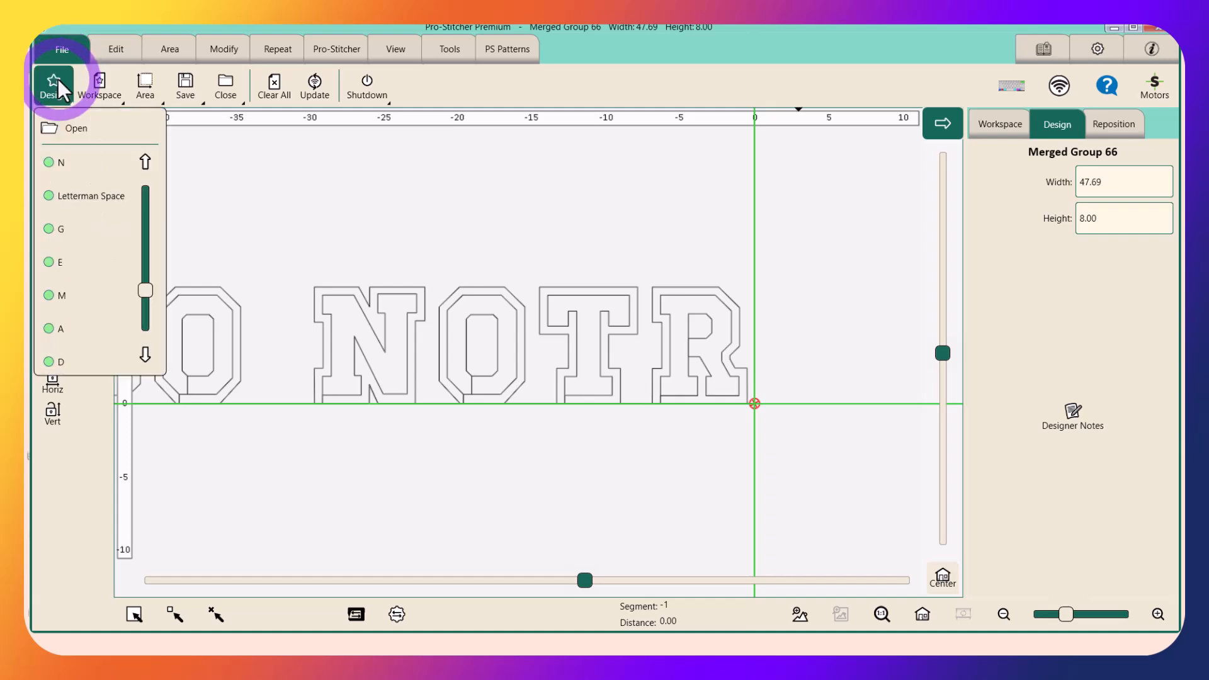
pyautogui.click(59, 263)
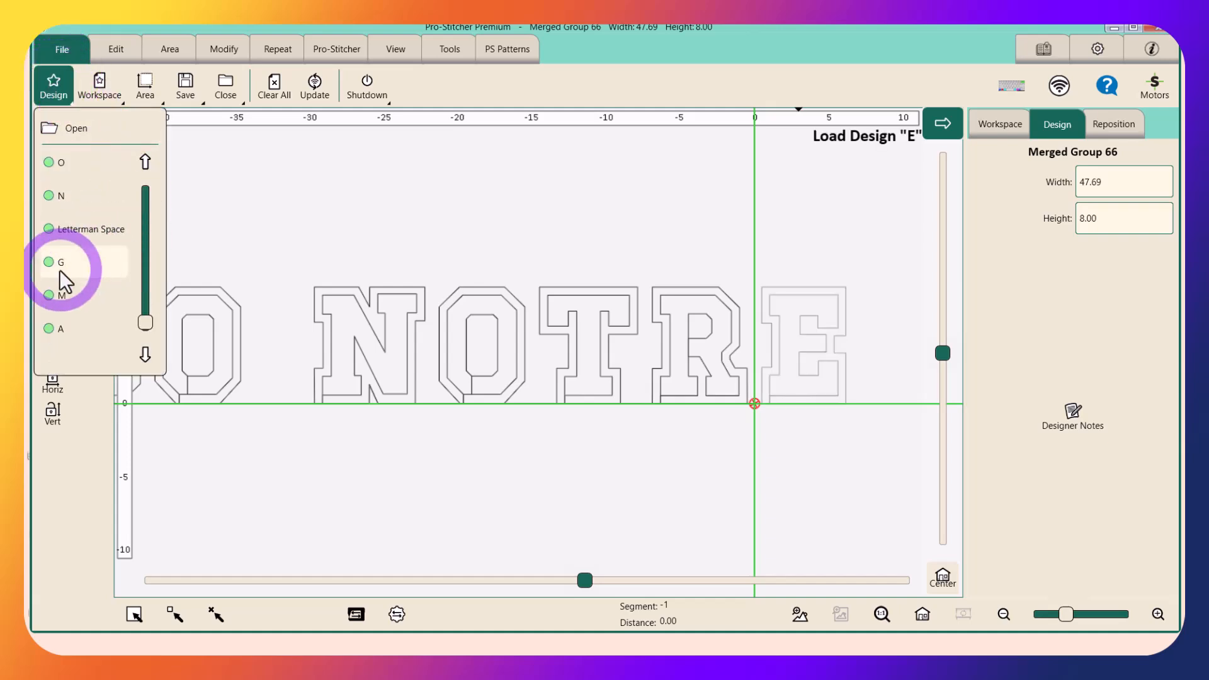
# Merge GO NOTR and E into one design with Baseline and turn on Simulate mode
pyautogui.click(215, 614)
pyautogui.click(134, 614)
pyautogui.click(52, 188)
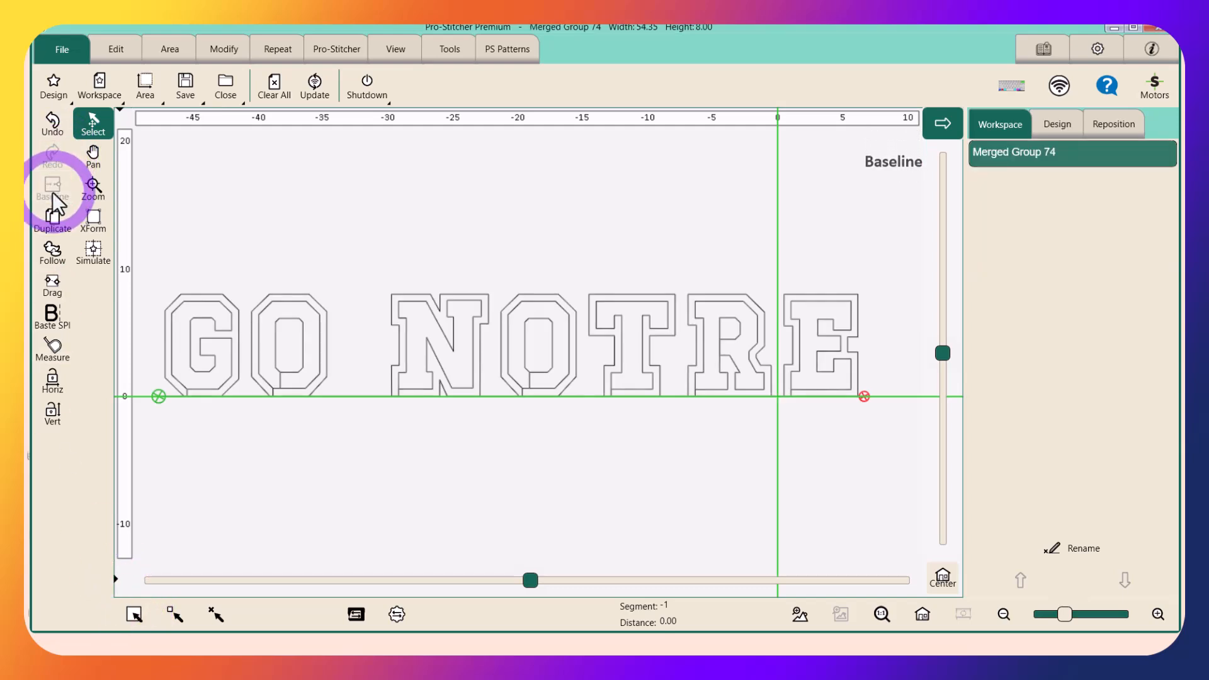
pyautogui.click(93, 252)
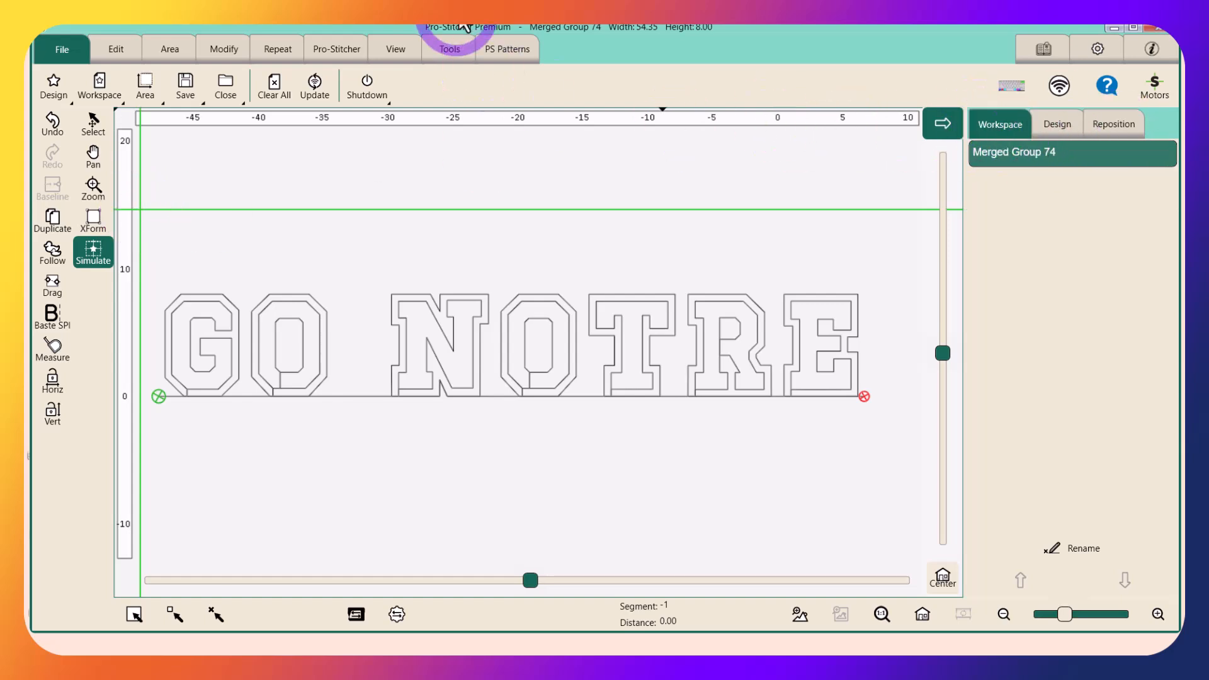
# Undo the Baseline merge of GO NOTR and E, and redo it
pyautogui.click(52, 120)
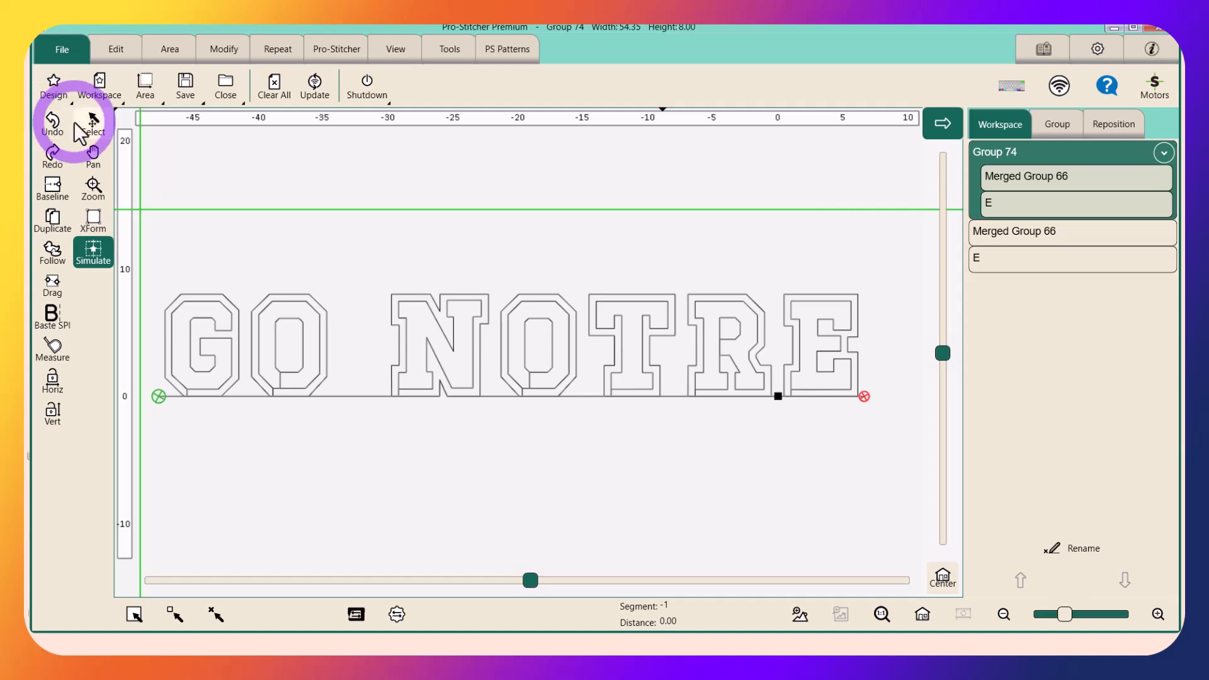
pyautogui.click(52, 153)
pyautogui.click(437, 344)
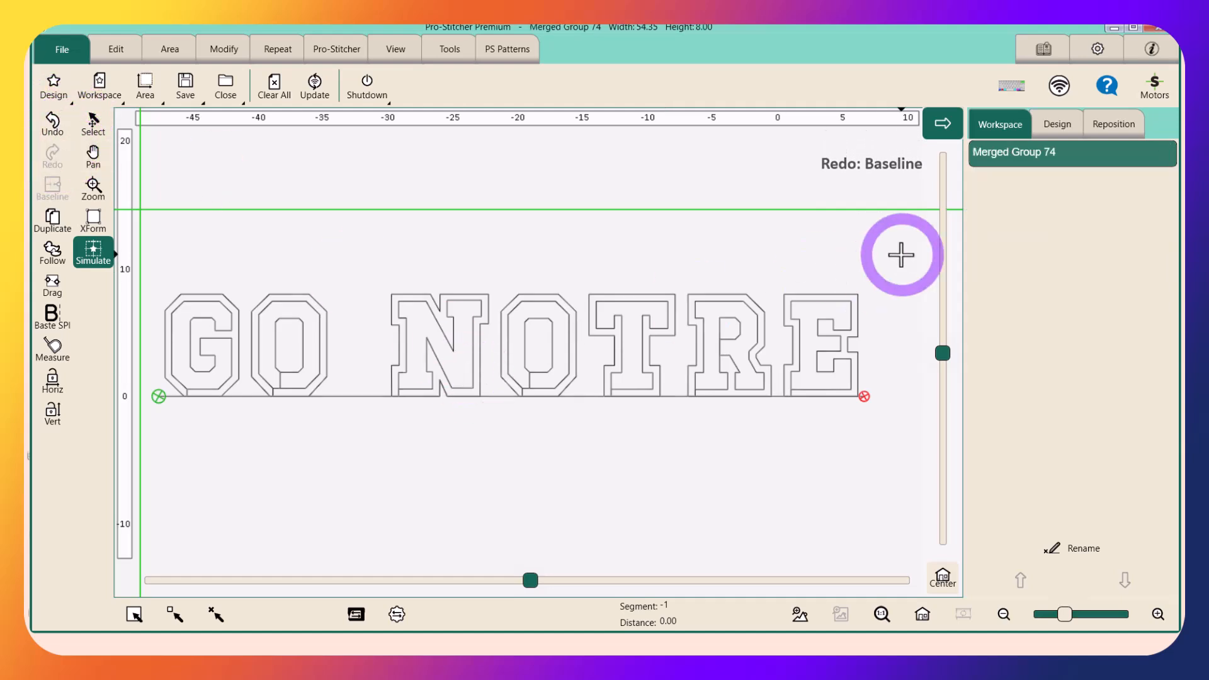